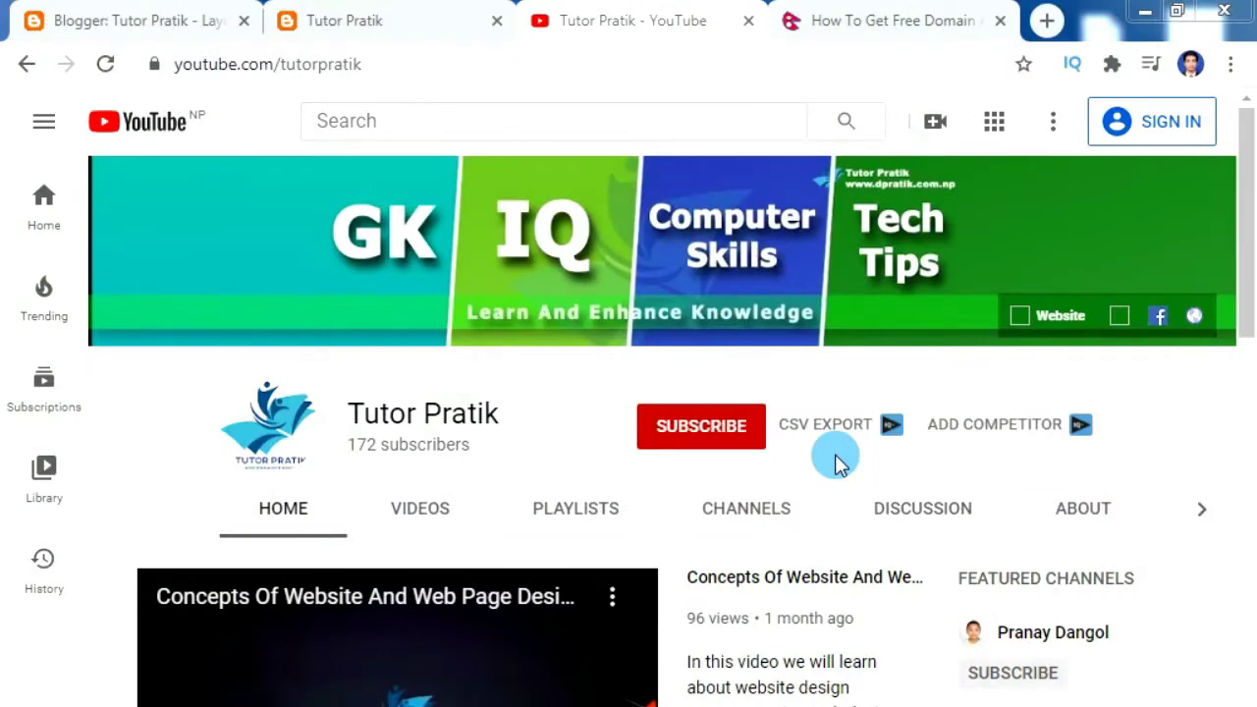
Examine the dropdown navigation menus on the example website and the current layout of the Blogger blog
{"action": "key", "text": "ctrl+Tab"}
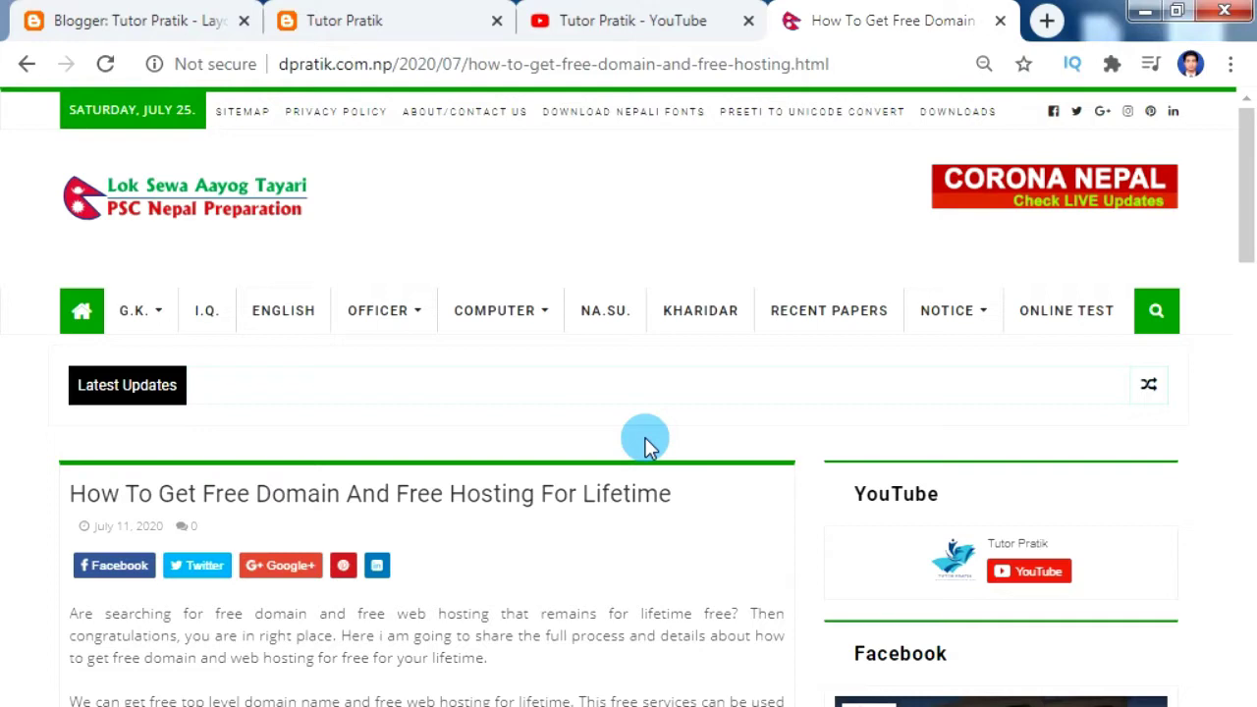
{"action": "key", "text": "ctrl+shift+Tab"}
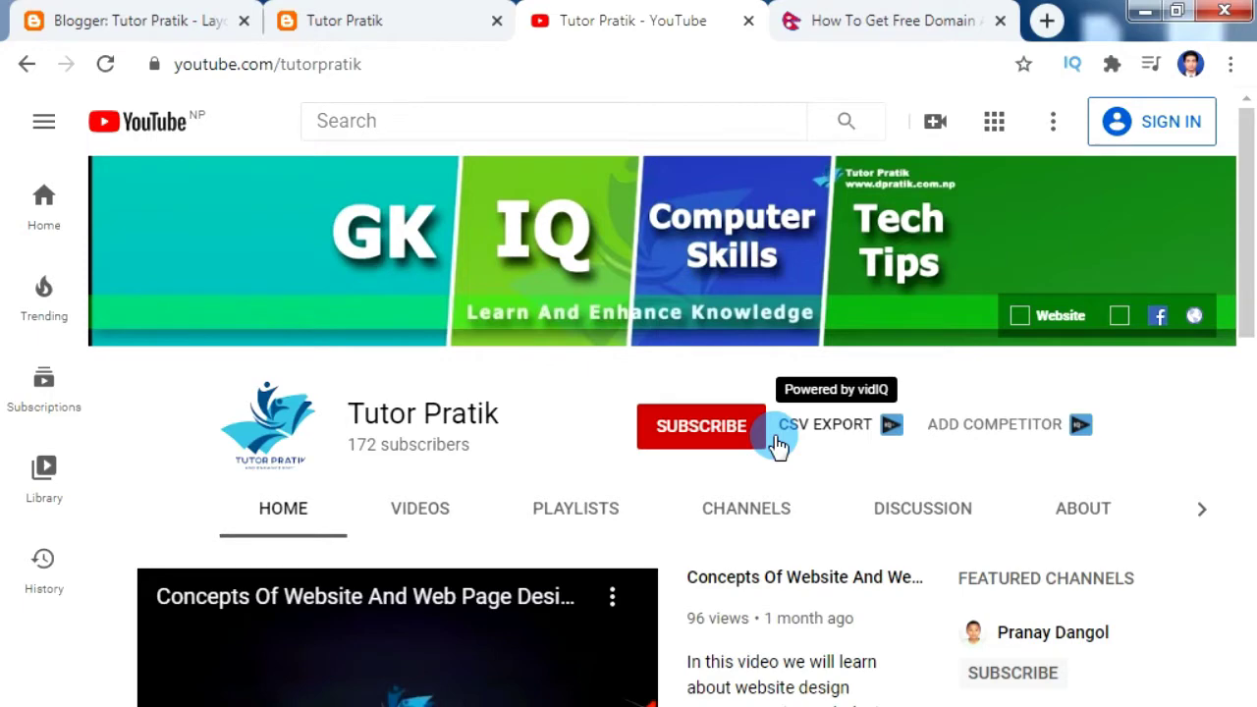
{"action": "left_click", "coordinate": [837, 11]}
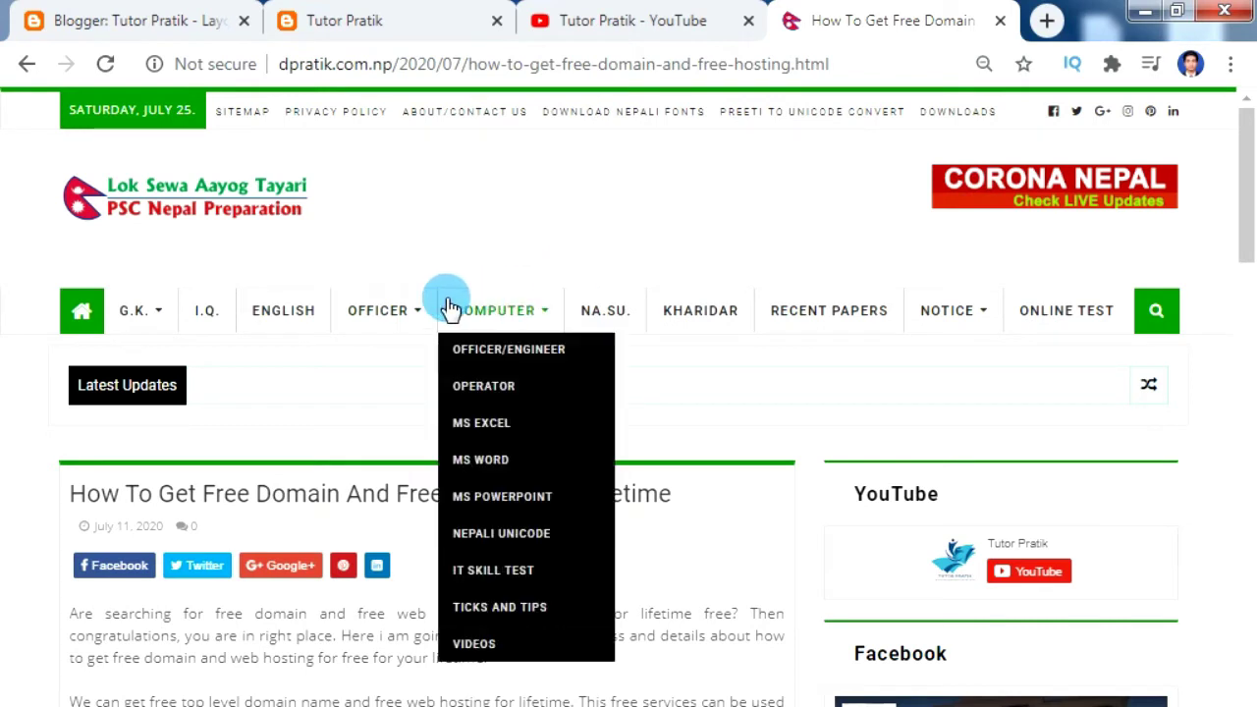
{"action": "mouse_move", "coordinate": [424, 312]}
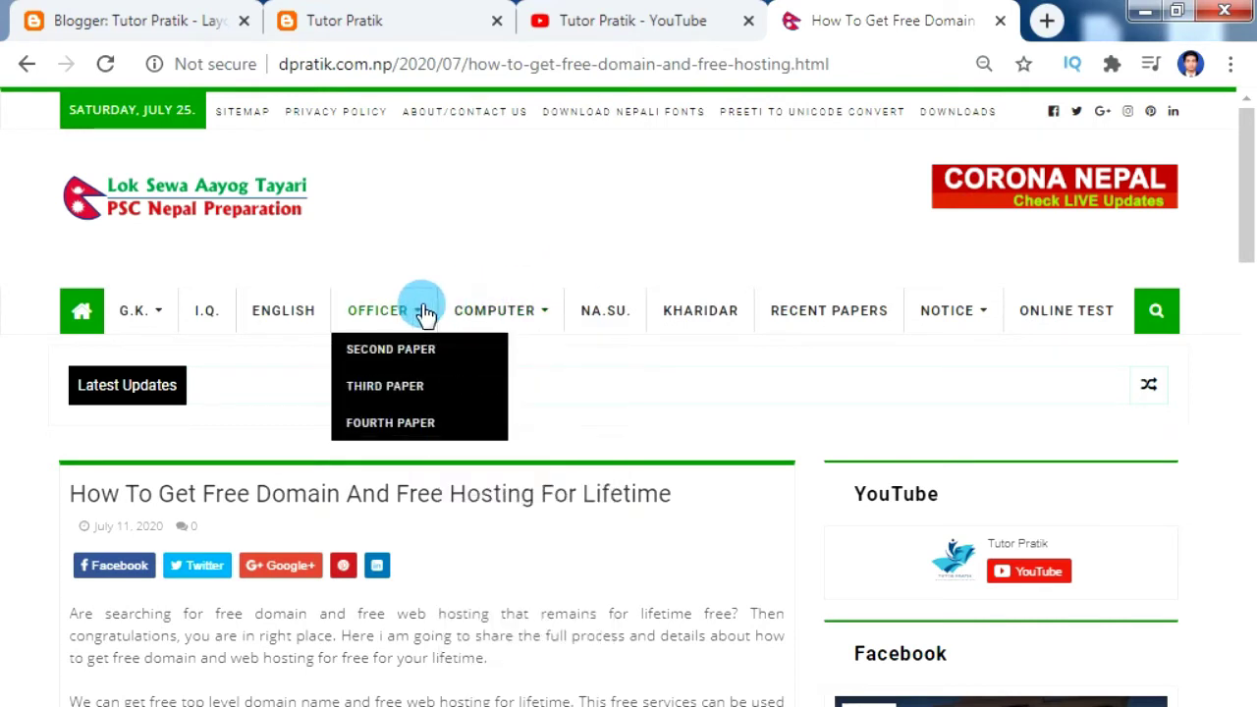
{"action": "key", "text": "ctrl+1"}
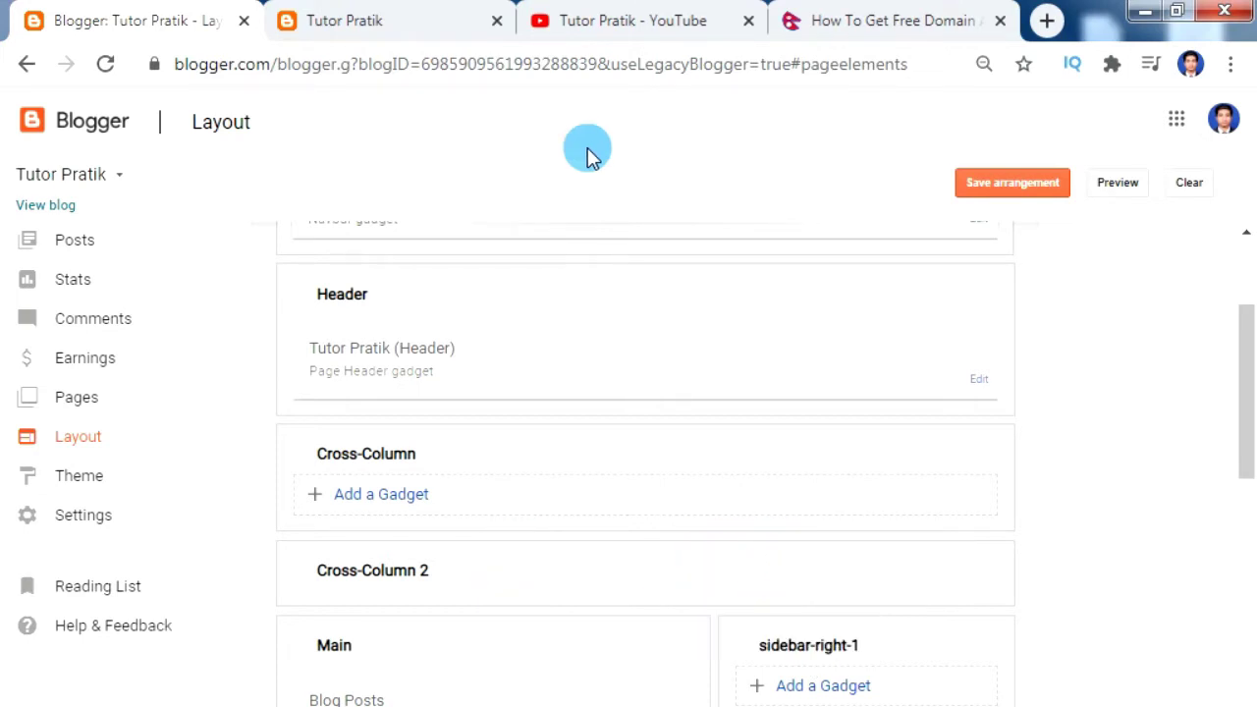
{"action": "left_click", "coordinate": [320, 18]}
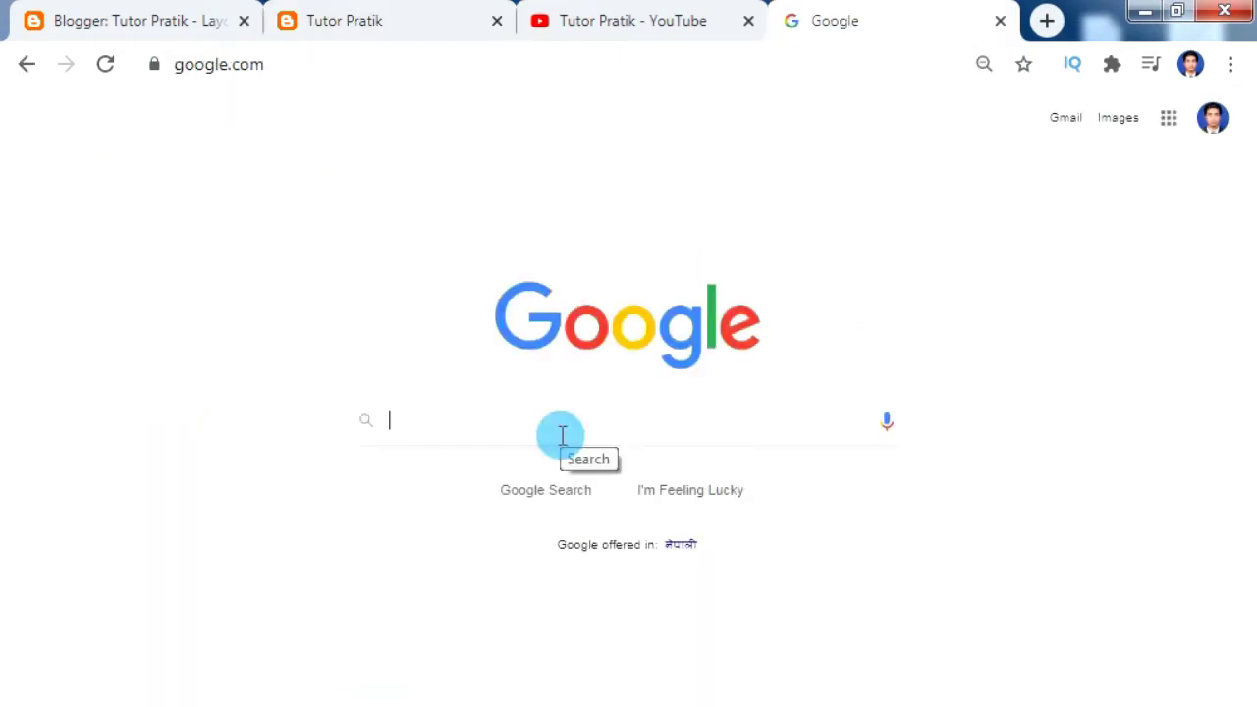
Search Google for "free blogger templates" and open the gooyaabitemplates.com result
{"action": "type", "text": "e blogger templates"}
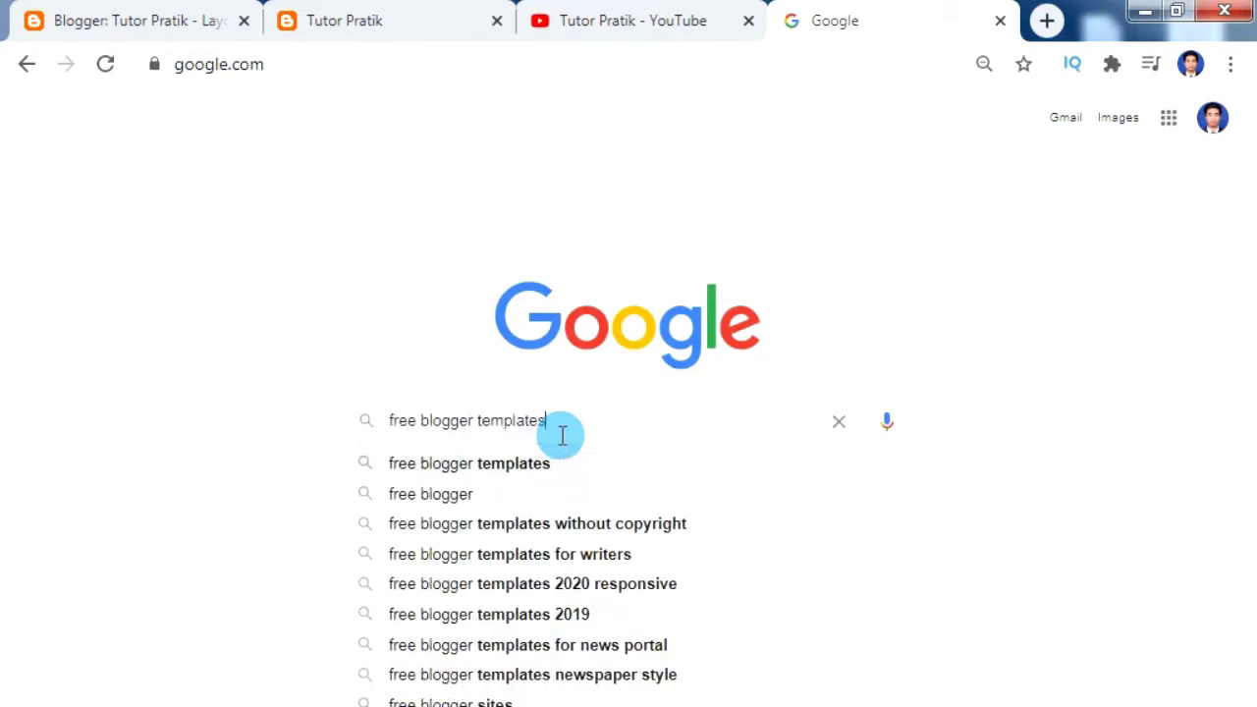
{"action": "key", "text": "Return"}
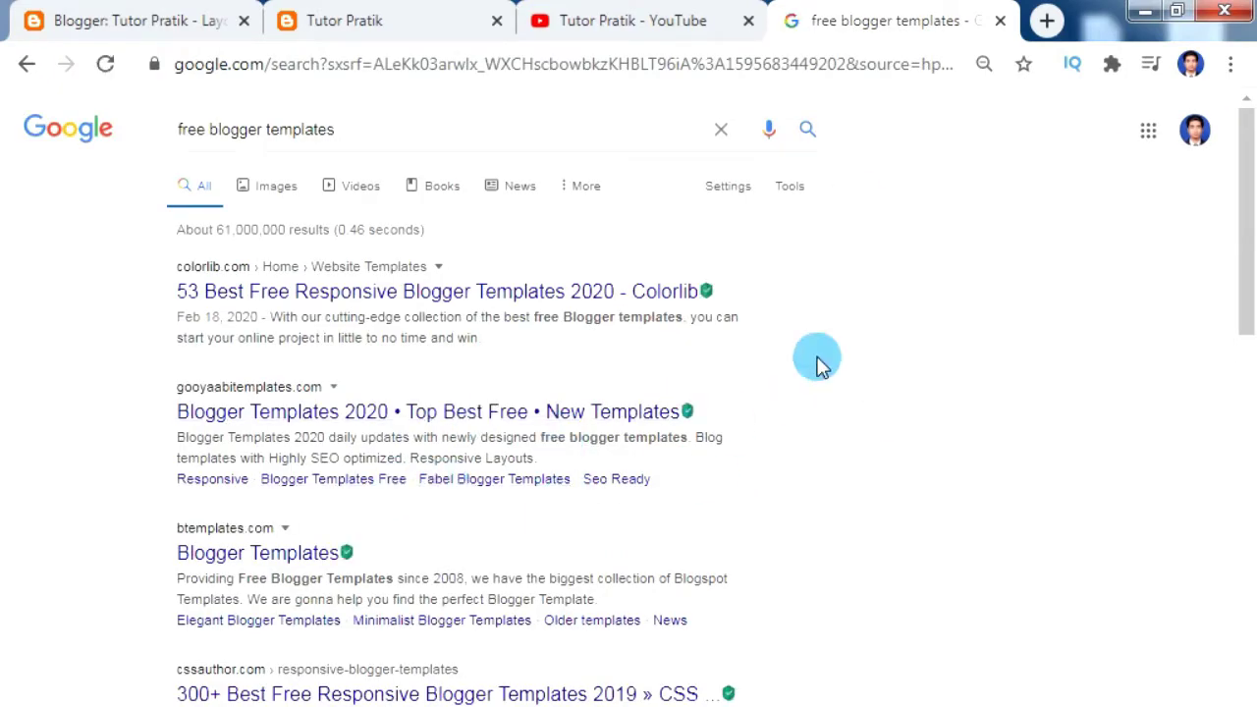
{"action": "left_click", "coordinate": [561, 417]}
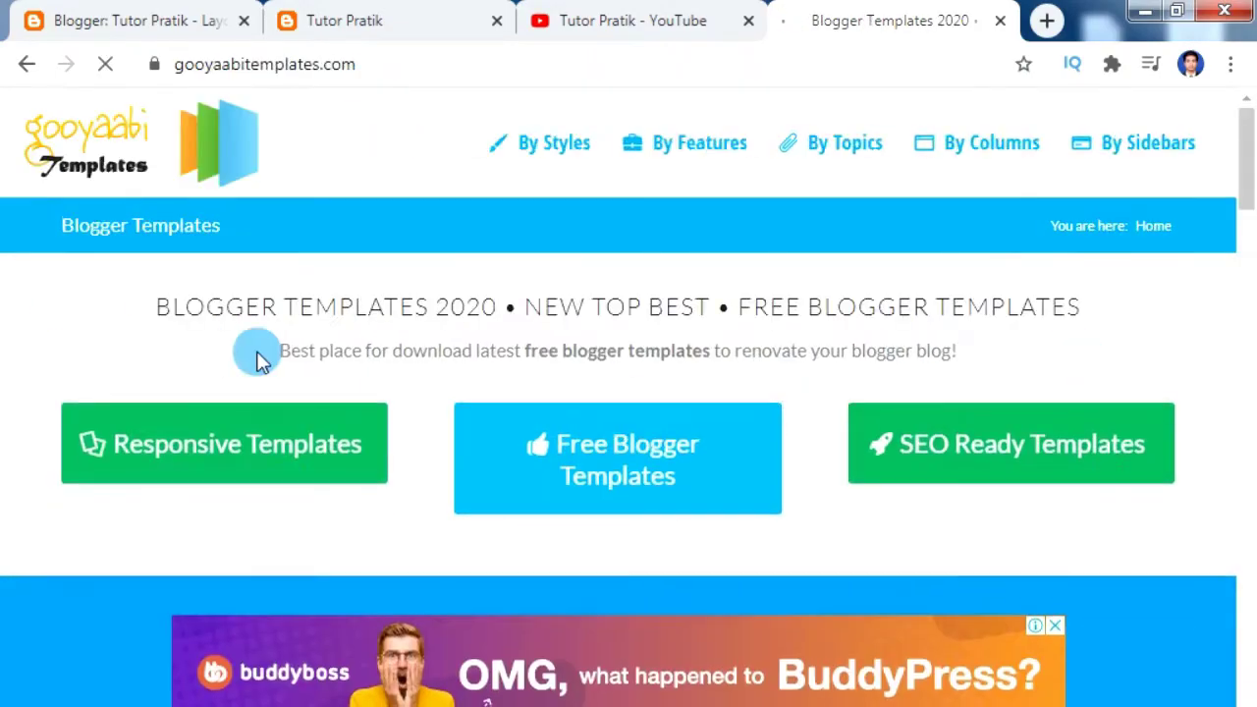
Browse the Responsive Templates collection and open the UltraMag template's page
{"action": "left_click", "coordinate": [359, 447]}
{"action": "scroll", "coordinate": [700, 534], "scroll_direction": "down", "scroll_amount": 10}
{"action": "scroll", "coordinate": [687, 535], "scroll_direction": "up", "scroll_amount": 3}
{"action": "scroll", "coordinate": [678, 538], "scroll_direction": "down", "scroll_amount": 7}
{"action": "scroll", "coordinate": [407, 584], "scroll_direction": "up", "scroll_amount": 18}
{"action": "scroll", "coordinate": [584, 550], "scroll_direction": "down", "scroll_amount": 4}
{"action": "scroll", "coordinate": [547, 528], "scroll_direction": "down", "scroll_amount": 20}
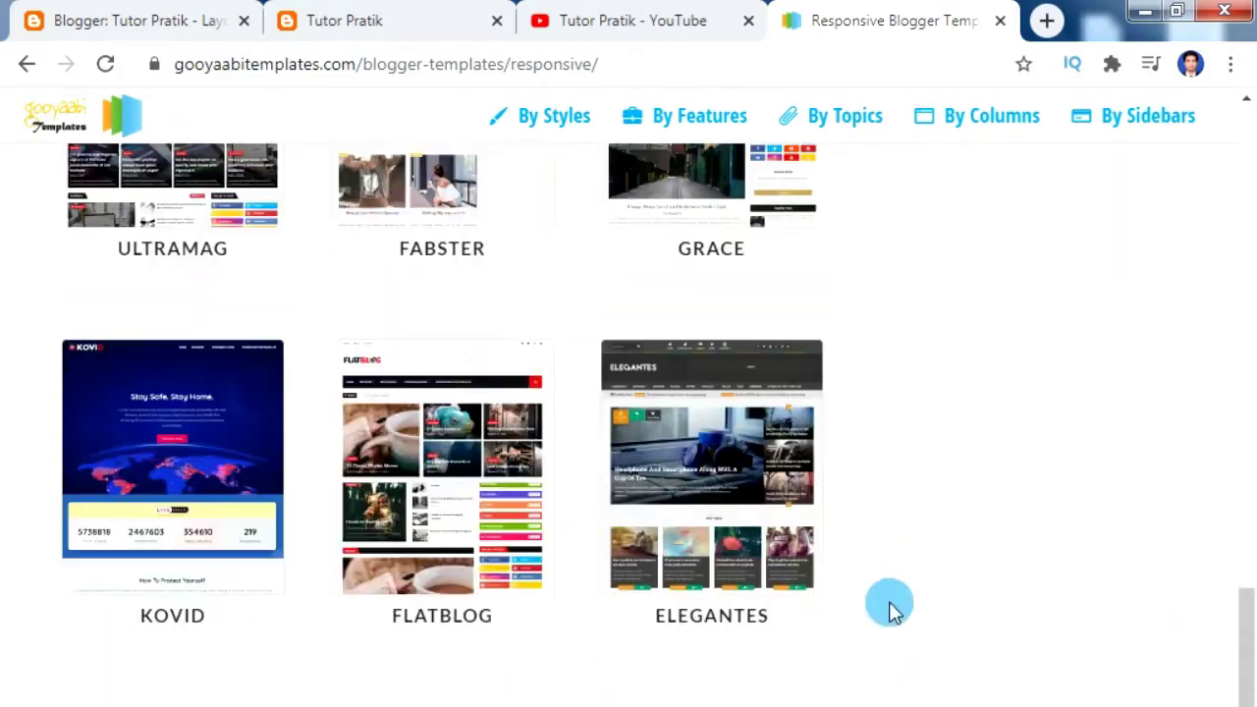
{"action": "scroll", "coordinate": [651, 583], "scroll_direction": "up", "scroll_amount": 5}
{"action": "scroll", "coordinate": [693, 590], "scroll_direction": "down", "scroll_amount": 1}
{"action": "scroll", "coordinate": [693, 590], "scroll_direction": "down", "scroll_amount": 1}
{"action": "left_click", "coordinate": [163, 423]}
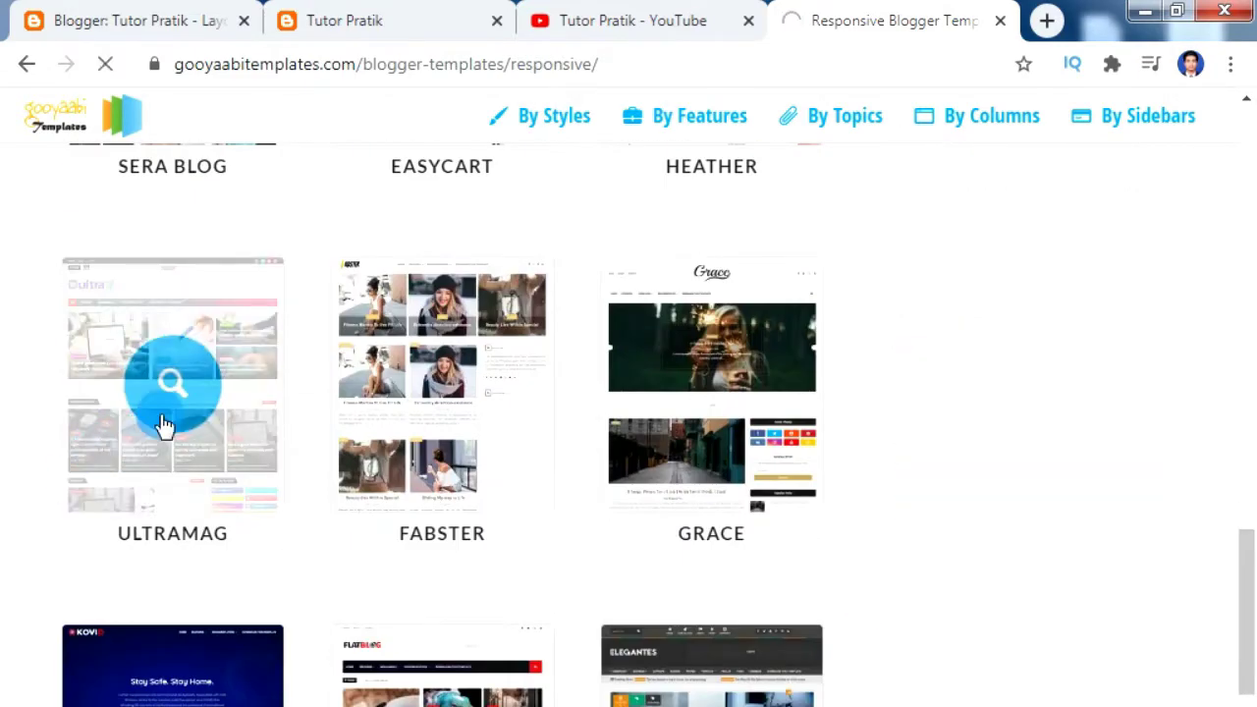
Review the UltraMag template's page and open its live preview
{"action": "scroll", "coordinate": [753, 559], "scroll_direction": "down", "scroll_amount": 5}
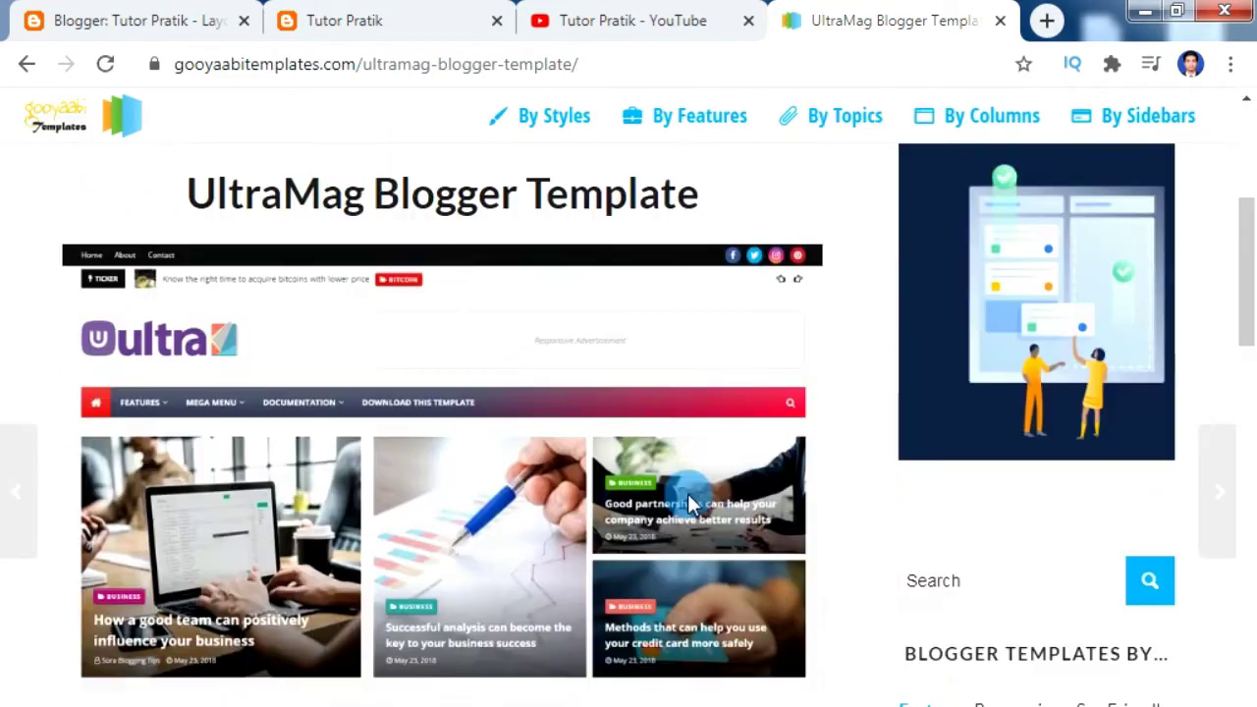
{"action": "scroll", "coordinate": [491, 481], "scroll_direction": "down", "scroll_amount": 3}
{"action": "scroll", "coordinate": [595, 340], "scroll_direction": "up", "scroll_amount": 1}
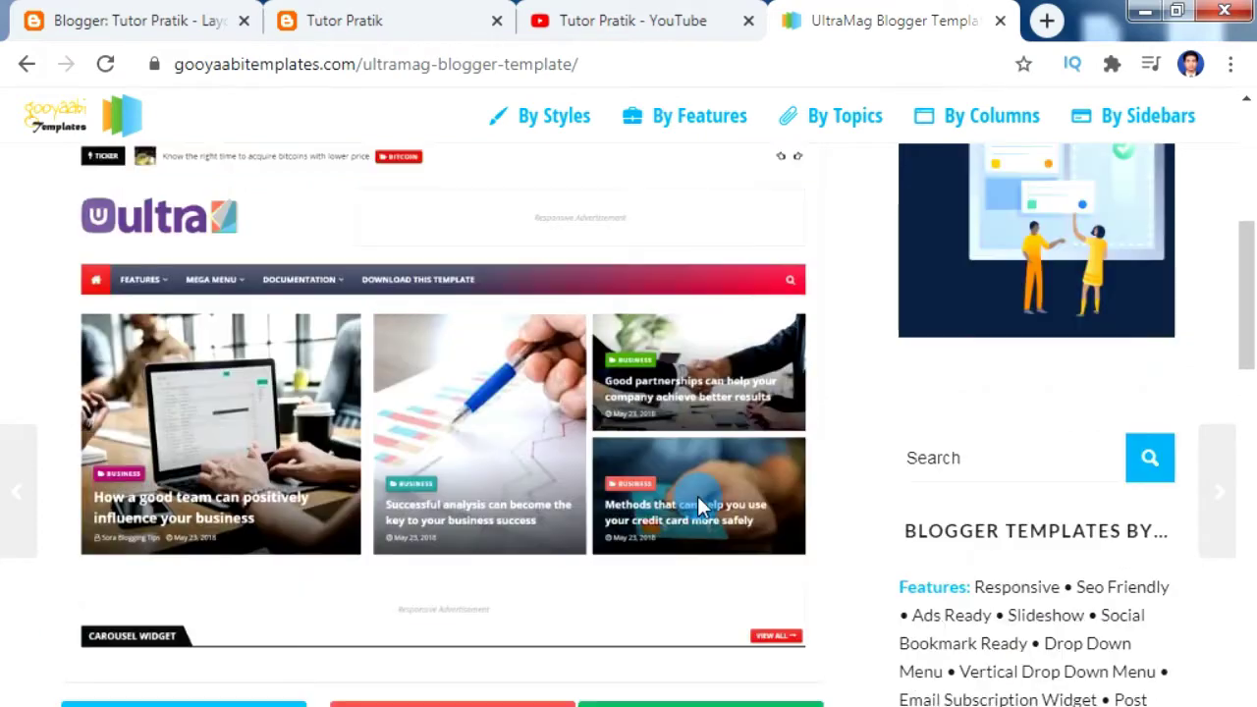
{"action": "left_click", "coordinate": [490, 368]}
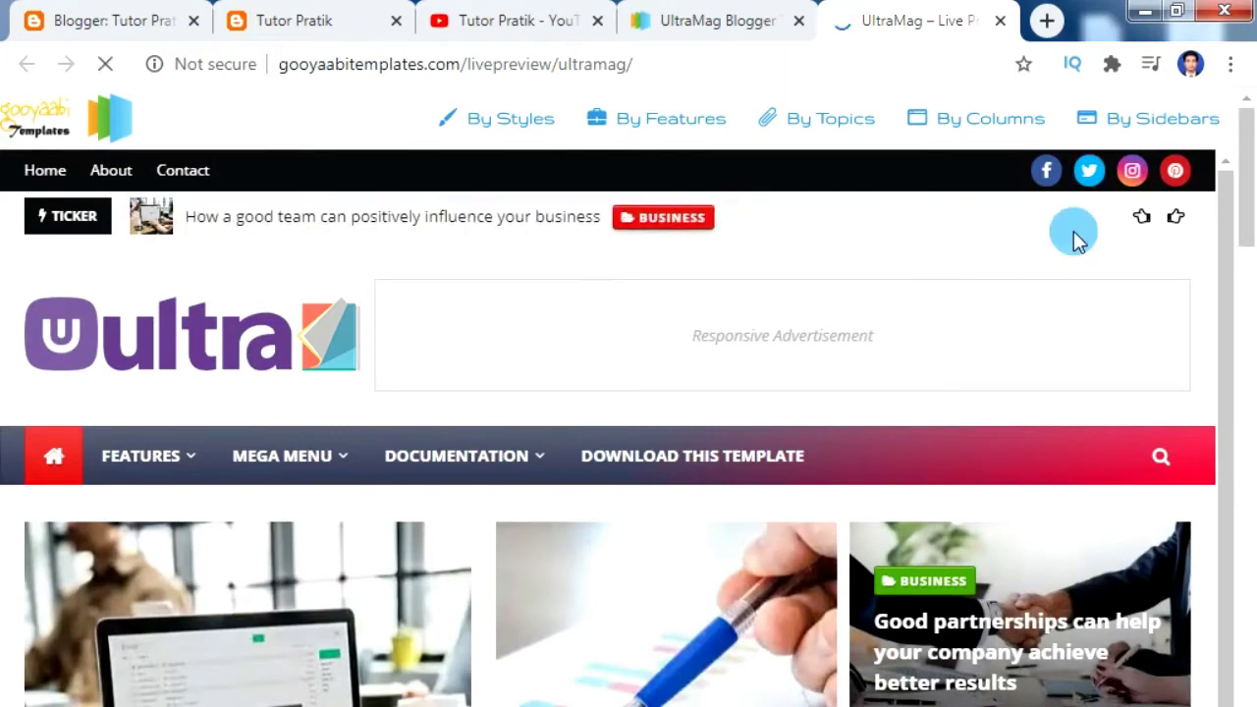
Compare the current blog with the UltraMag live preview and inspect the preview's Features dropdown menu
{"action": "left_click", "coordinate": [285, 20]}
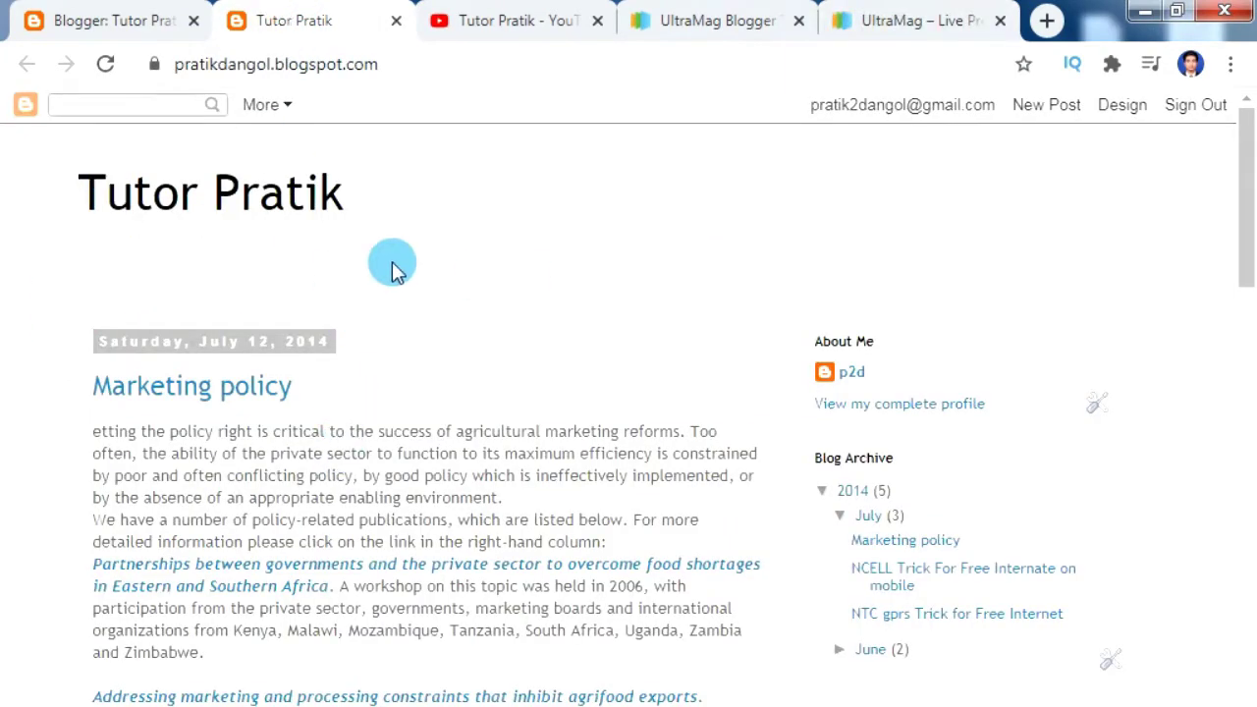
{"action": "key", "text": "ctrl+5"}
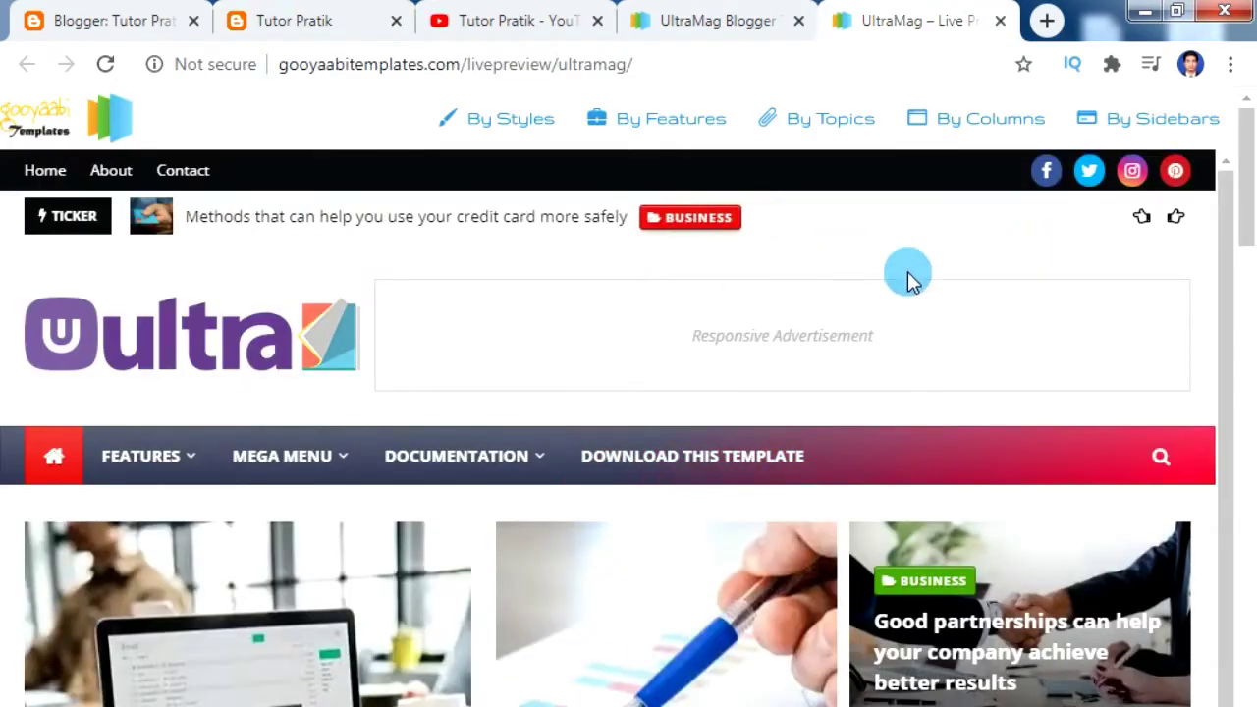
{"action": "mouse_move", "coordinate": [135, 464]}
{"action": "mouse_move", "coordinate": [128, 510]}
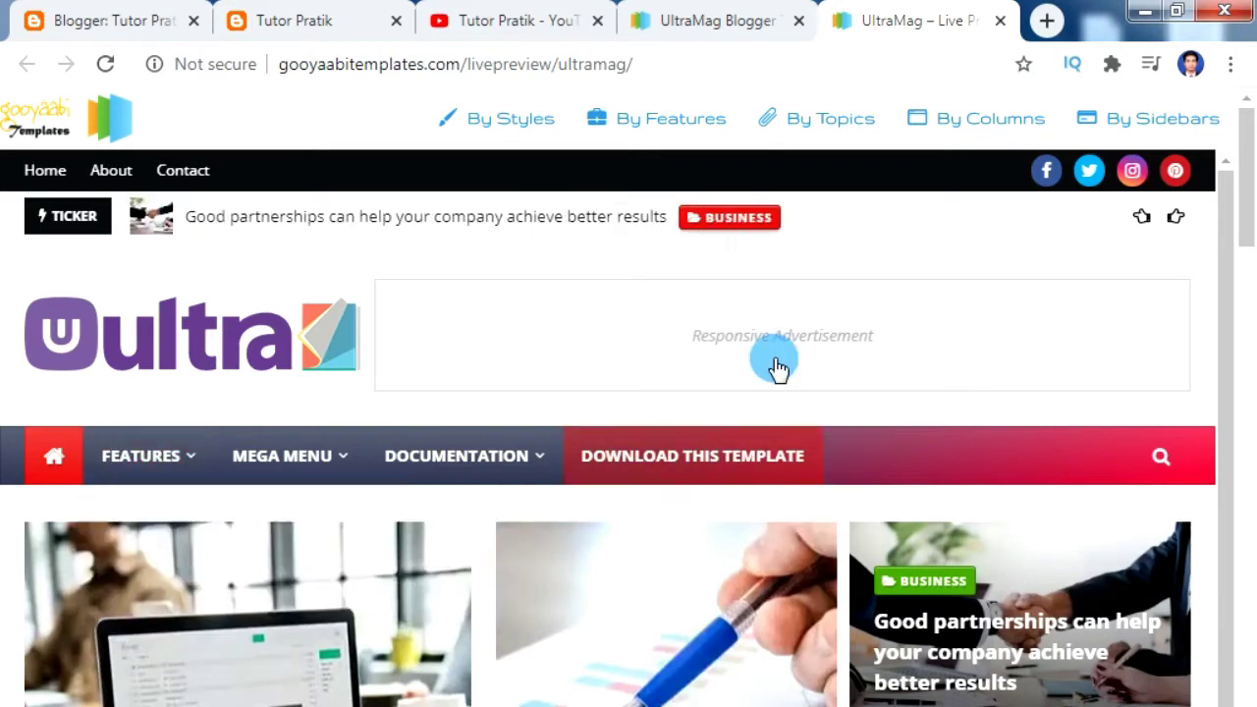
Get the free UltraMag version from its template page and extract UltraMag-Free-Version.zip into the UltraMag-Free-Version folder on the Desktop
{"action": "left_click", "coordinate": [707, 17]}
{"action": "scroll", "coordinate": [793, 545], "scroll_direction": "down", "scroll_amount": 1}
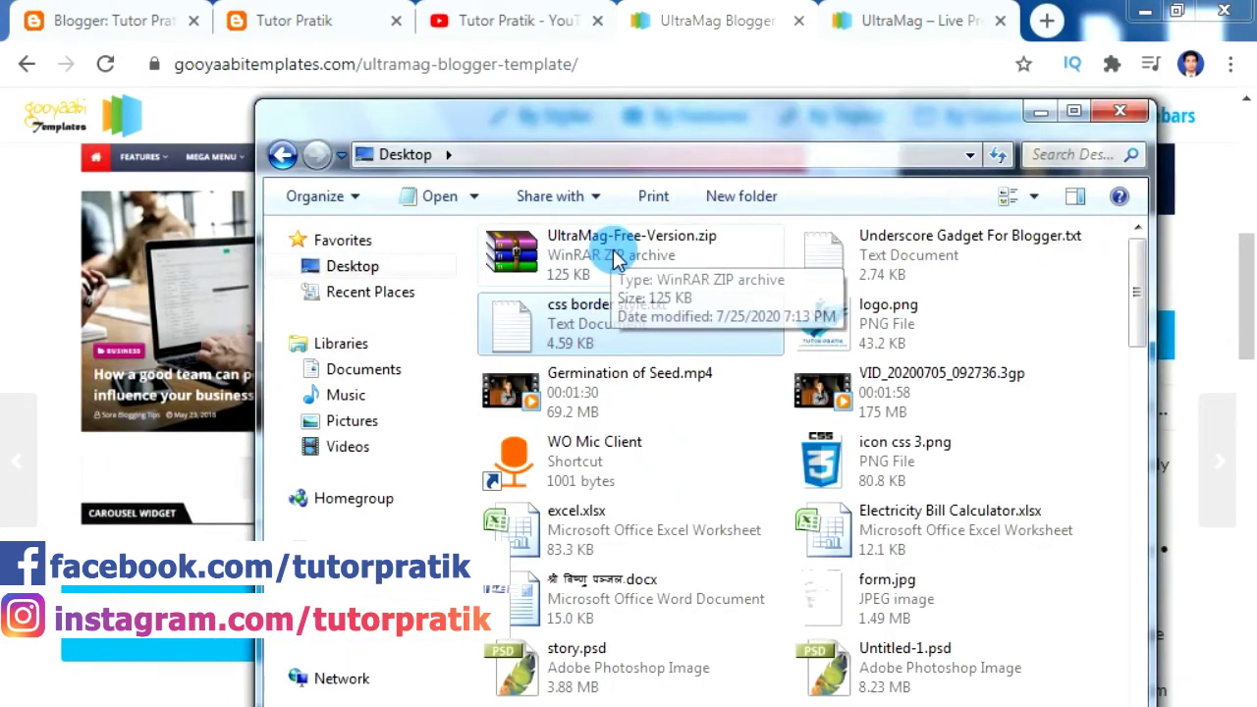
{"action": "left_click", "coordinate": [531, 268]}
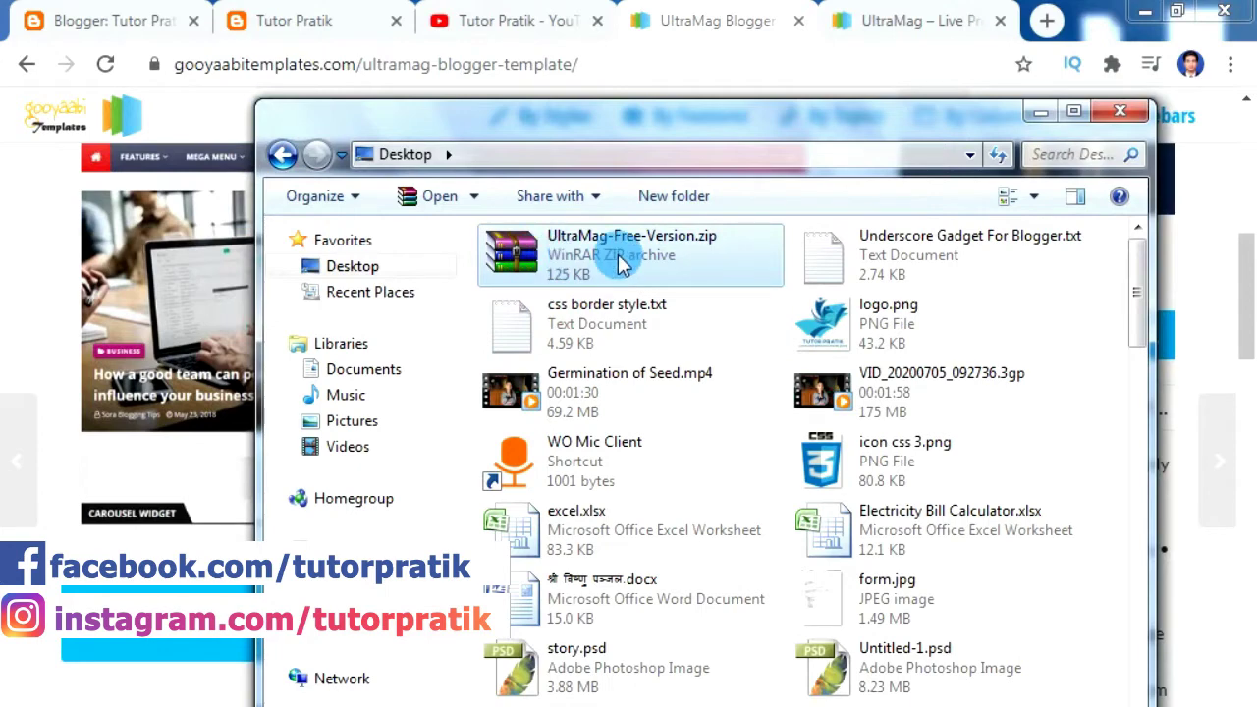
{"action": "double_click", "coordinate": [521, 258]}
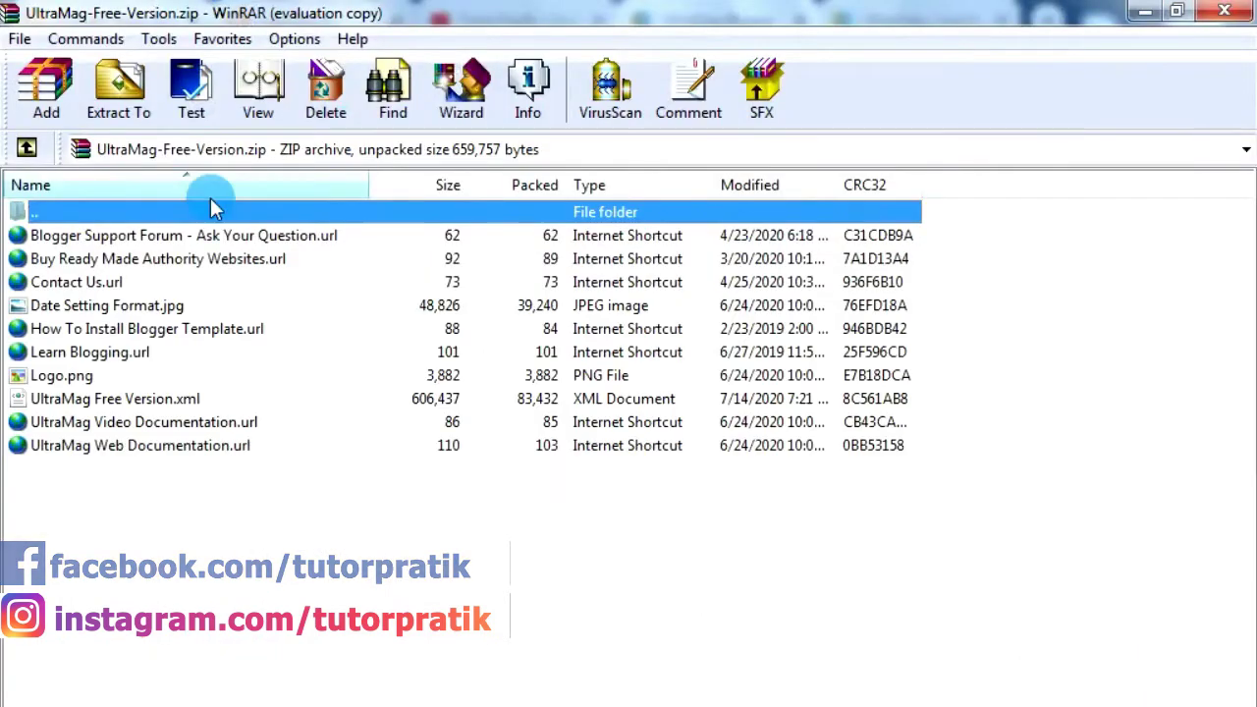
{"action": "left_click", "coordinate": [118, 88]}
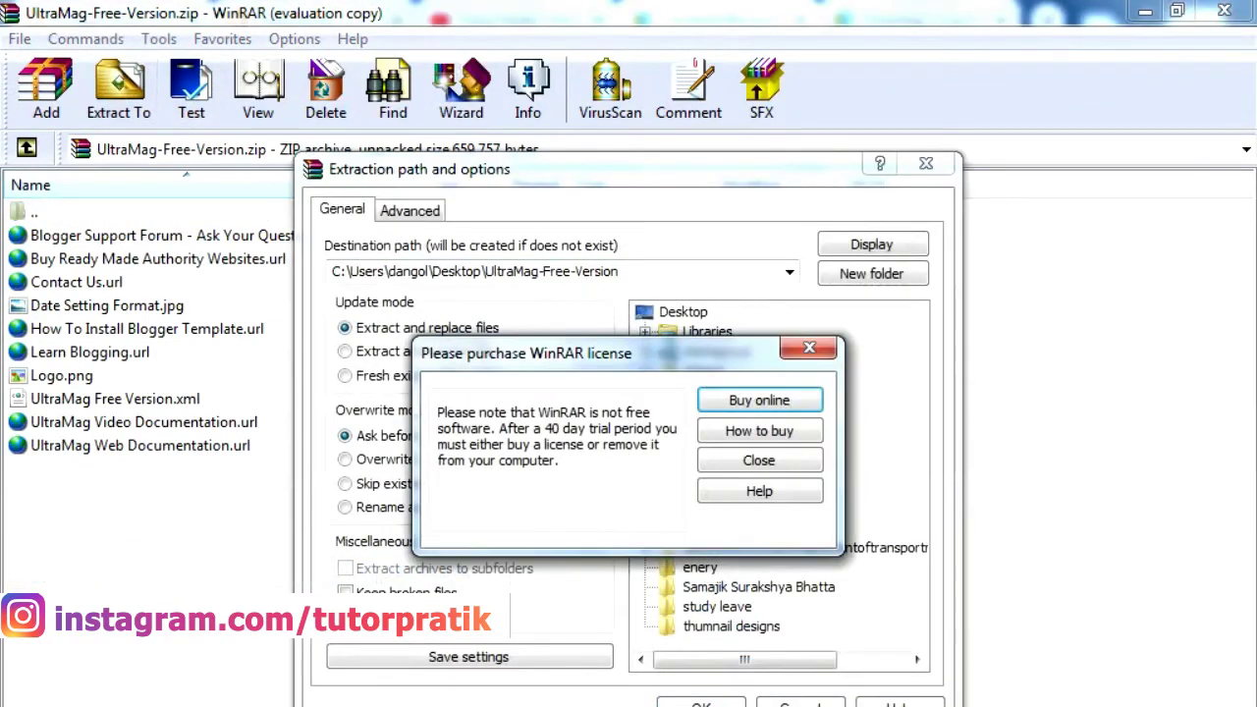
{"action": "left_click", "coordinate": [759, 459]}
{"action": "left_click", "coordinate": [701, 701]}
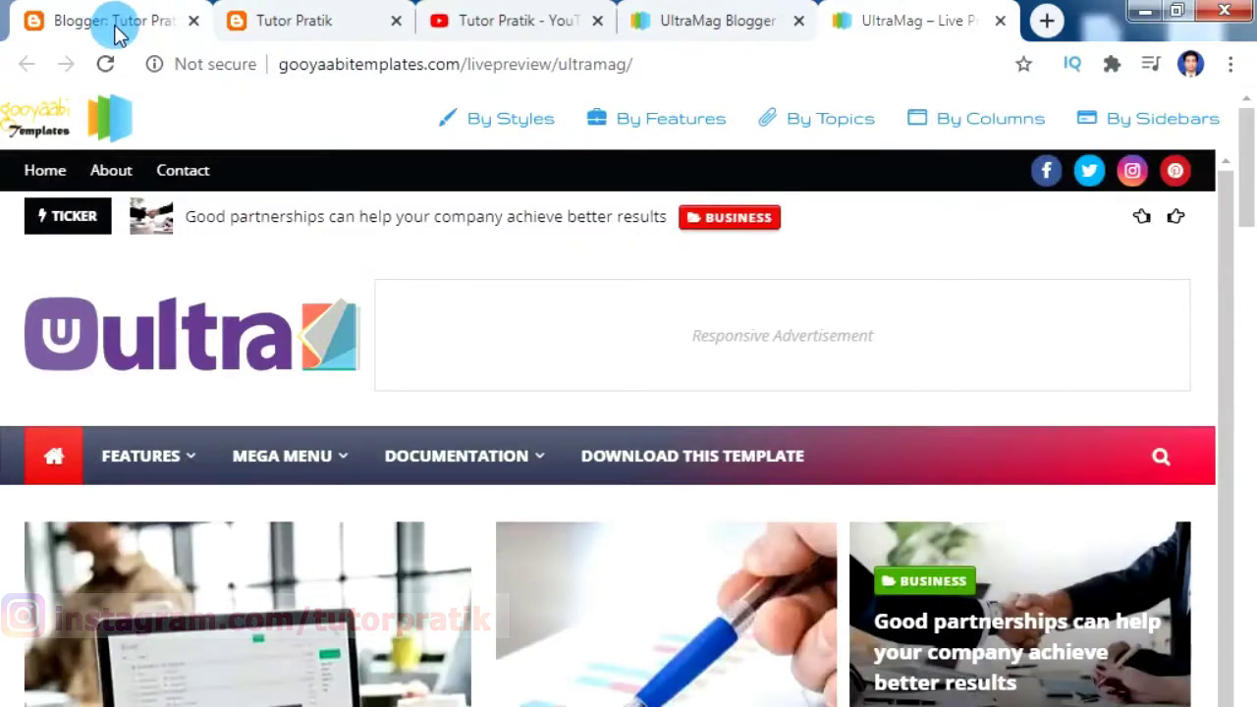
Restore the Blogger blog's theme from UltraMag Free Version.xml in the Desktop's UltraMag-Free-Version folder
{"action": "left_click", "coordinate": [114, 30]}
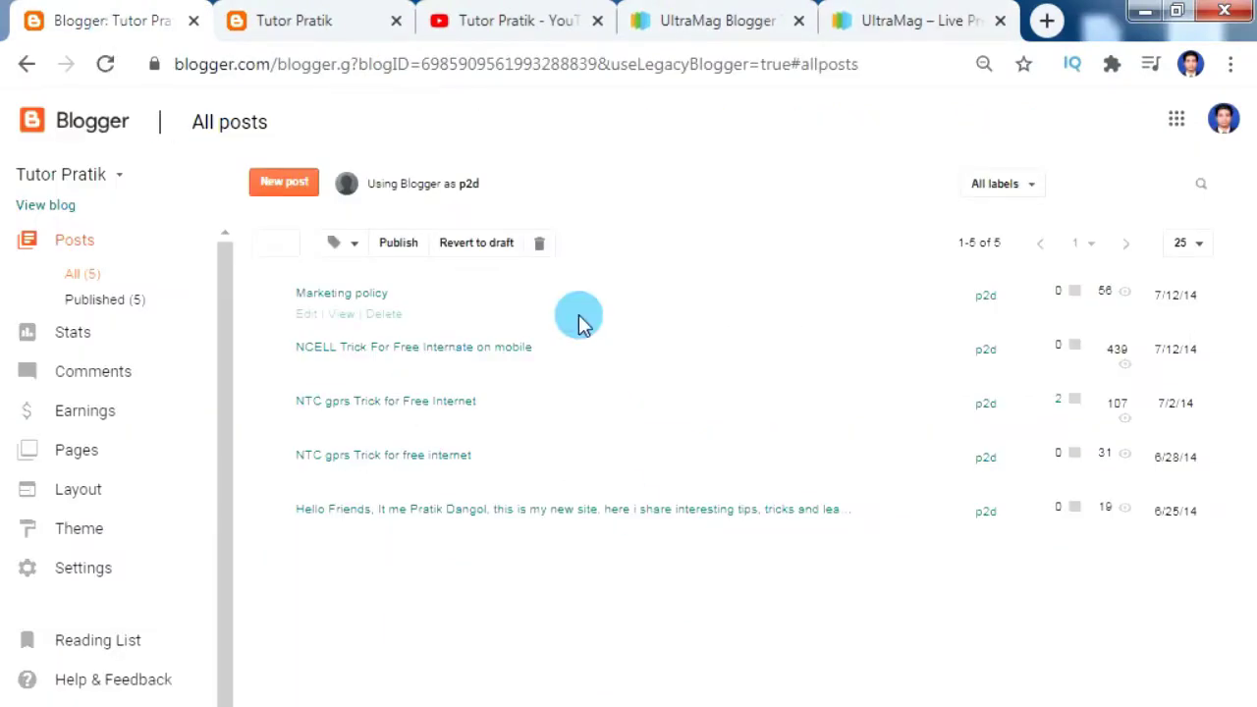
{"action": "left_click", "coordinate": [71, 535]}
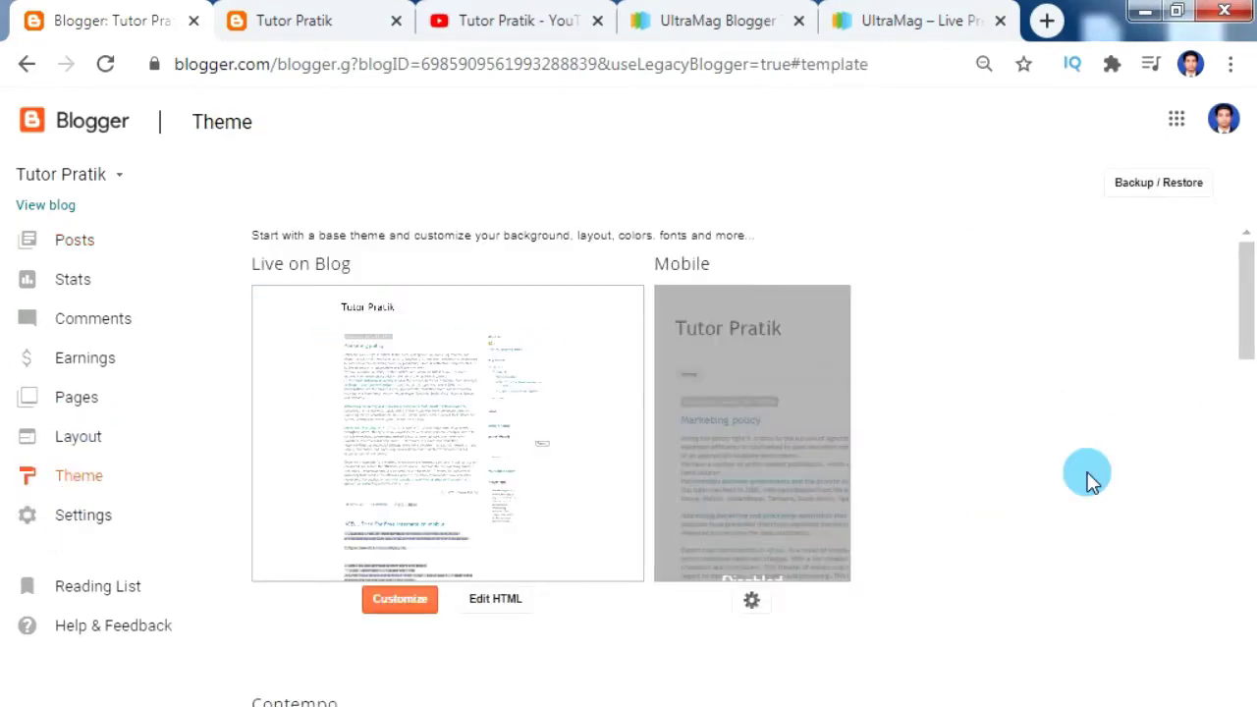
{"action": "left_click", "coordinate": [1159, 186]}
{"action": "left_click", "coordinate": [401, 342]}
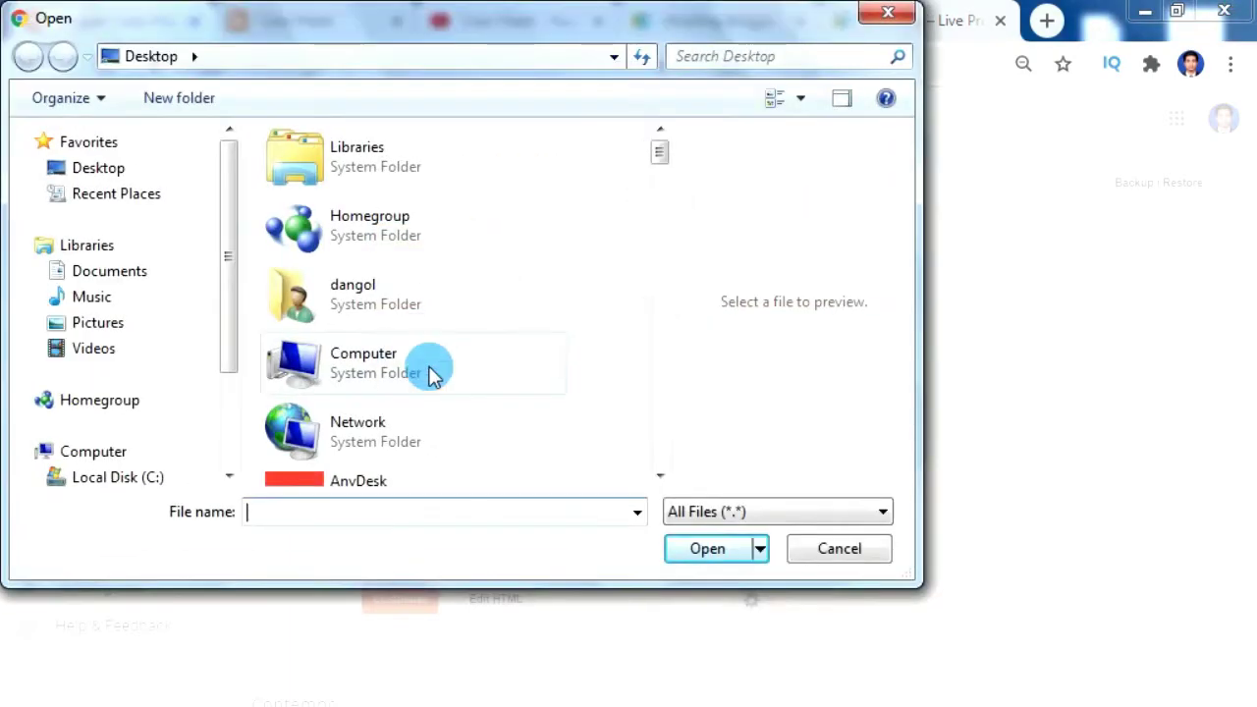
{"action": "left_click", "coordinate": [366, 231]}
{"action": "scroll", "coordinate": [366, 226], "scroll_direction": "down", "scroll_amount": 5}
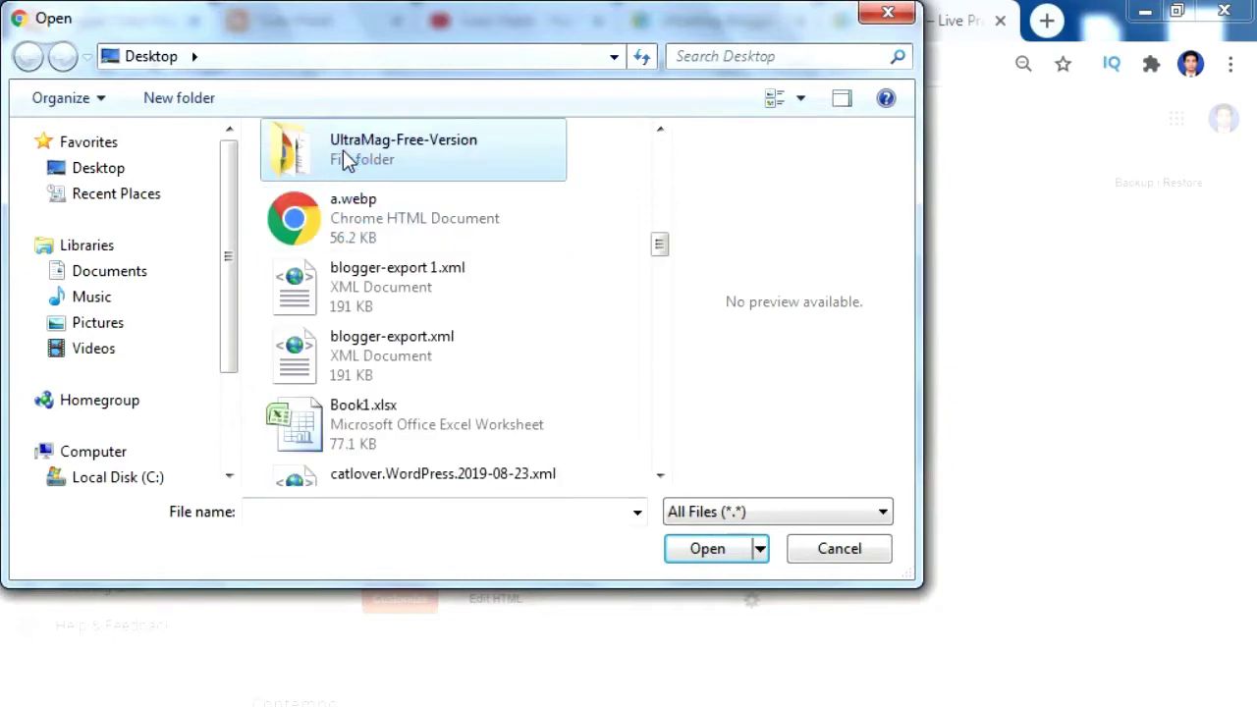
{"action": "double_click", "coordinate": [342, 149]}
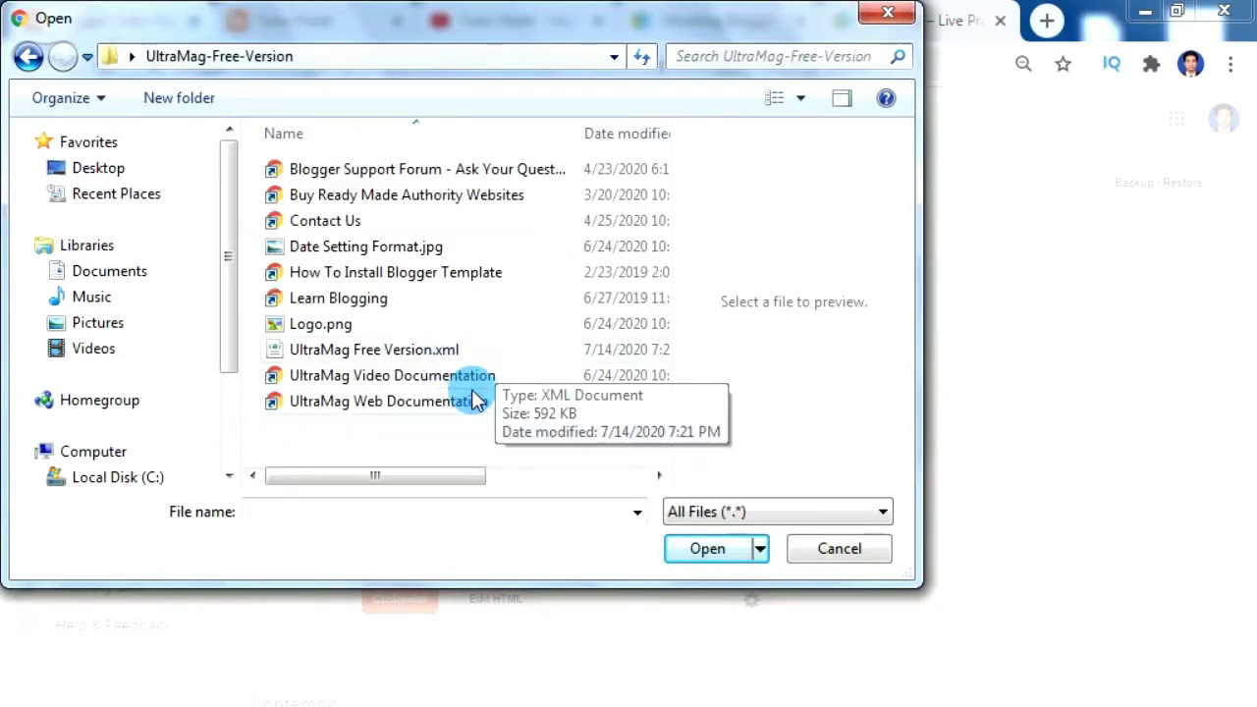
{"action": "left_click", "coordinate": [413, 352]}
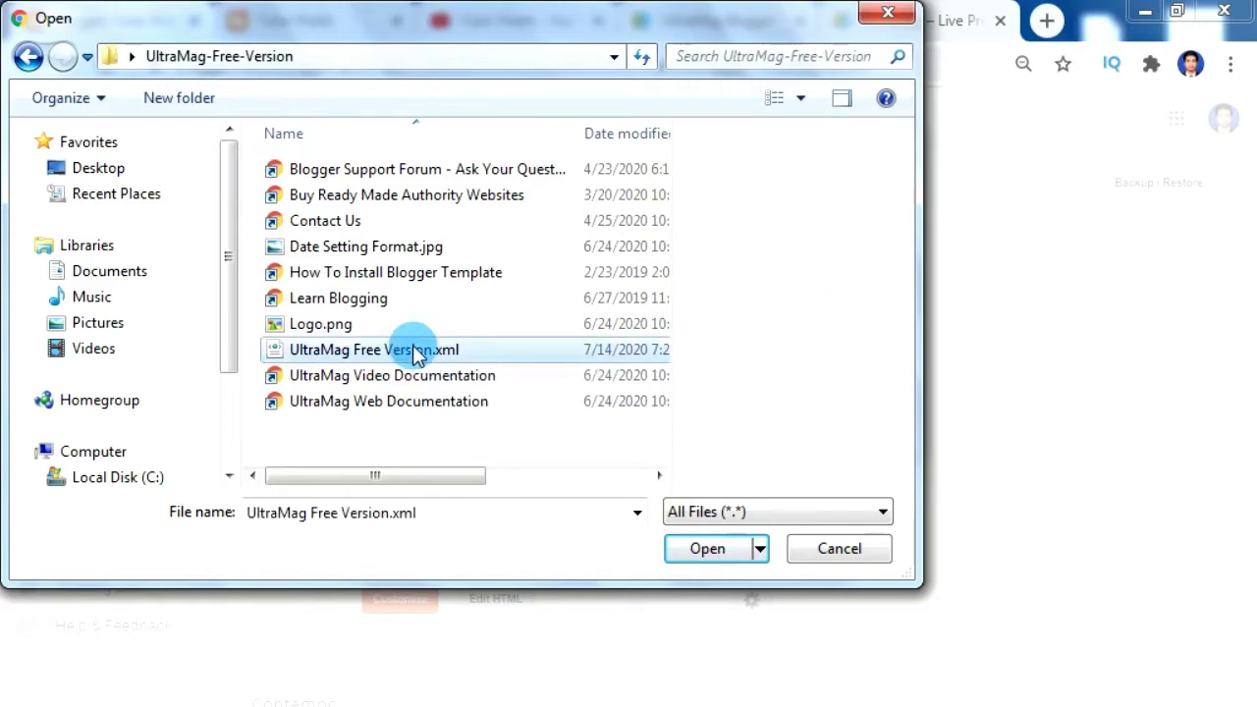
{"action": "left_click", "coordinate": [711, 556]}
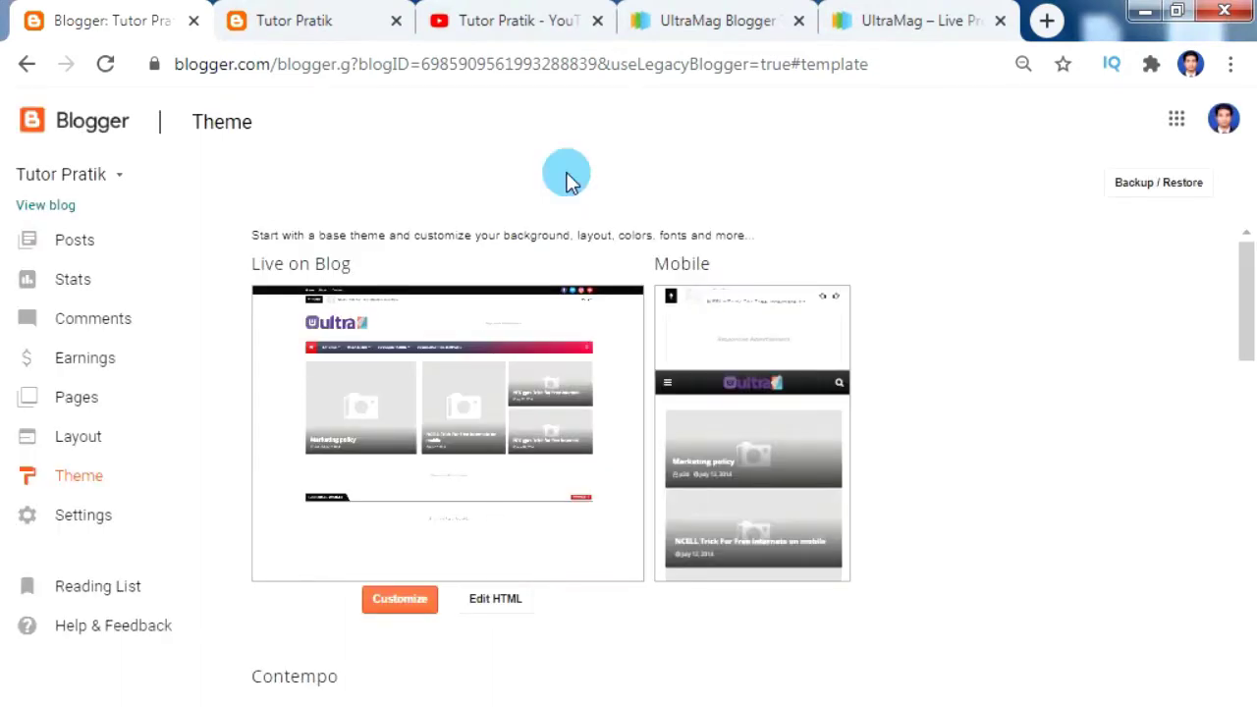
Reload the live blog and examine the new theme's navigation bar and Features dropdown menu
{"action": "left_click", "coordinate": [297, 15]}
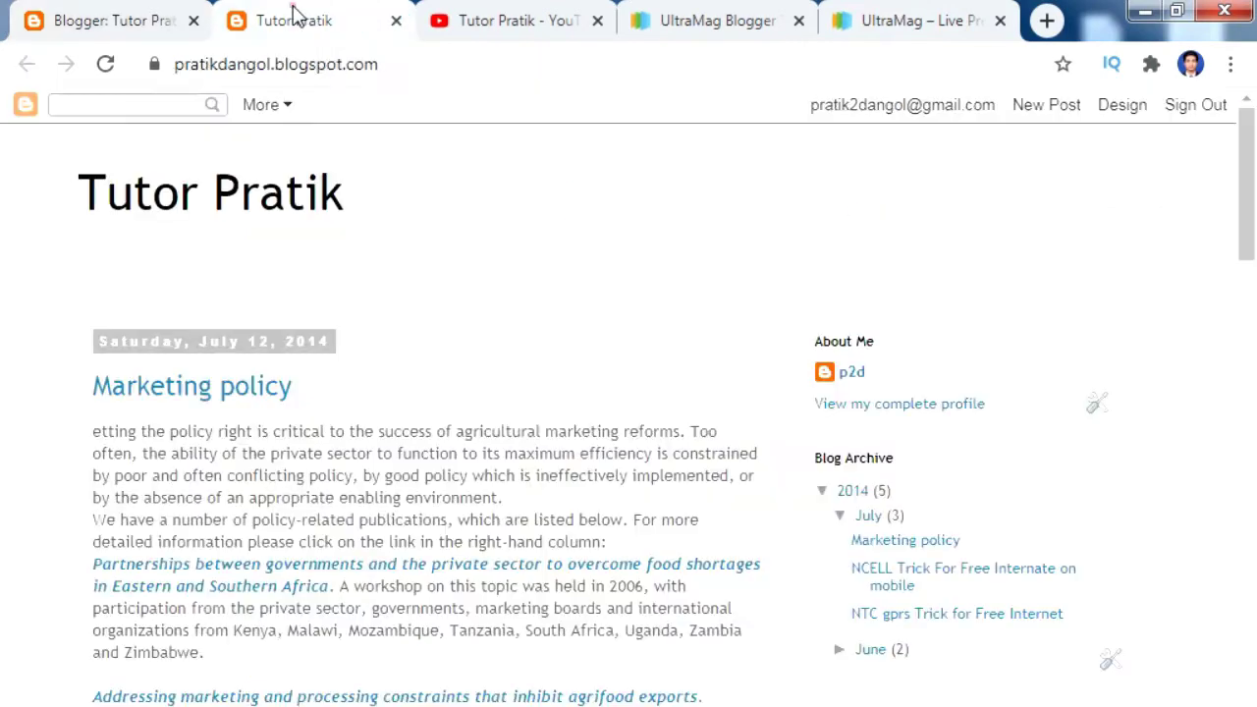
{"action": "left_click", "coordinate": [105, 64]}
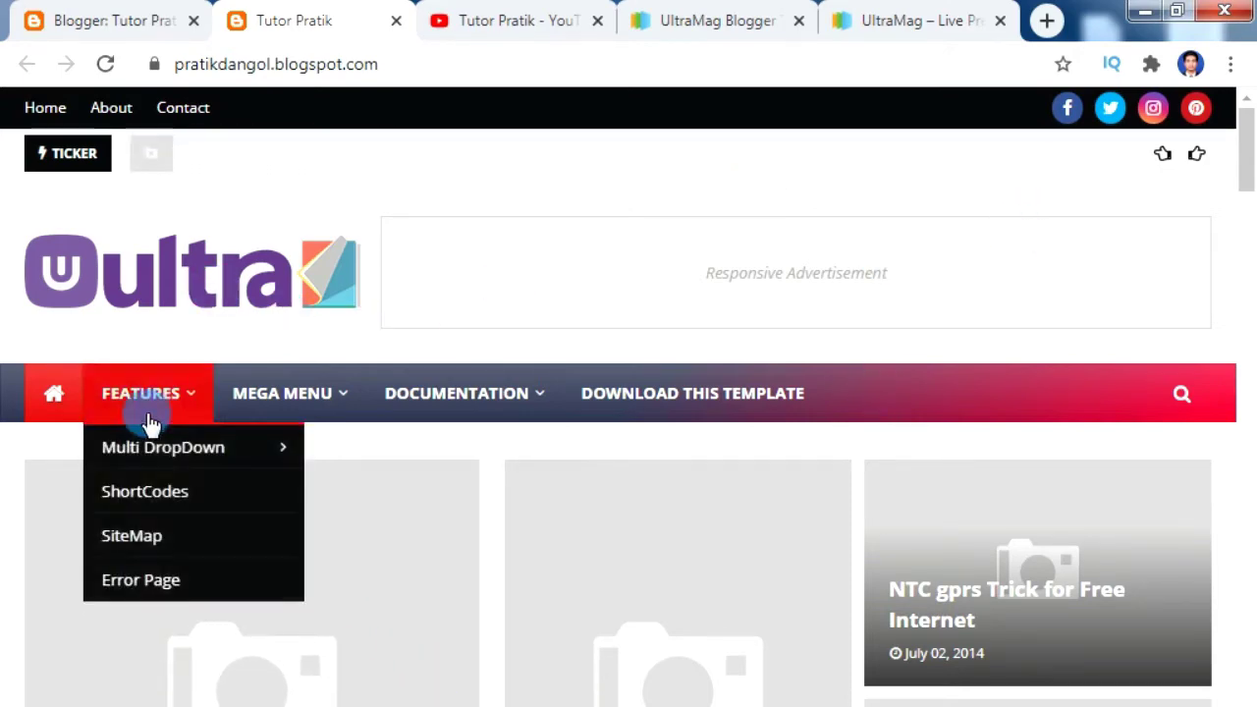
{"action": "scroll", "coordinate": [658, 531], "scroll_direction": "down", "scroll_amount": 1}
{"action": "scroll", "coordinate": [658, 531], "scroll_direction": "up", "scroll_amount": 1}
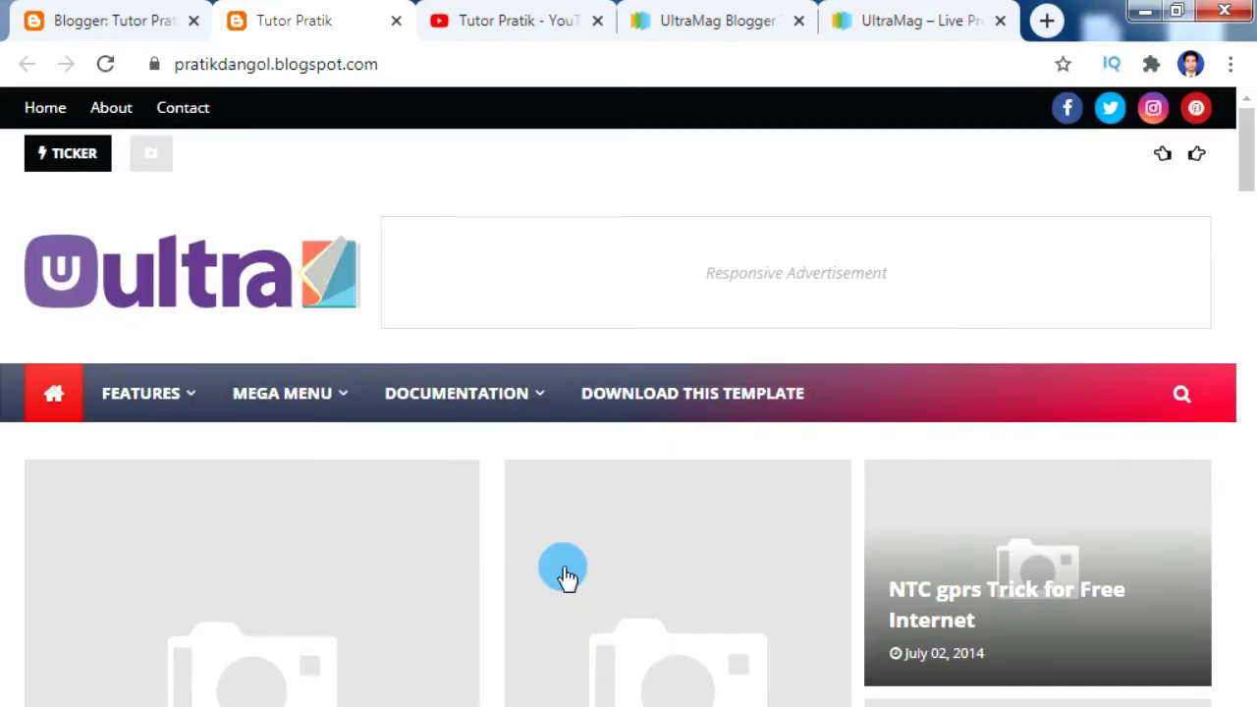
{"action": "mouse_move", "coordinate": [153, 411]}
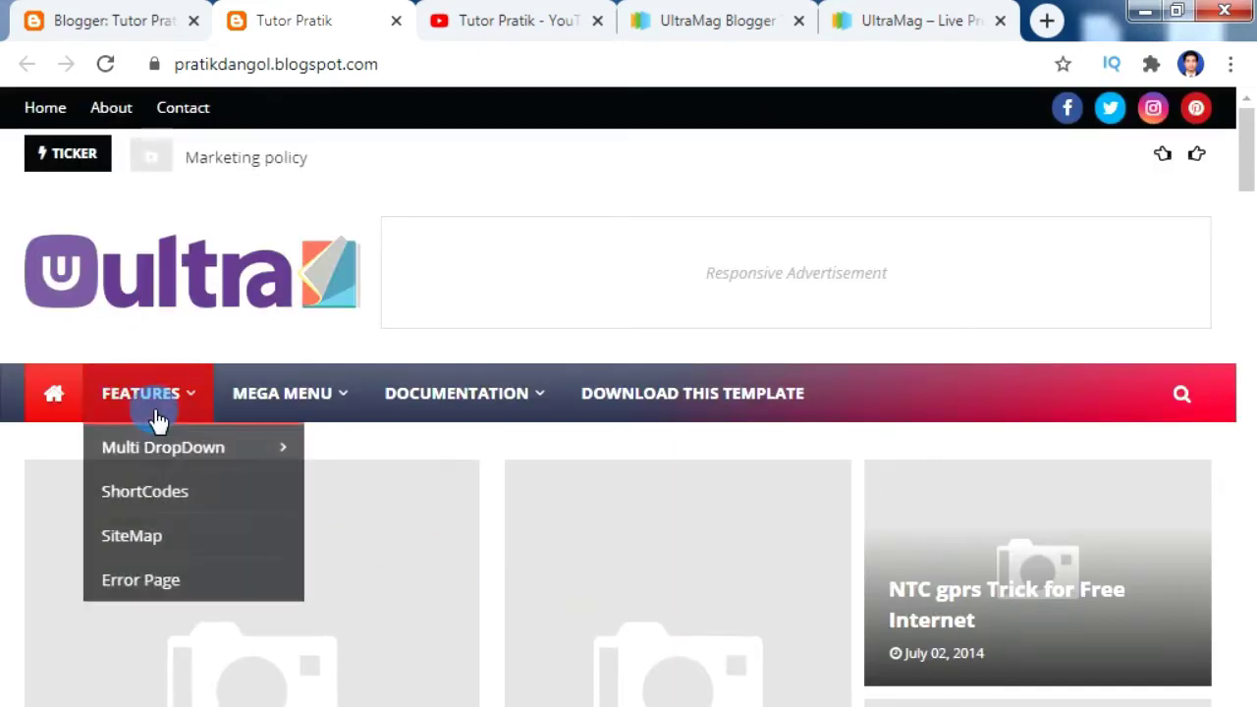
{"action": "mouse_move", "coordinate": [182, 447]}
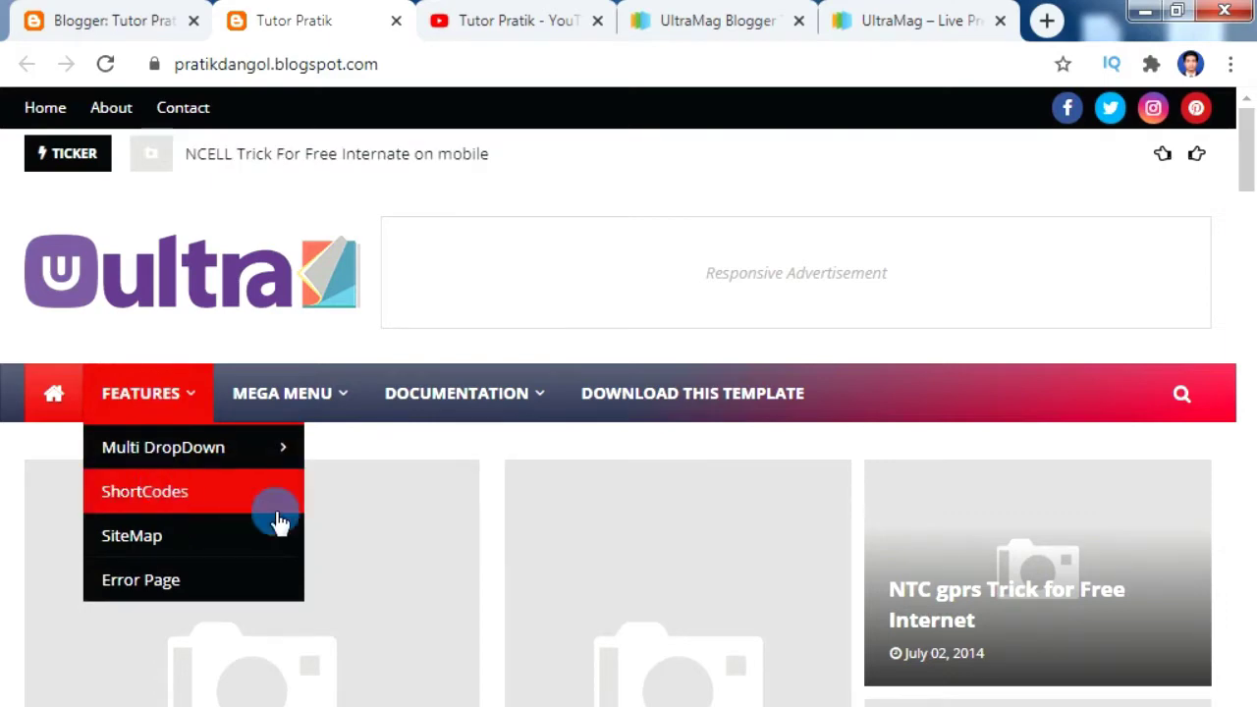
Open the blog's Layout page in Blogger and compare its Top Navigation section with the live blog's header
{"action": "left_click", "coordinate": [90, 12]}
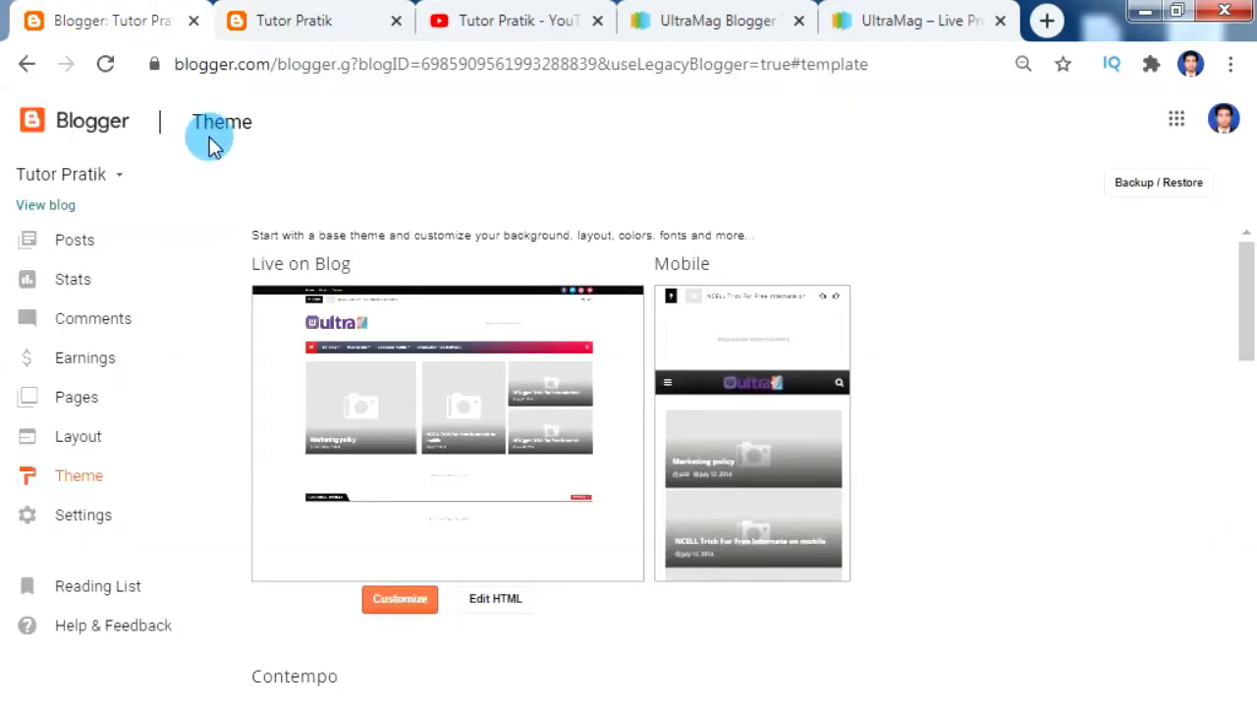
{"action": "left_click", "coordinate": [80, 444]}
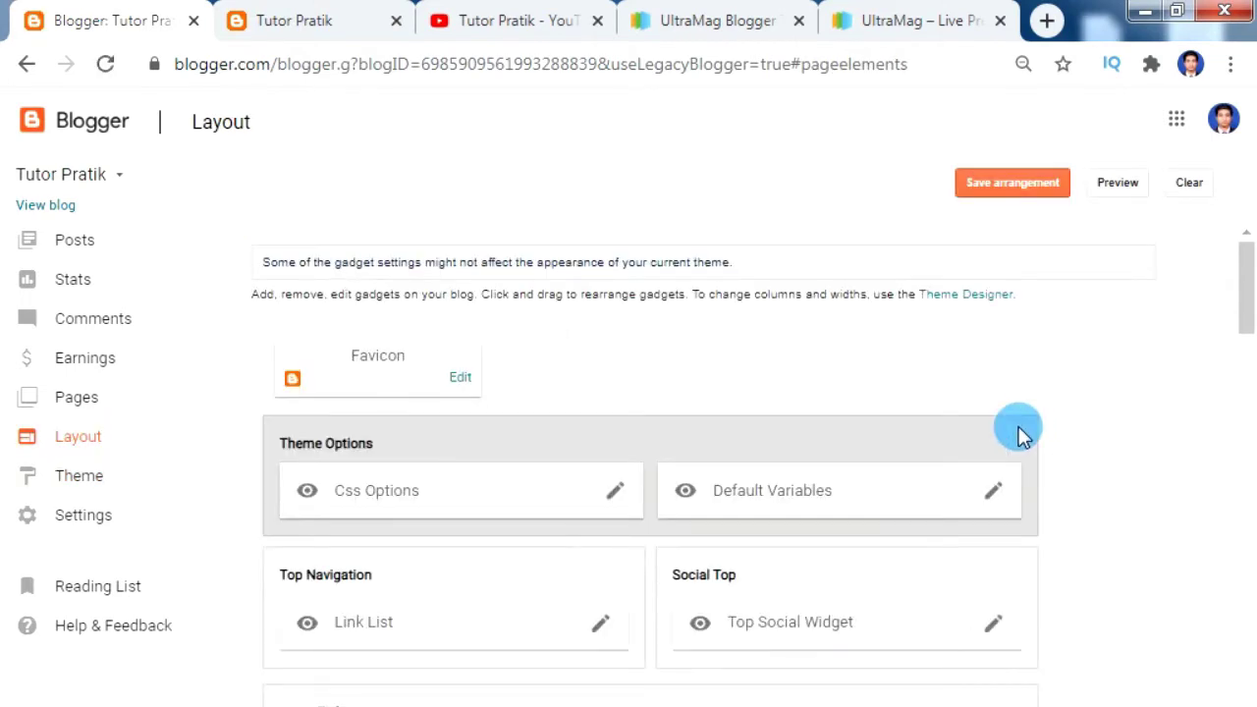
{"action": "scroll", "coordinate": [840, 449], "scroll_direction": "down", "scroll_amount": 2}
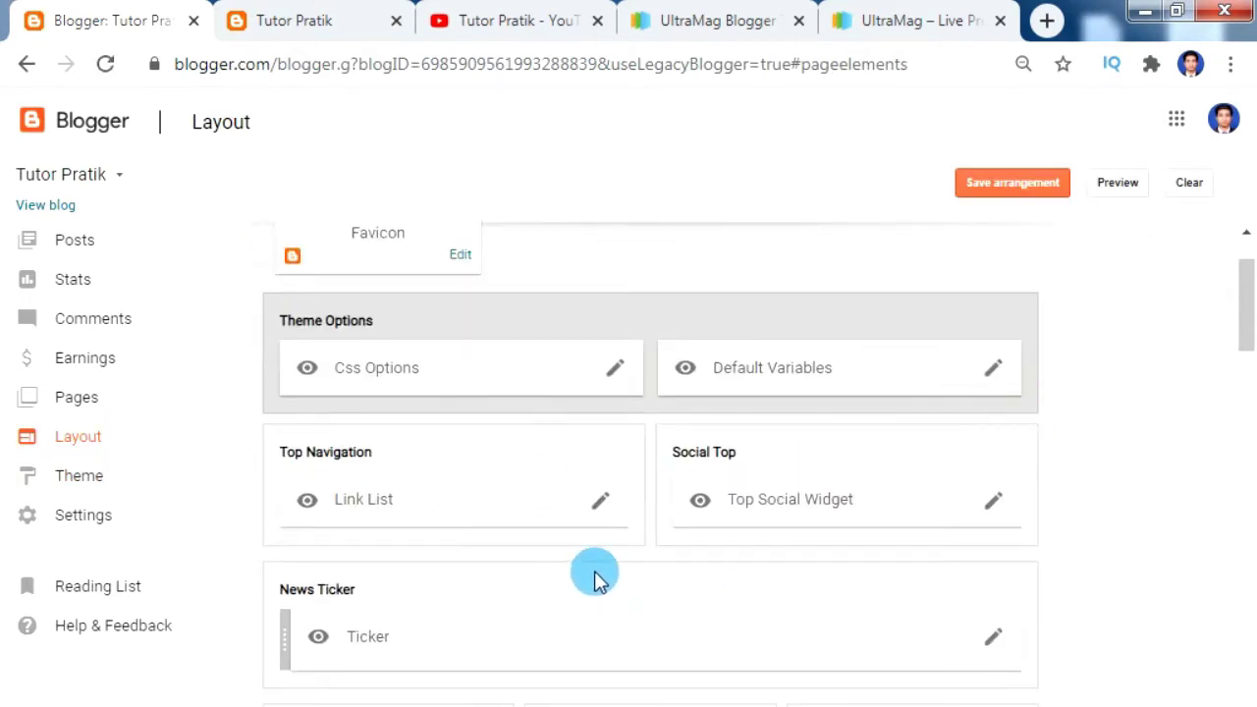
{"action": "scroll", "coordinate": [639, 550], "scroll_direction": "down", "scroll_amount": 3}
{"action": "scroll", "coordinate": [894, 580], "scroll_direction": "up", "scroll_amount": 3}
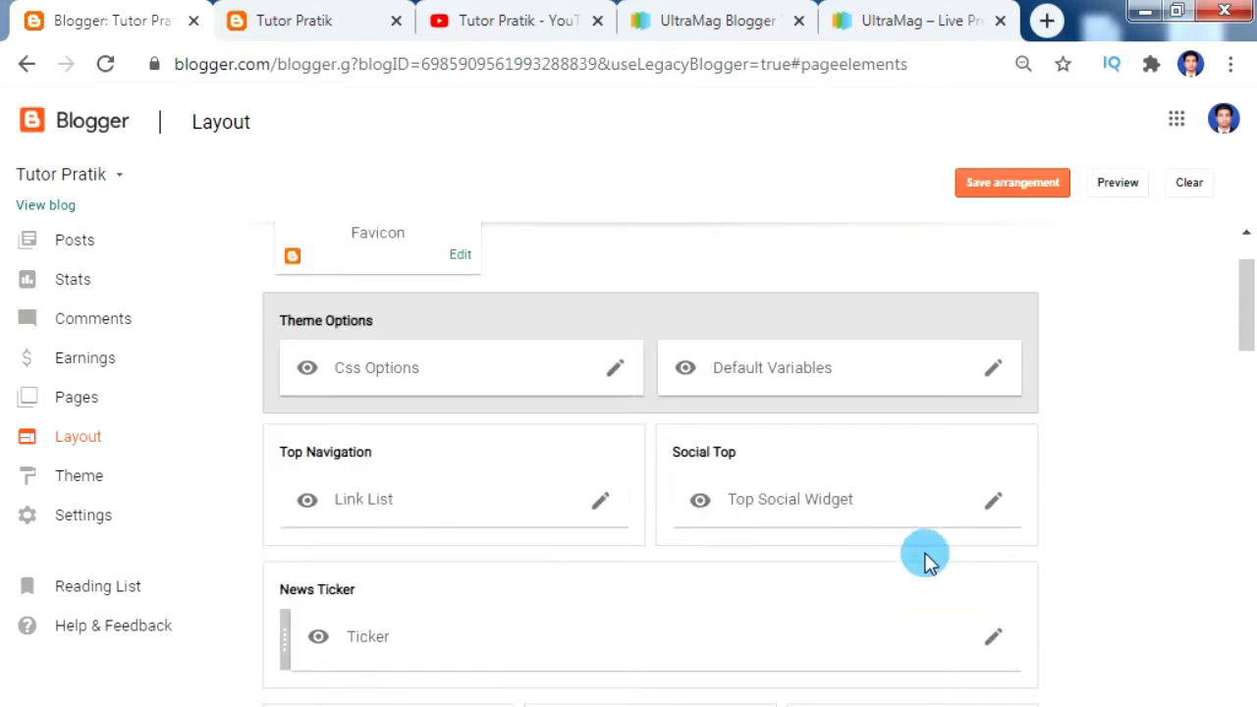
{"action": "scroll", "coordinate": [688, 523], "scroll_direction": "down", "scroll_amount": 2}
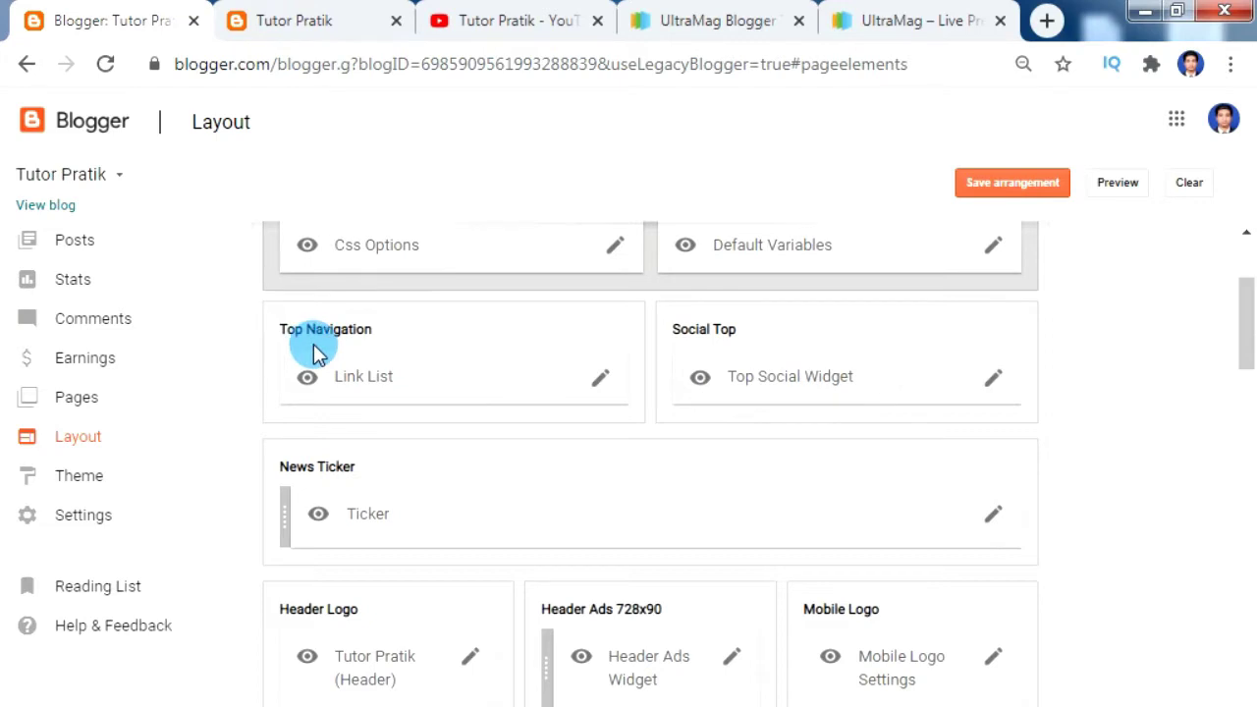
{"action": "left_click", "coordinate": [295, 18]}
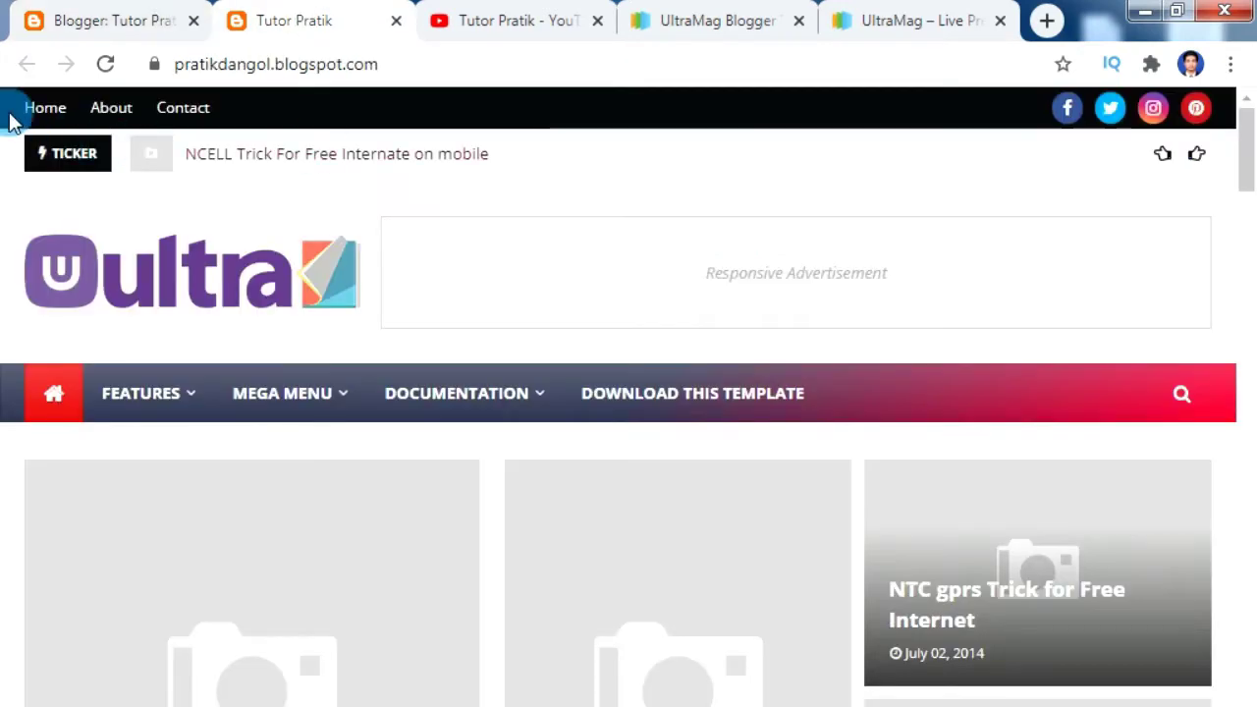
{"action": "left_click", "coordinate": [128, 18]}
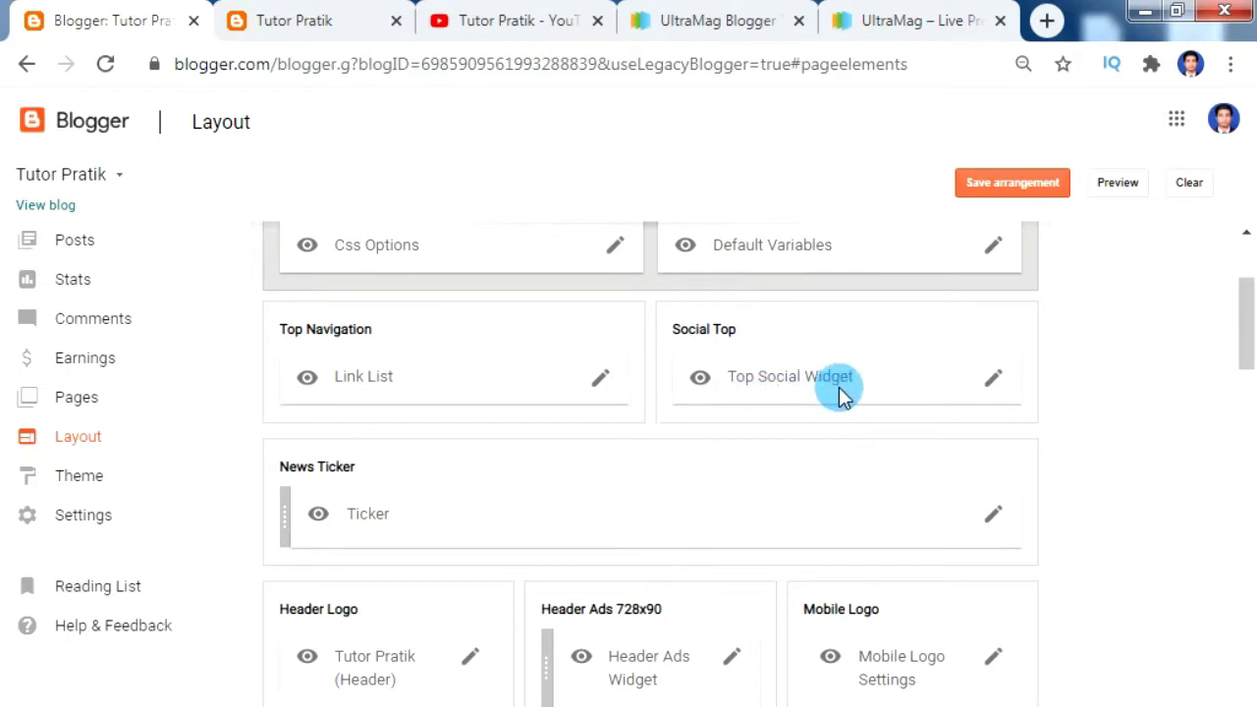
Find the Main Menu / Dropdown / Multi Dropdown / Megamenu section in the layout and compare it with the live blog's navigation bar
{"action": "scroll", "coordinate": [839, 390], "scroll_direction": "down", "scroll_amount": 3}
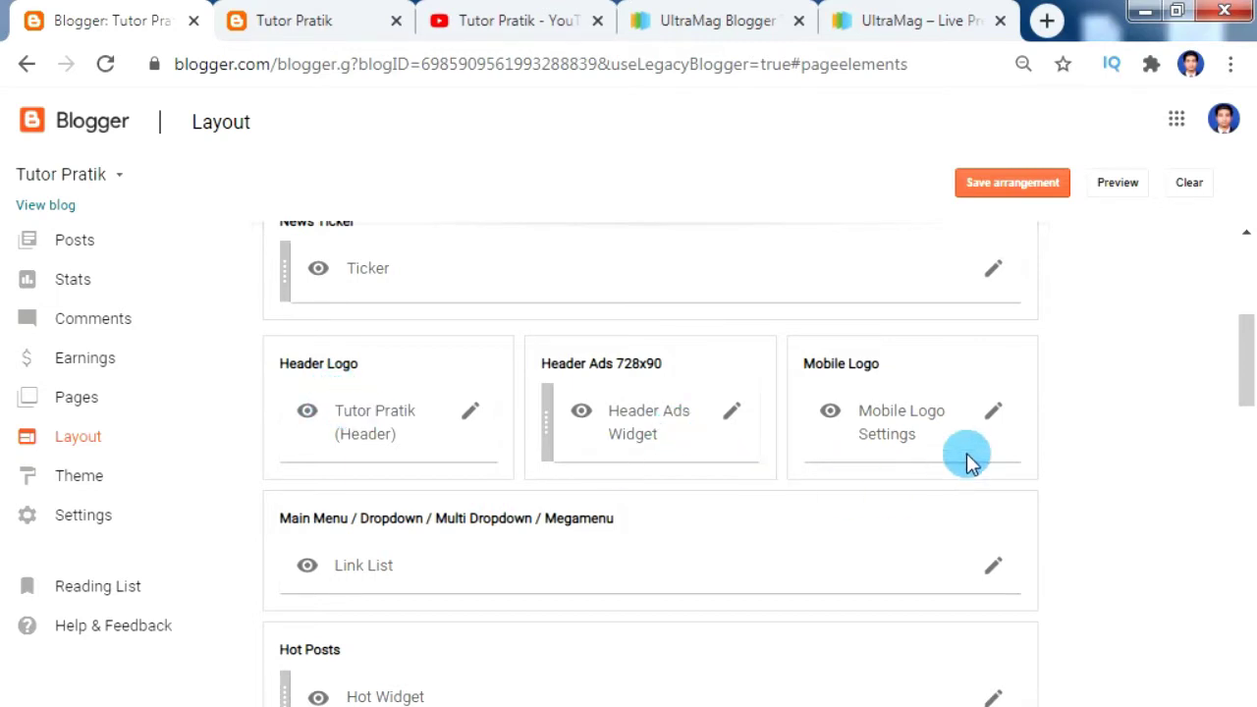
{"action": "scroll", "coordinate": [842, 429], "scroll_direction": "down", "scroll_amount": 1}
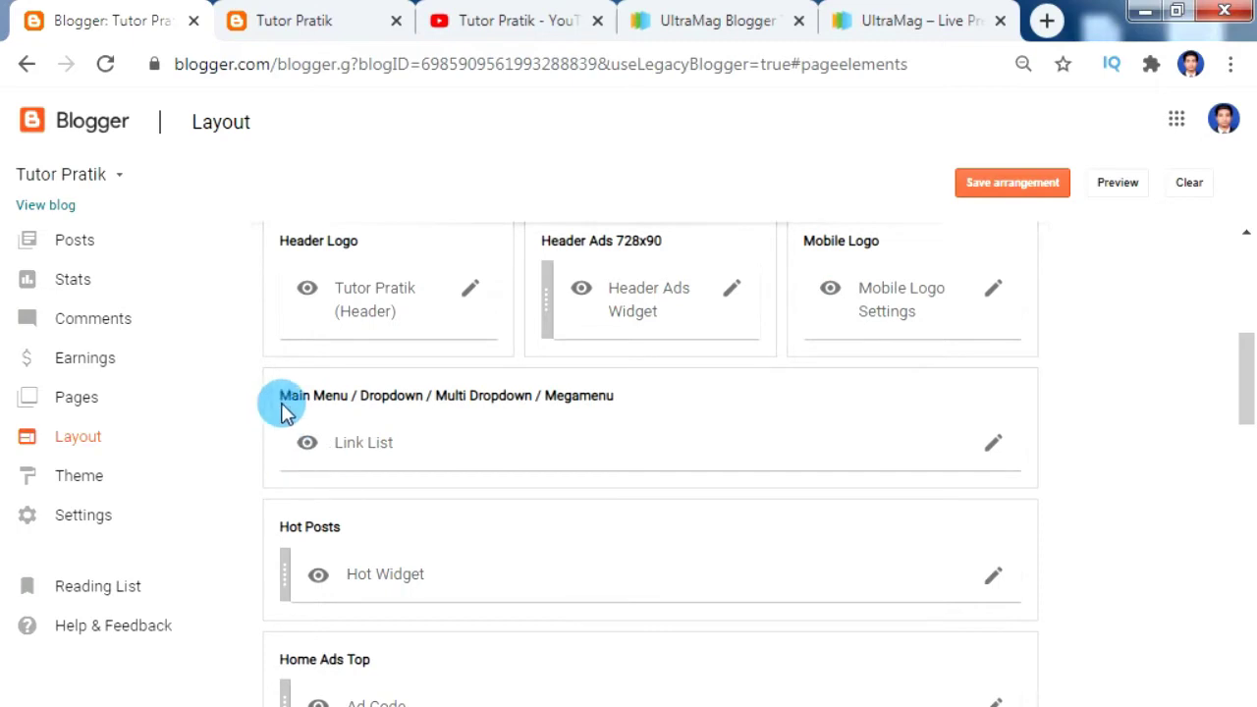
{"action": "scroll", "coordinate": [407, 402], "scroll_direction": "down", "scroll_amount": 1}
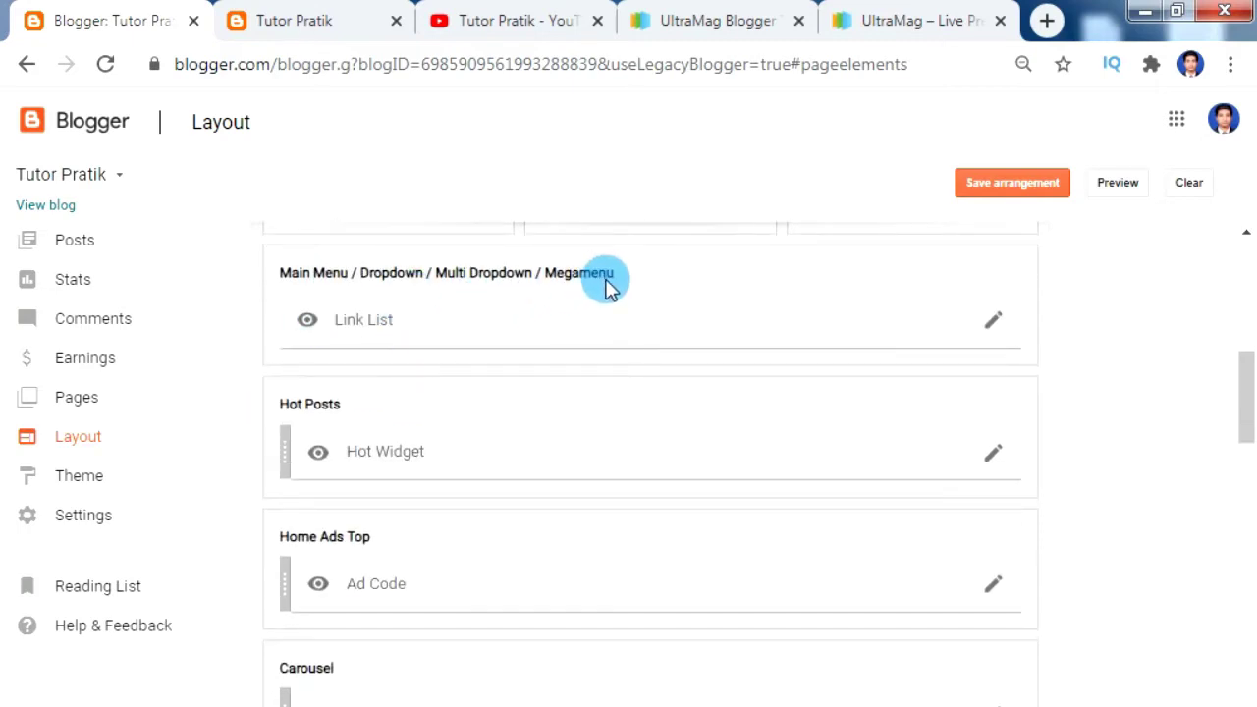
{"action": "scroll", "coordinate": [606, 285], "scroll_direction": "up", "scroll_amount": 1}
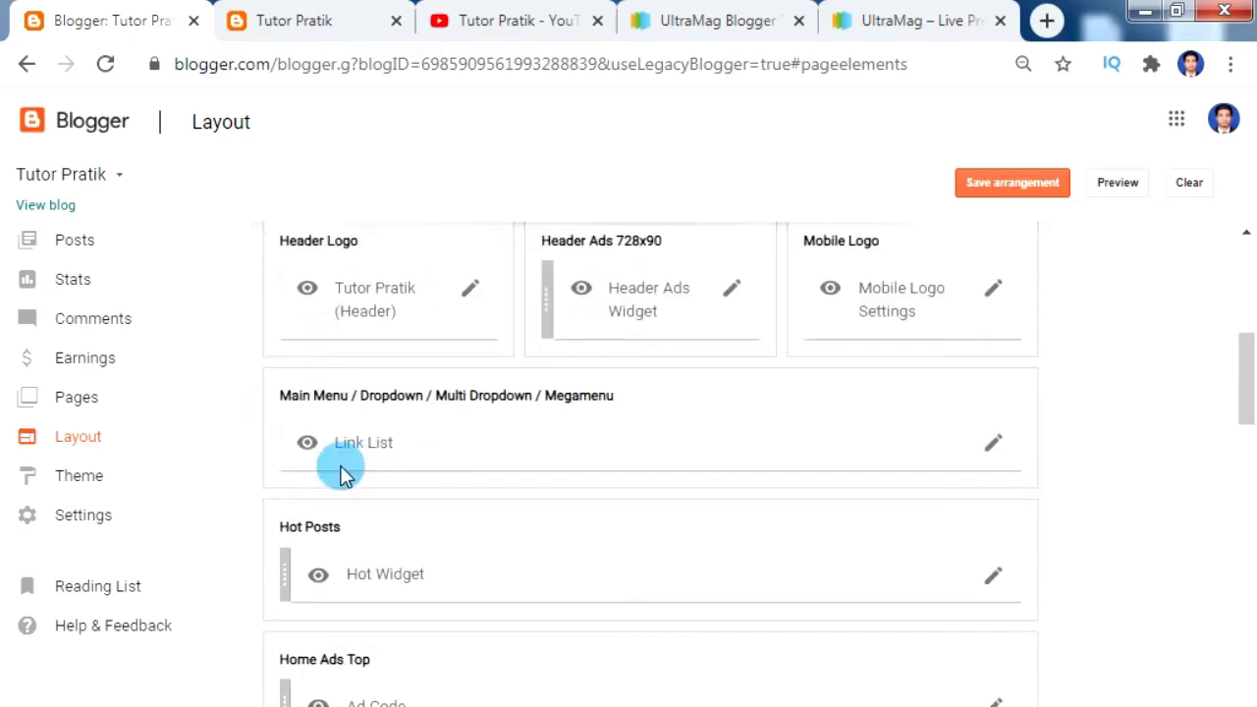
{"action": "left_click", "coordinate": [331, 12]}
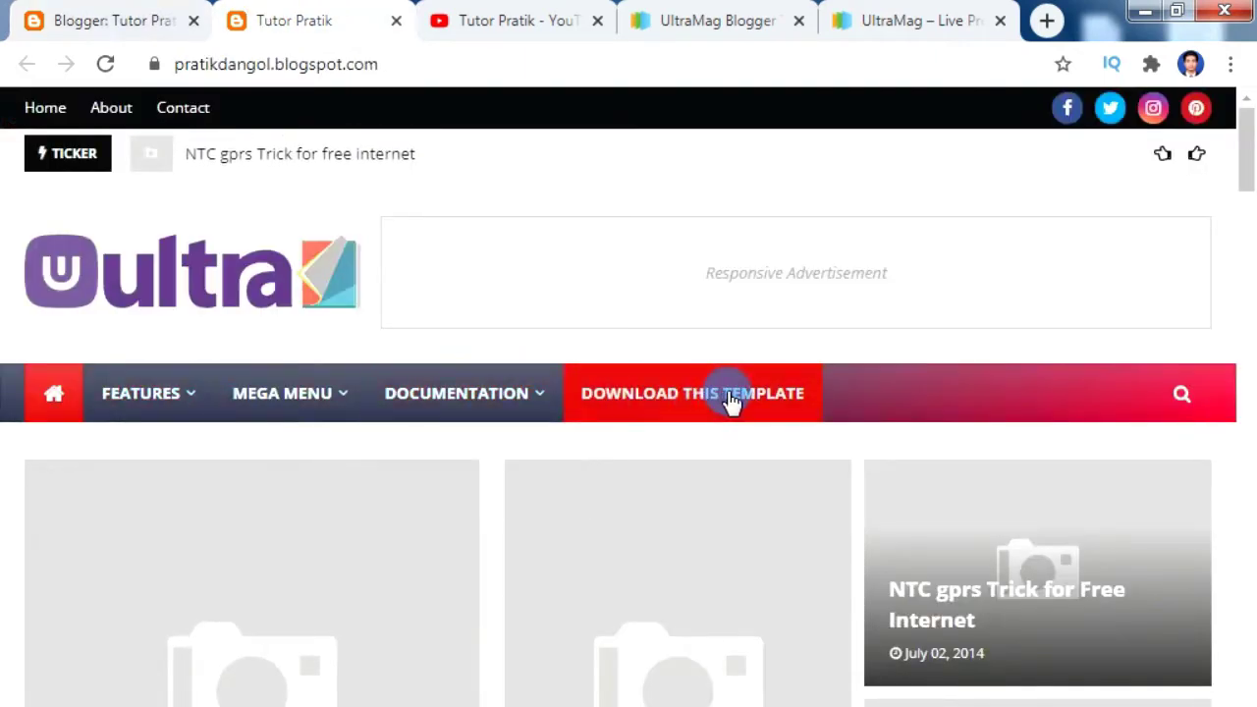
{"action": "left_click", "coordinate": [84, 19]}
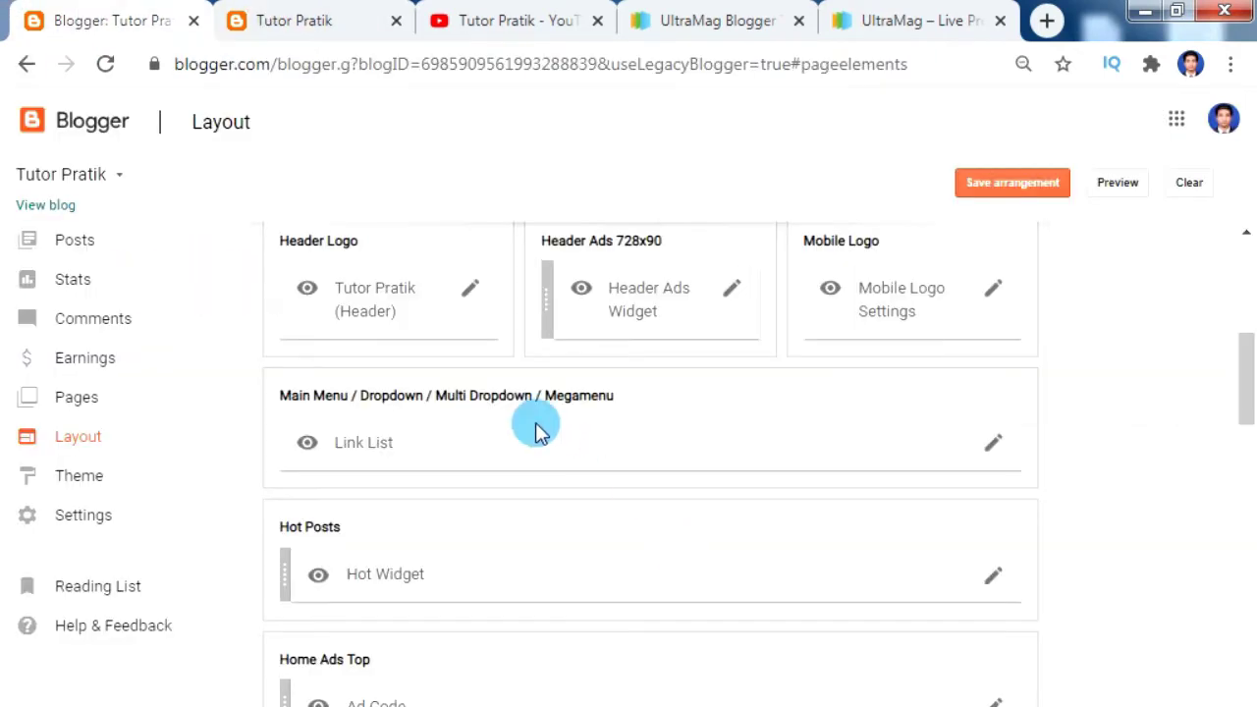
Delete all the default links from the main menu's Link List, save it, and check the navigation bar on the live blog
{"action": "left_click", "coordinate": [993, 445]}
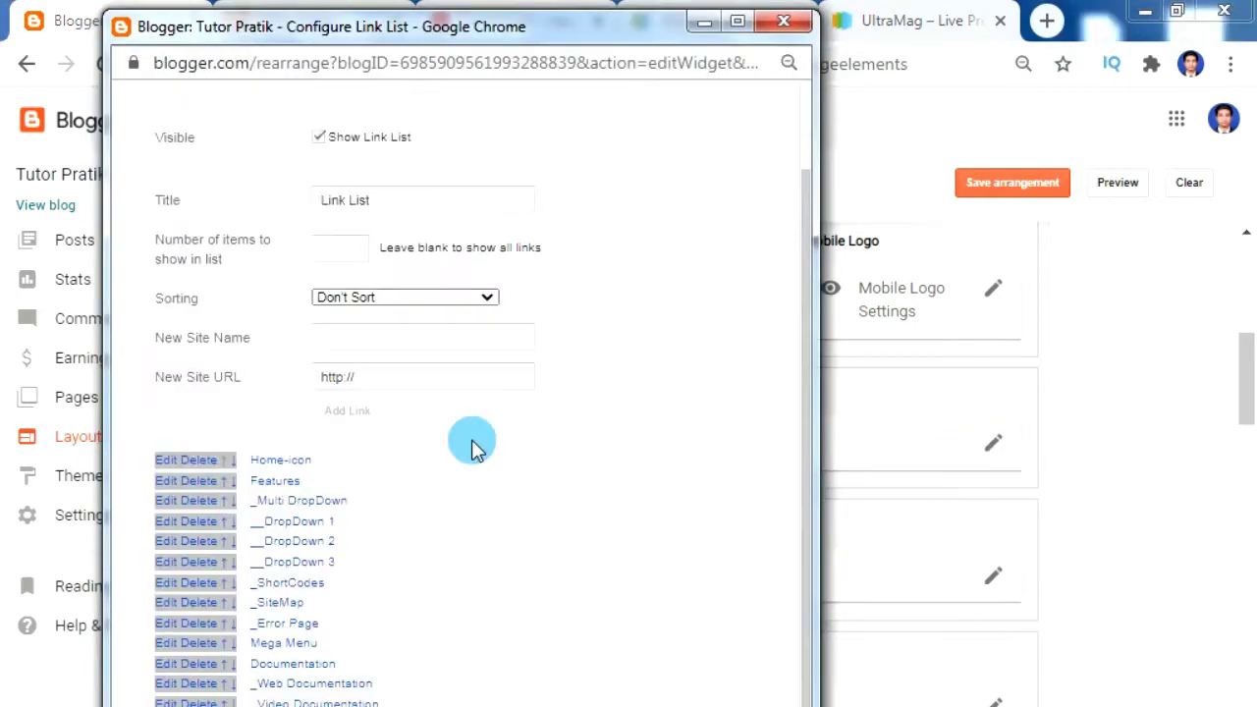
{"action": "left_click", "coordinate": [197, 462]}
{"action": "left_click", "coordinate": [206, 556]}
{"action": "left_click", "coordinate": [202, 560]}
{"action": "left_click", "coordinate": [202, 560]}
{"action": "left_click", "coordinate": [202, 560]}
{"action": "left_click", "coordinate": [202, 561]}
{"action": "left_click", "coordinate": [202, 560]}
{"action": "left_click", "coordinate": [202, 560]}
{"action": "left_click", "coordinate": [202, 560]}
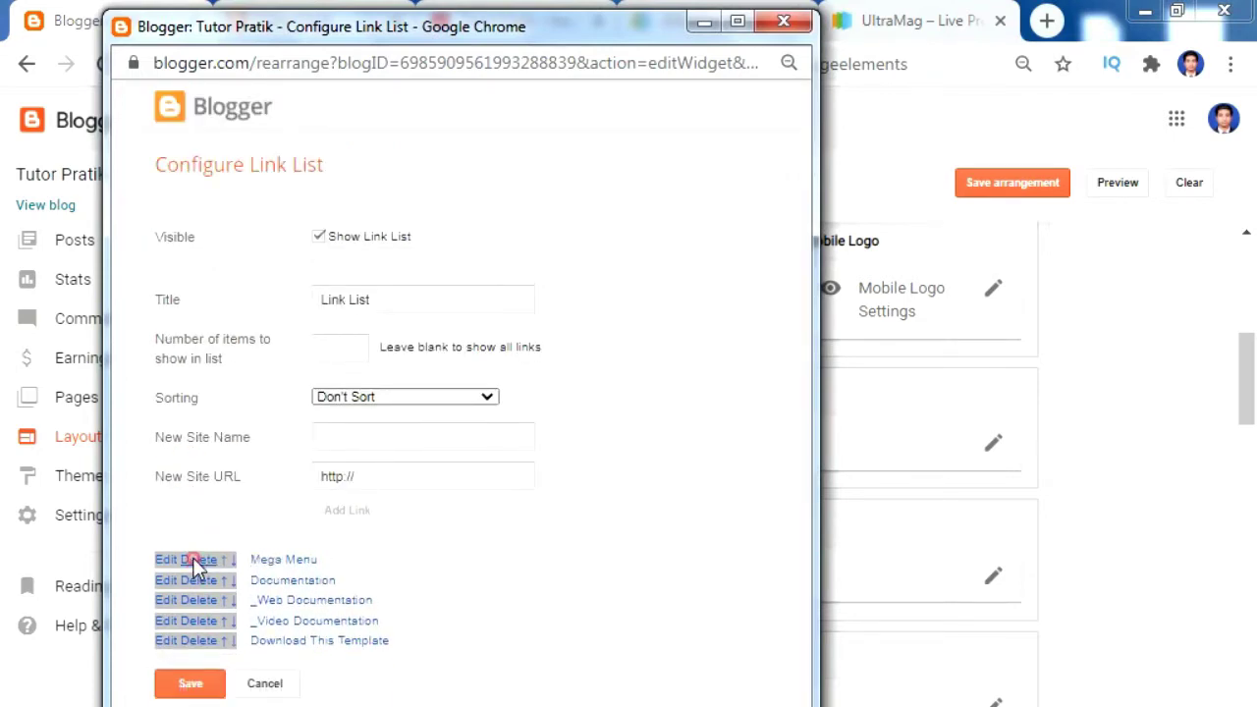
{"action": "left_click", "coordinate": [202, 560]}
{"action": "left_click", "coordinate": [202, 560]}
{"action": "left_click", "coordinate": [202, 560]}
{"action": "left_click", "coordinate": [203, 560]}
{"action": "left_click", "coordinate": [201, 561]}
{"action": "left_click", "coordinate": [199, 566]}
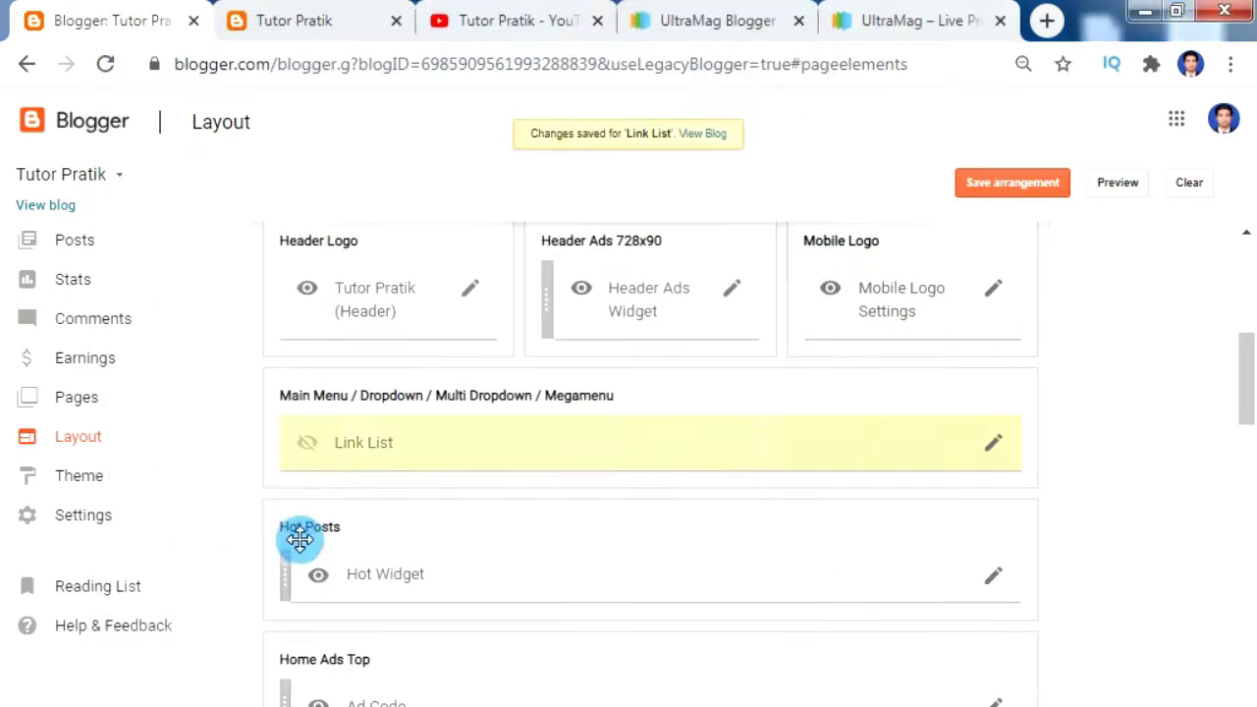
{"action": "left_click", "coordinate": [295, 21]}
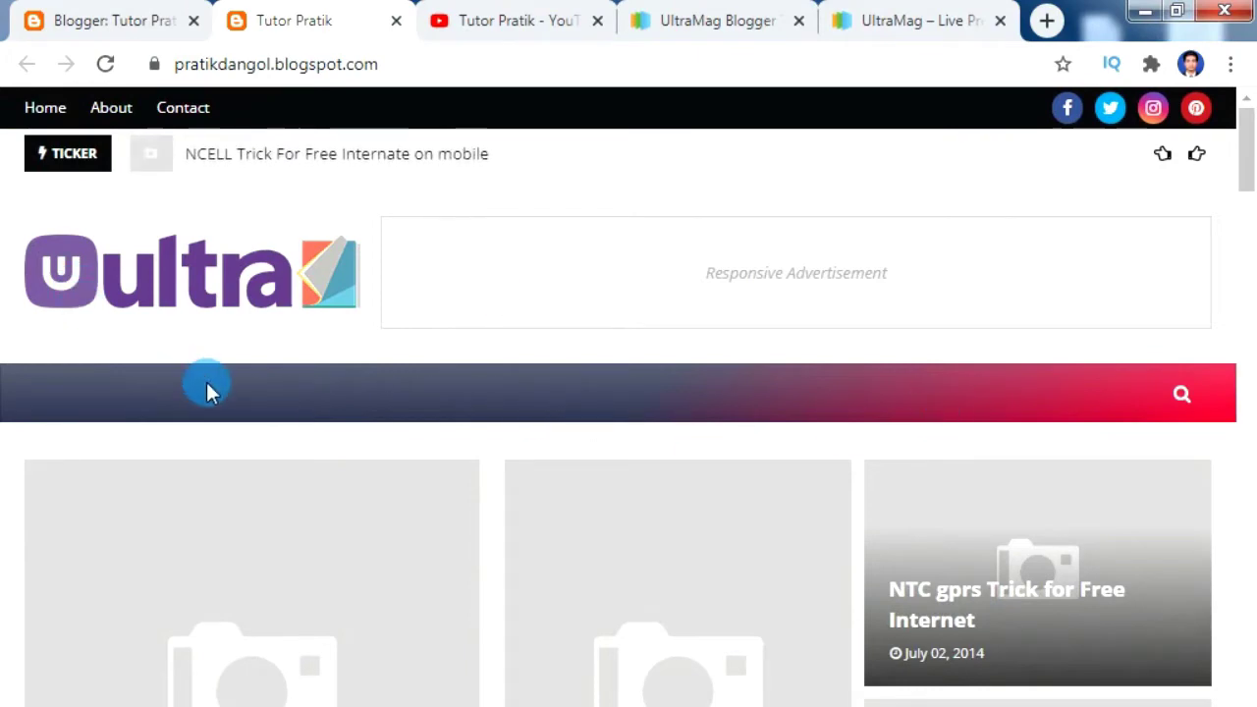
Add a link named Films with the URL # to the main menu's Link List
{"action": "left_click", "coordinate": [94, 19]}
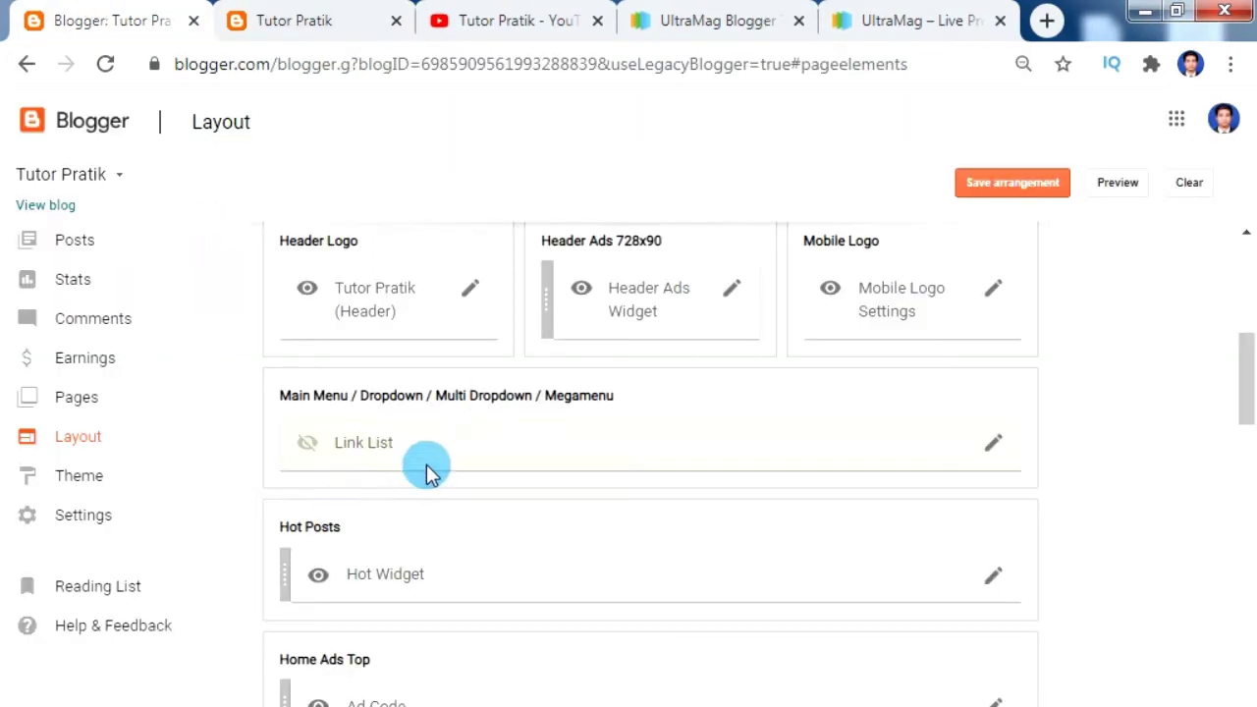
{"action": "left_click", "coordinate": [994, 444]}
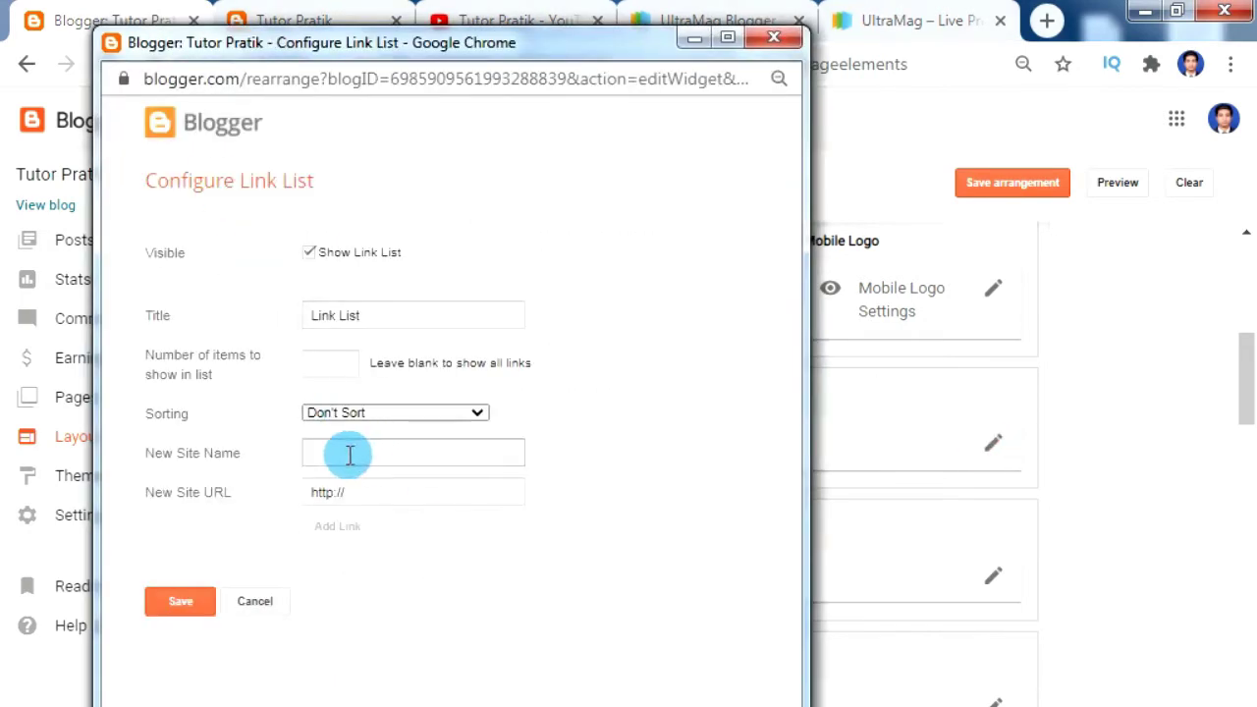
{"action": "left_click", "coordinate": [375, 456]}
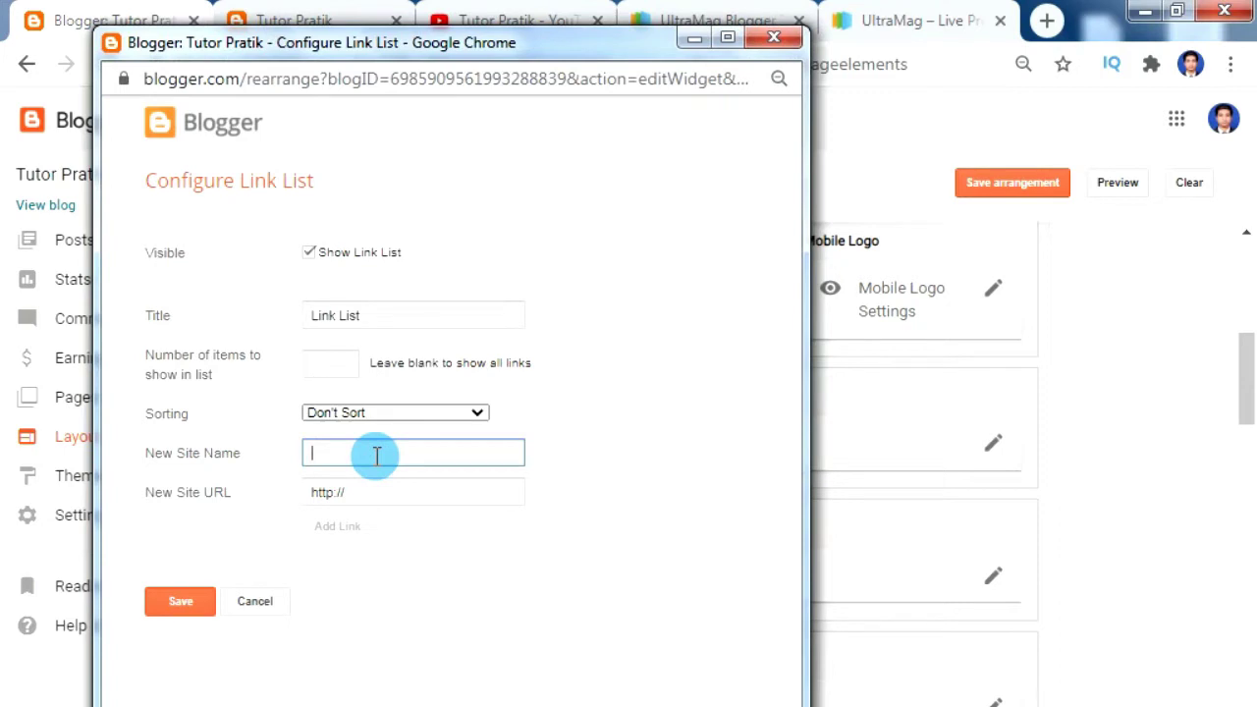
{"action": "key", "text": "Tab"}
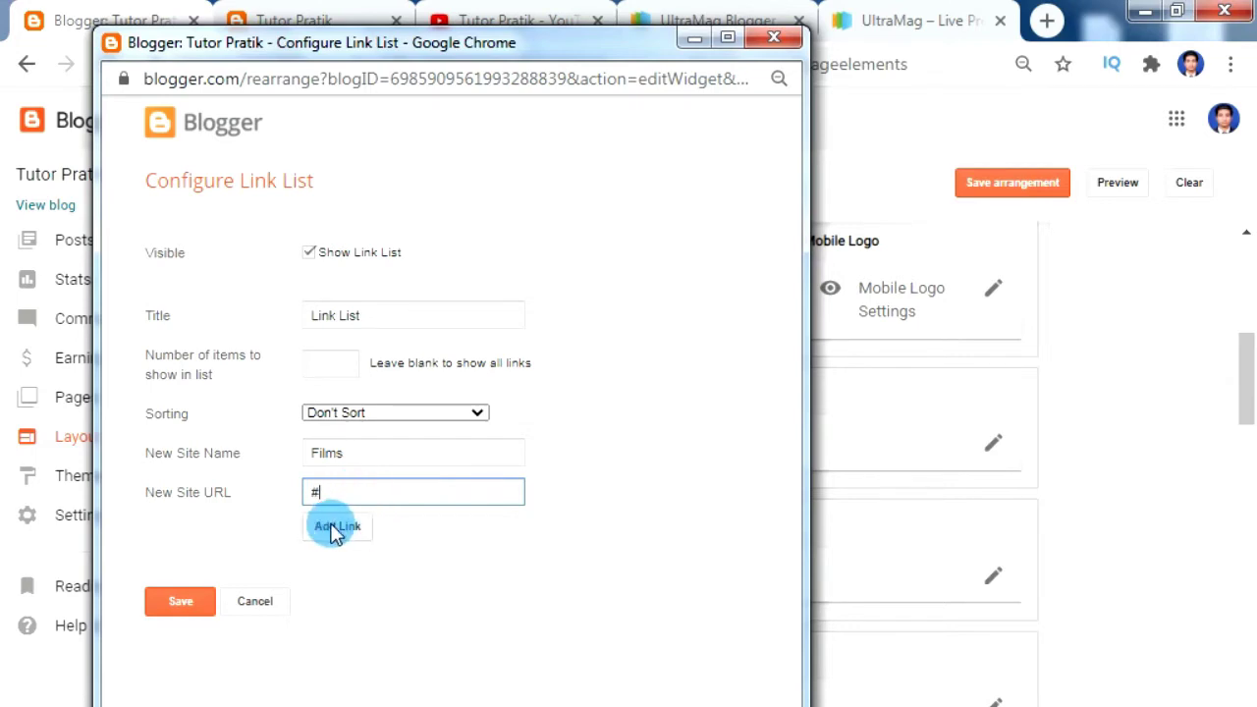
{"action": "left_click", "coordinate": [344, 531]}
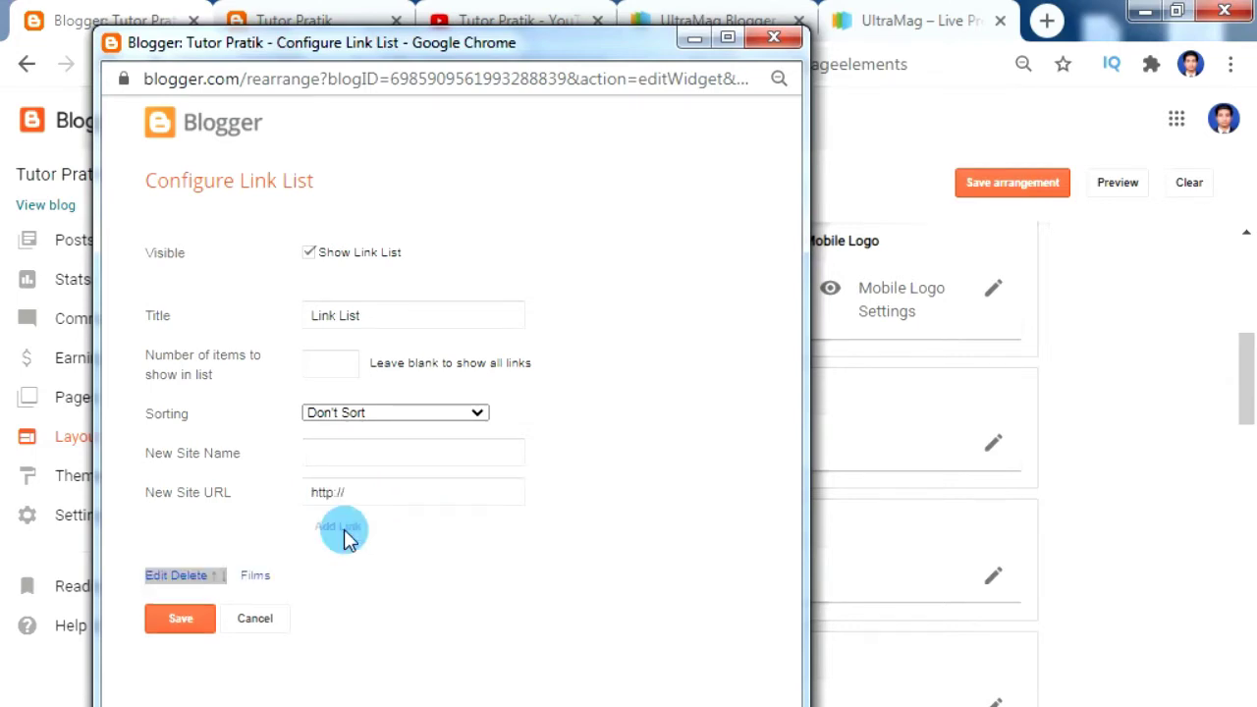
Add a link named Music with the URL # to the Link List
{"action": "left_click", "coordinate": [357, 455]}
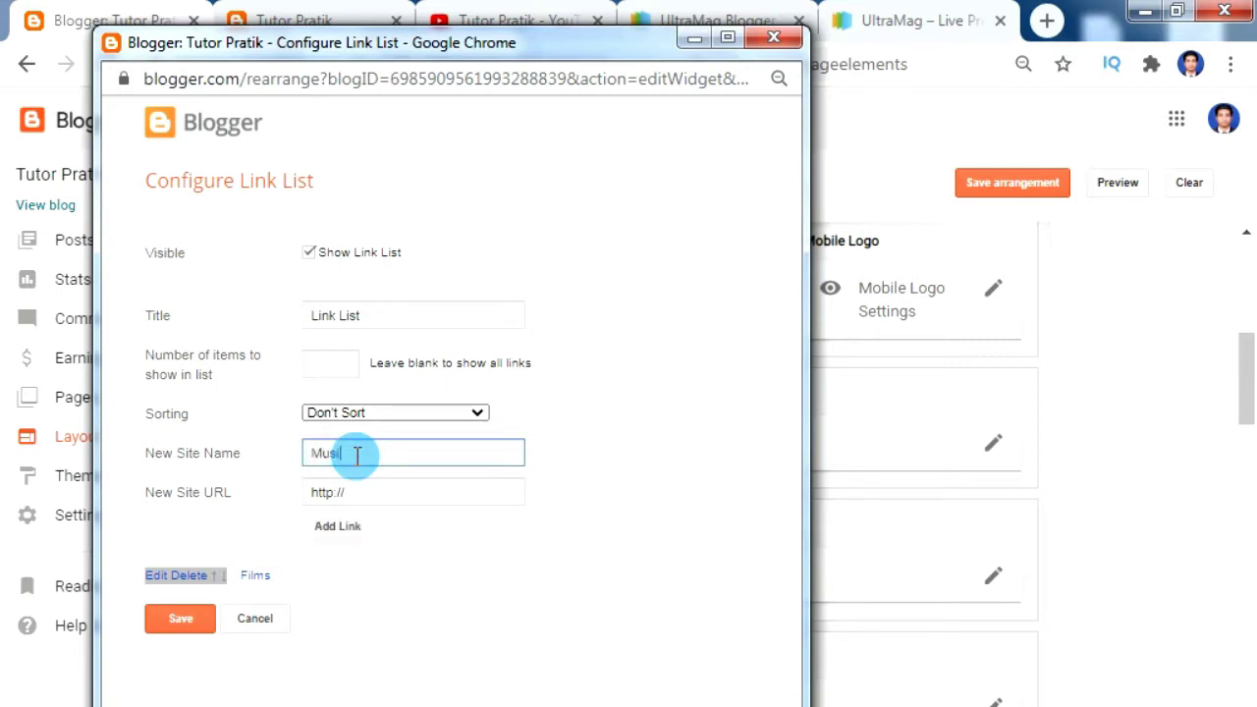
{"action": "left_click", "coordinate": [367, 491]}
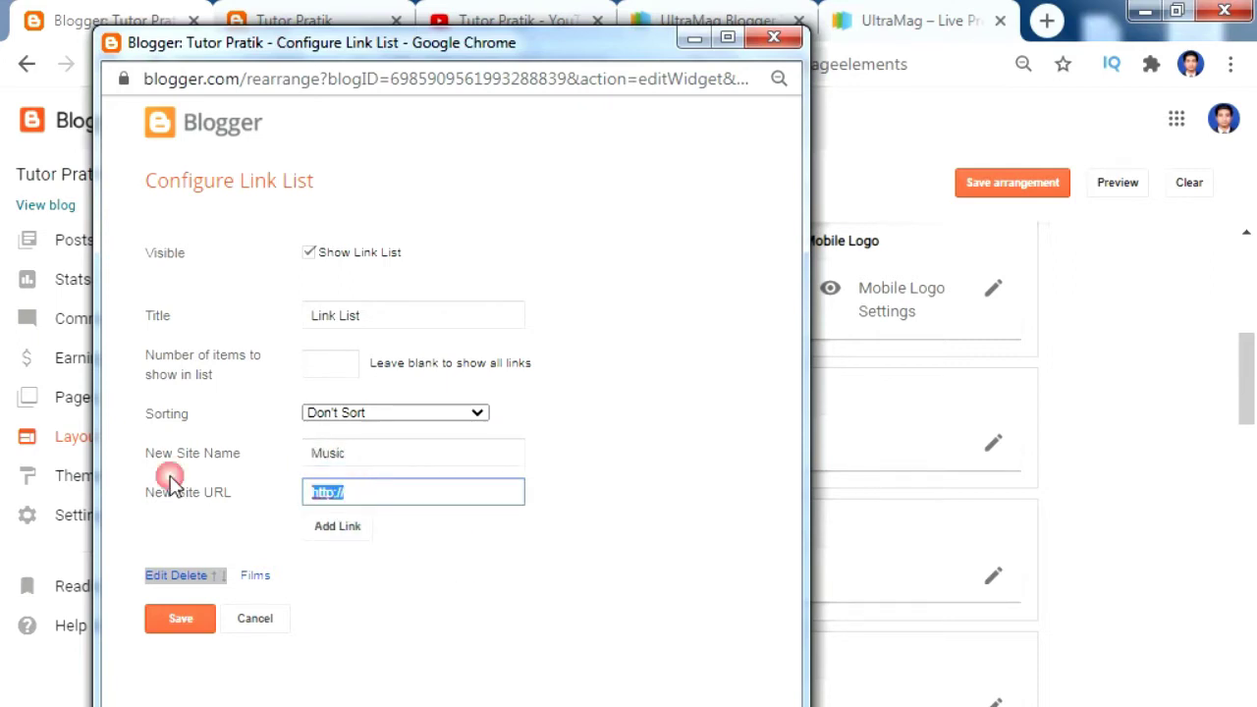
{"action": "type", "text": "#"}
{"action": "key", "text": "Return"}
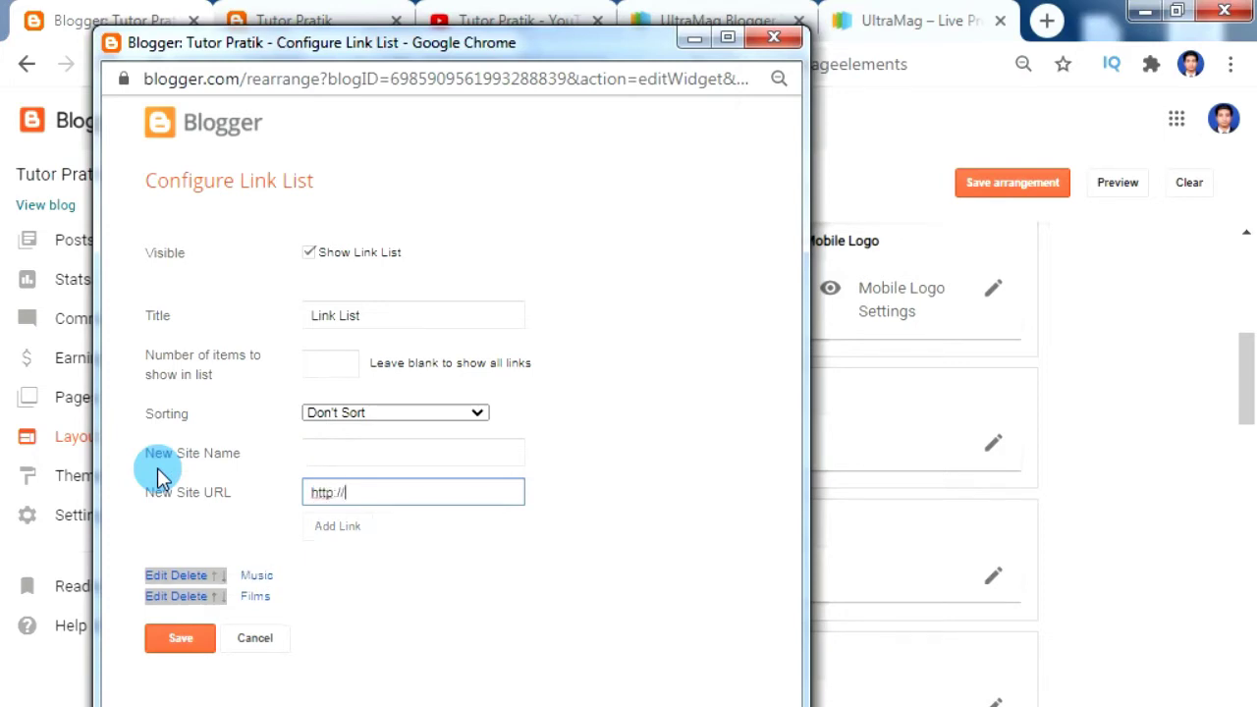
Add a link named Books with the URL #, save the Link List, and view the menu on the live blog
{"action": "left_click", "coordinate": [359, 459]}
{"action": "type", "text": "Books"}
{"action": "key", "text": "Tab"}
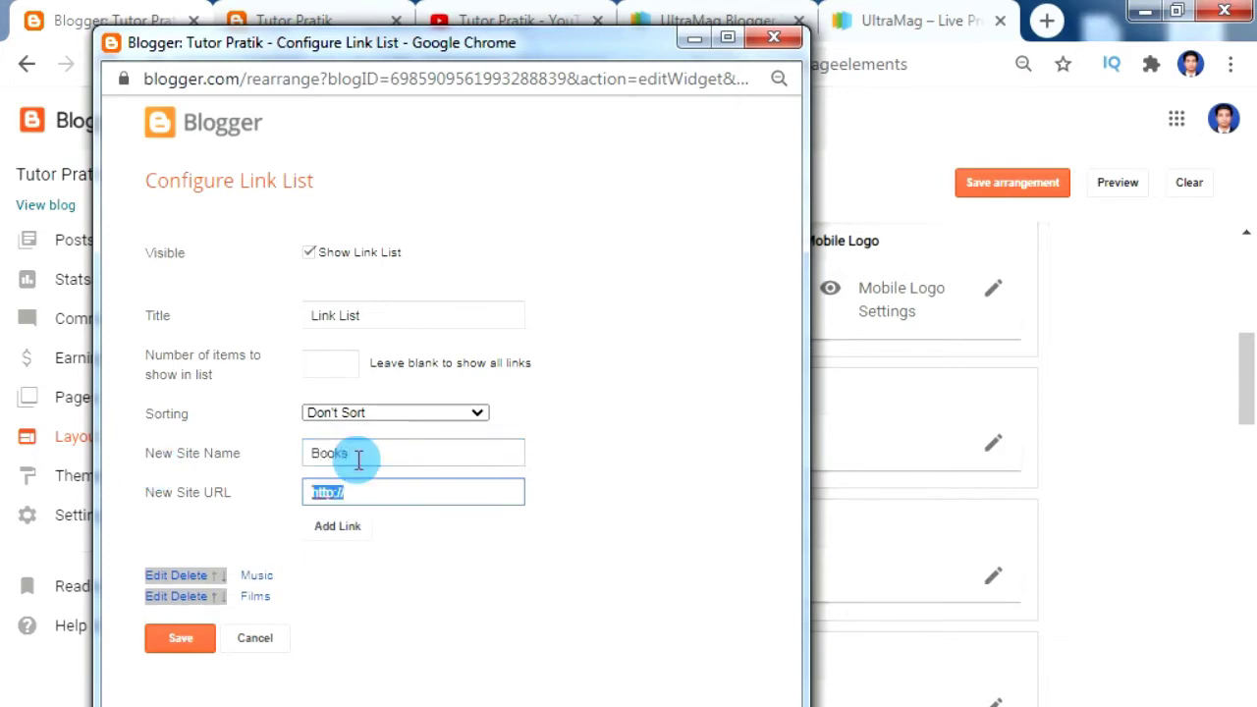
{"action": "type", "text": "#"}
{"action": "key", "text": "Return"}
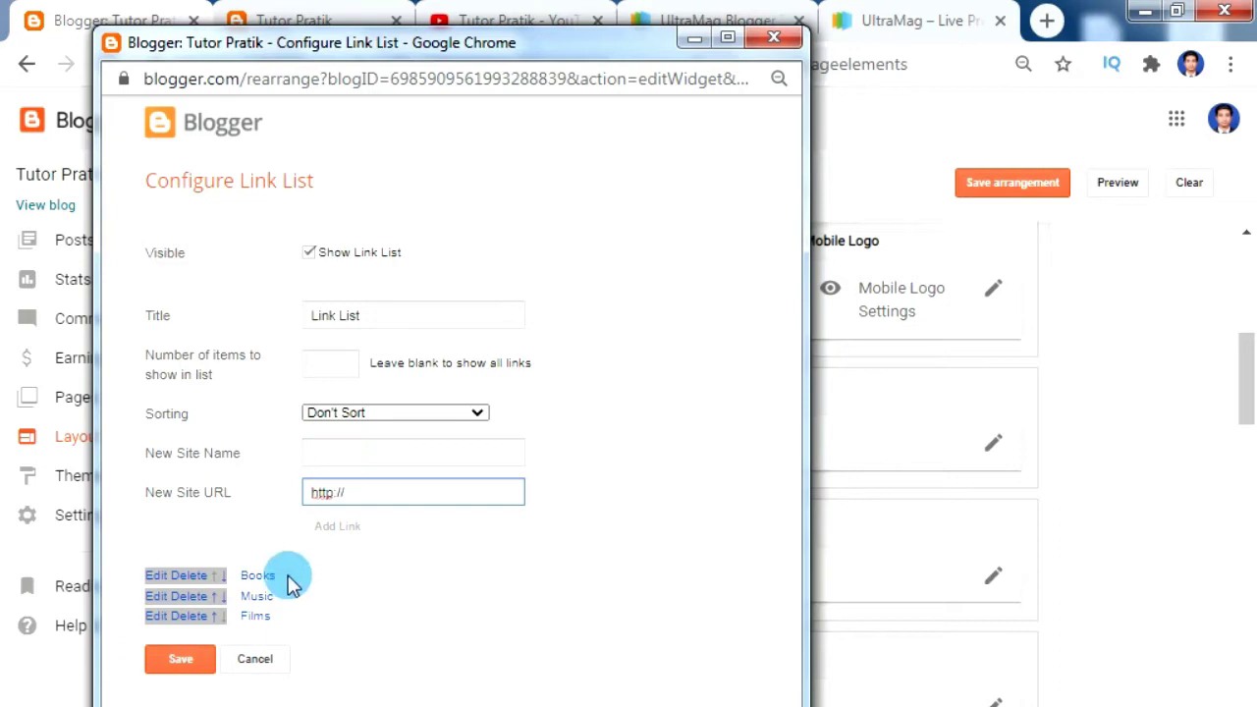
{"action": "left_click", "coordinate": [176, 668]}
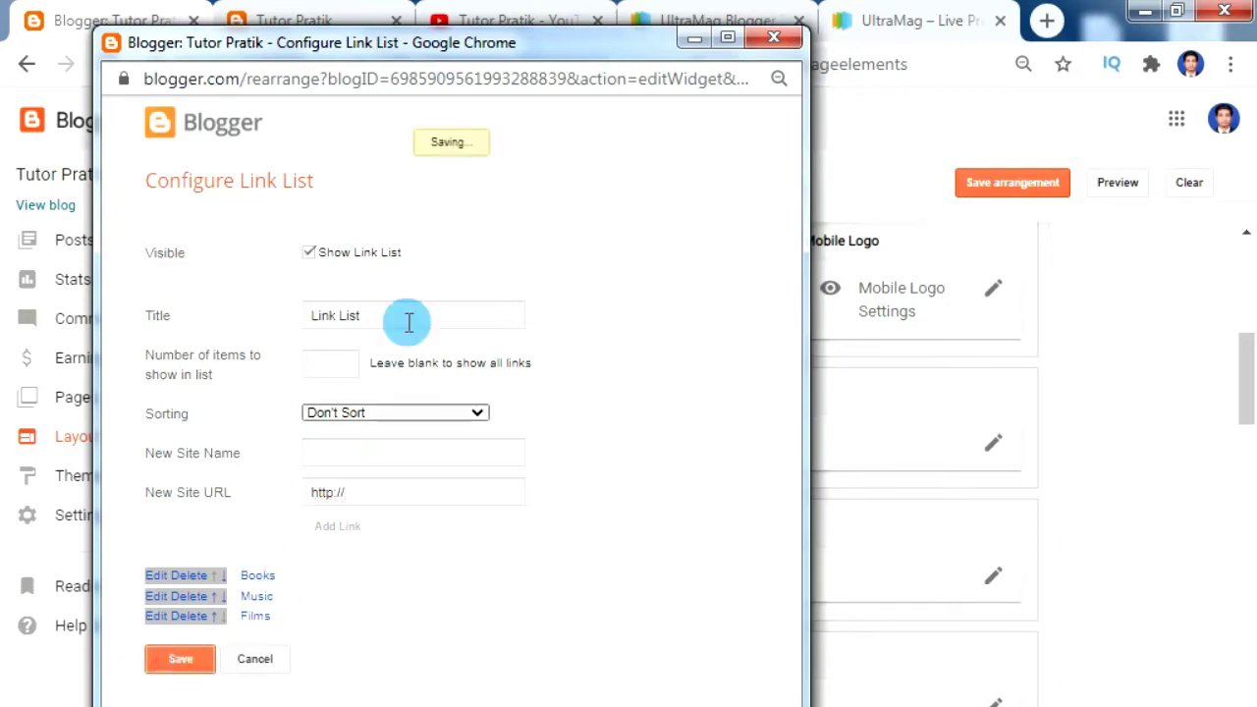
{"action": "left_click", "coordinate": [368, 21]}
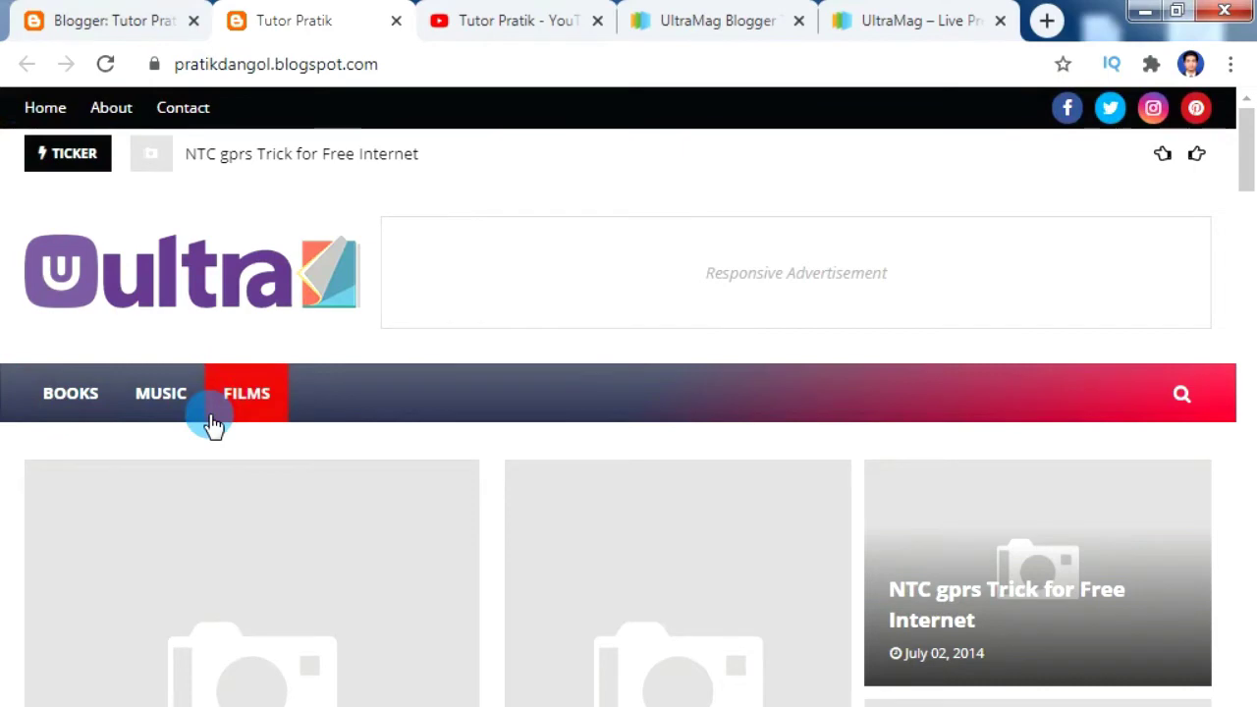
Reorder the main menu links to Films, Music, Books, save the Link List, and return to the live blog
{"action": "left_click", "coordinate": [61, 15]}
{"action": "left_click", "coordinate": [993, 443]}
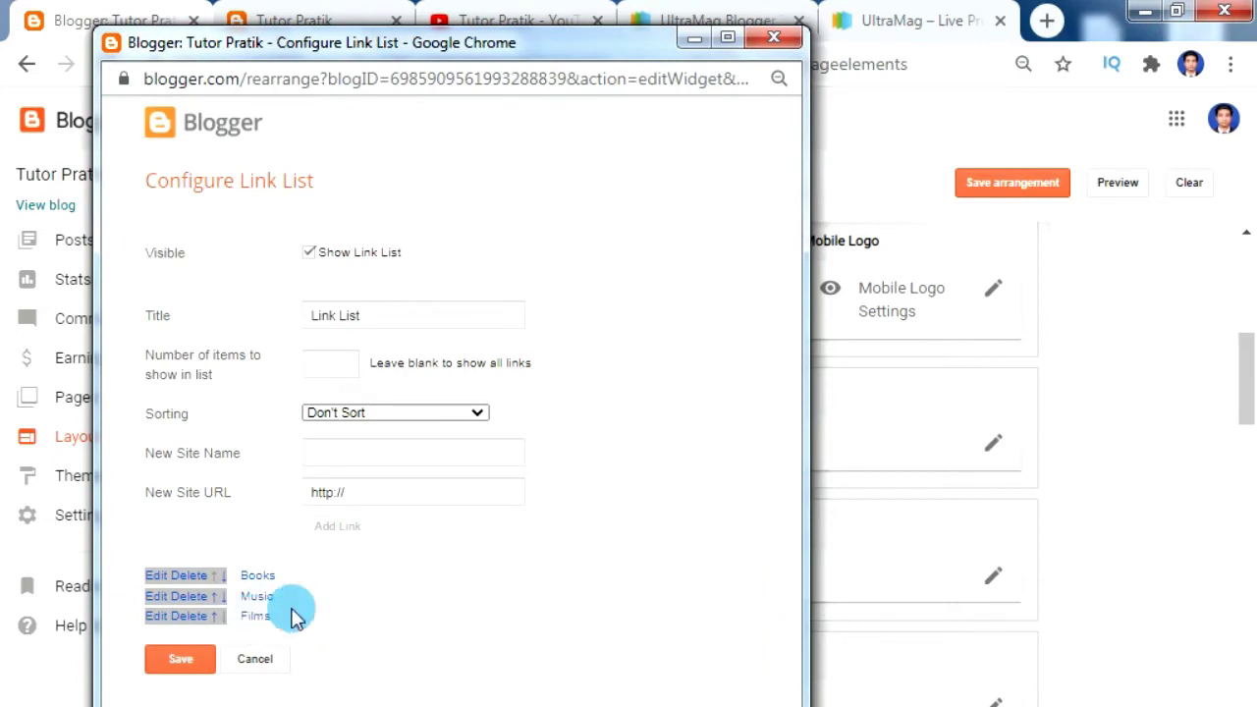
{"action": "left_click", "coordinate": [214, 615]}
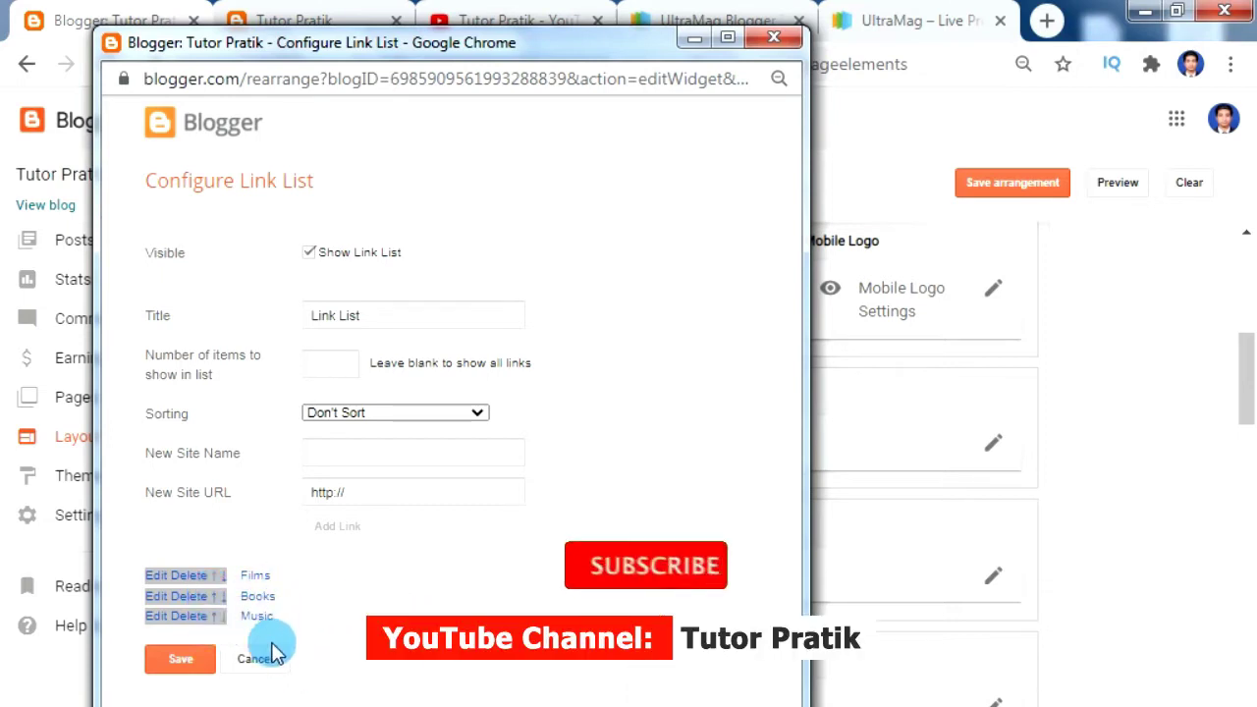
{"action": "left_click", "coordinate": [223, 599]}
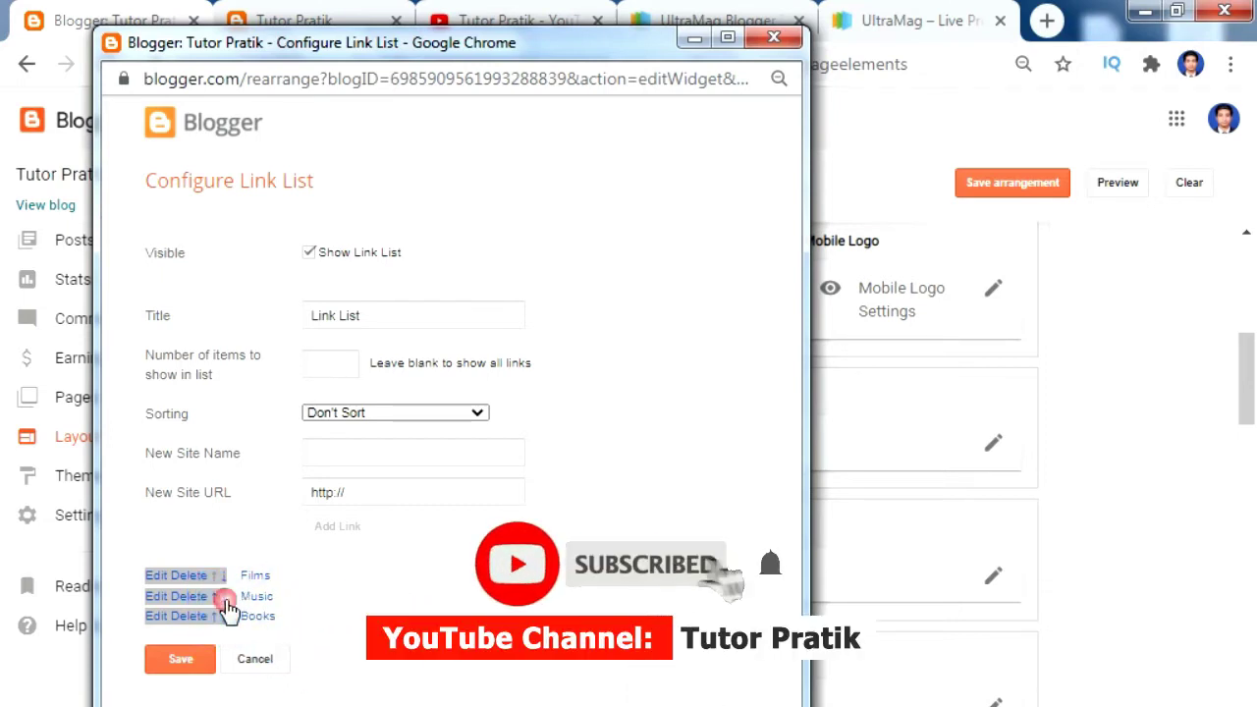
{"action": "left_click", "coordinate": [177, 660]}
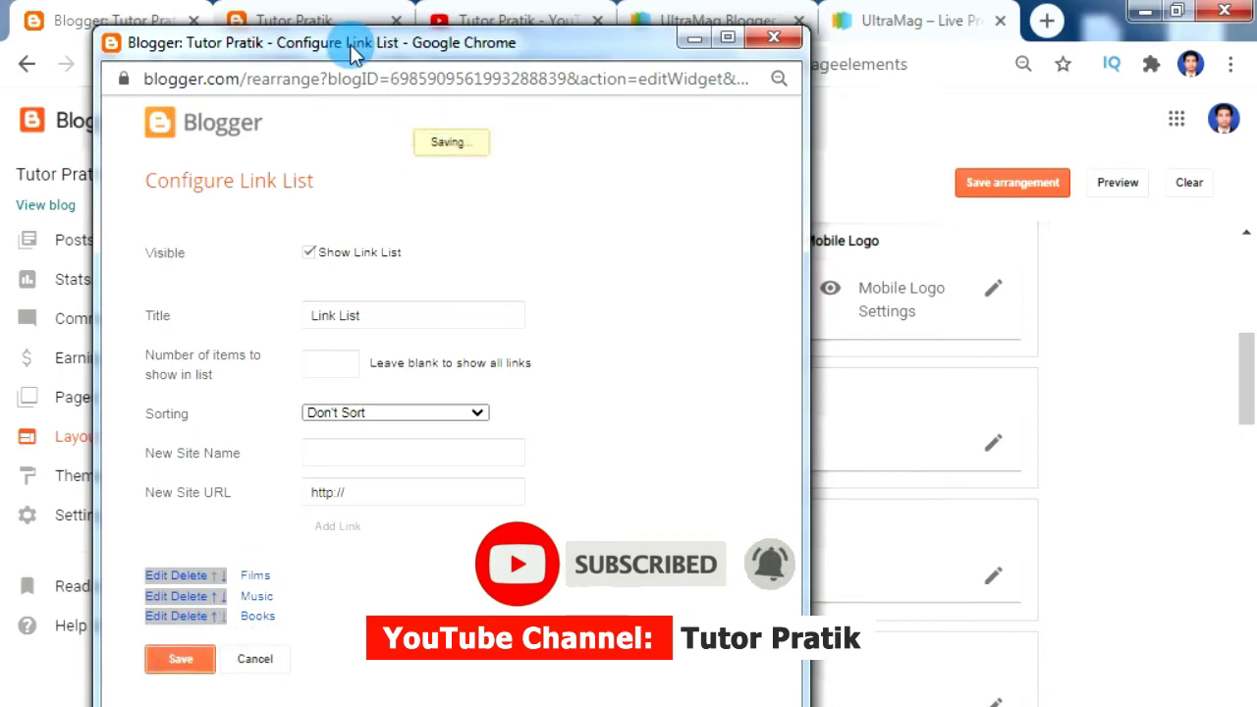
{"action": "left_click", "coordinate": [304, 17]}
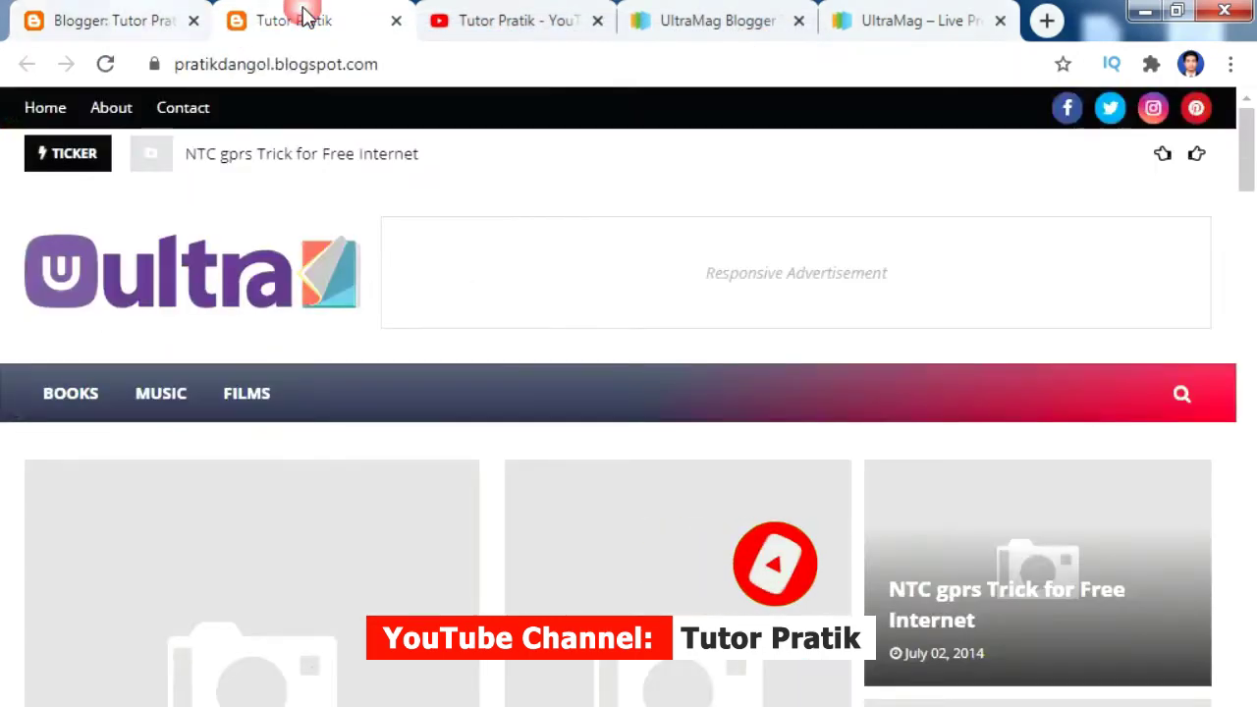
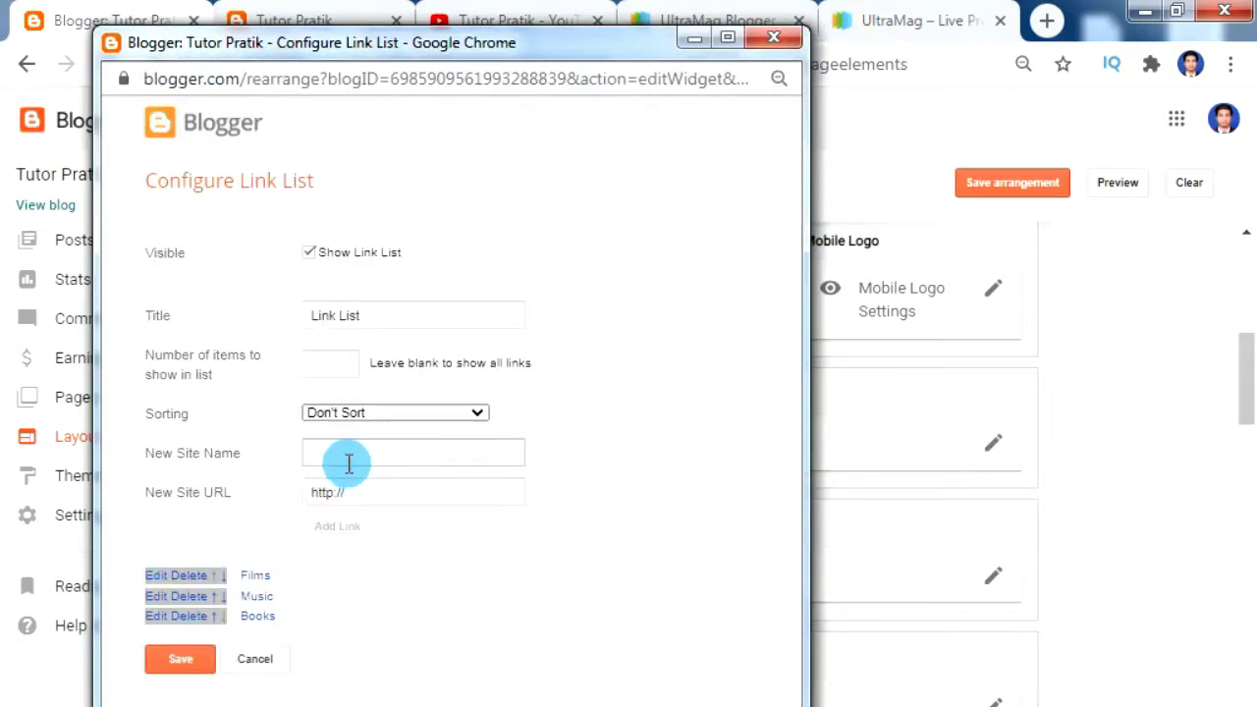
Add a link named _Hollywood with the URL # to the main menu's Link List
{"action": "left_click", "coordinate": [331, 458]}
{"action": "left_click", "coordinate": [387, 453]}
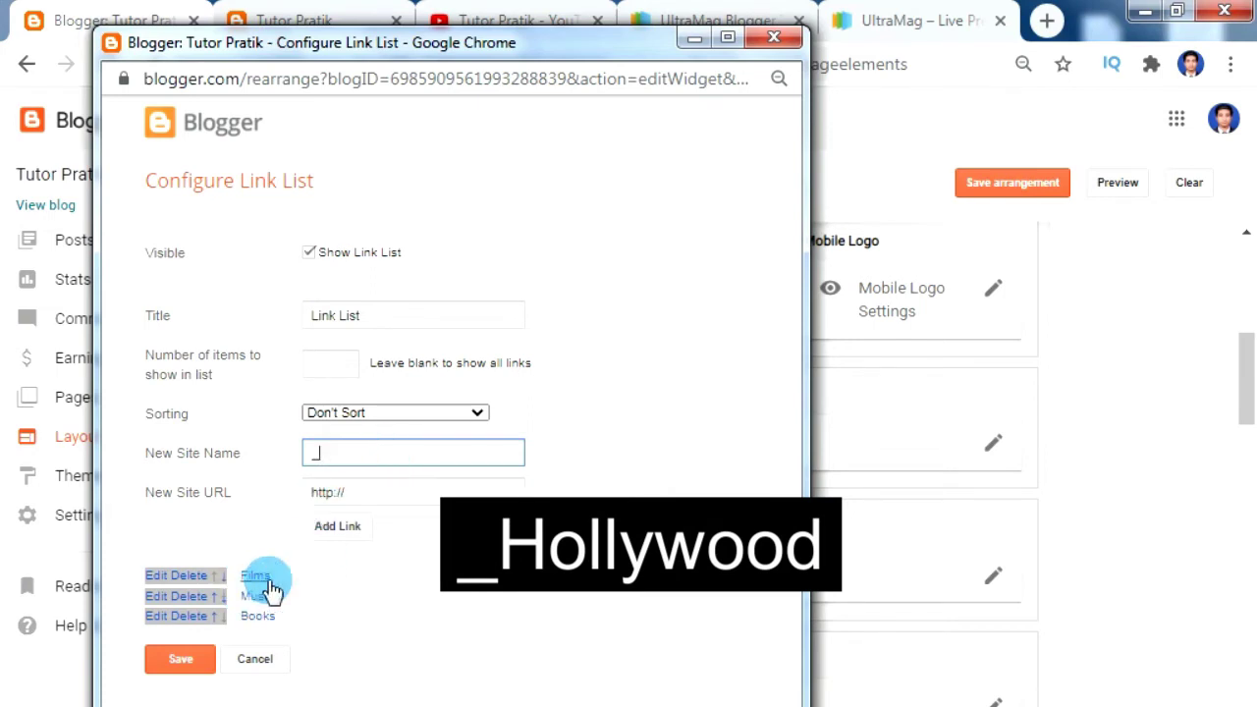
{"action": "type", "text": "Hollywood"}
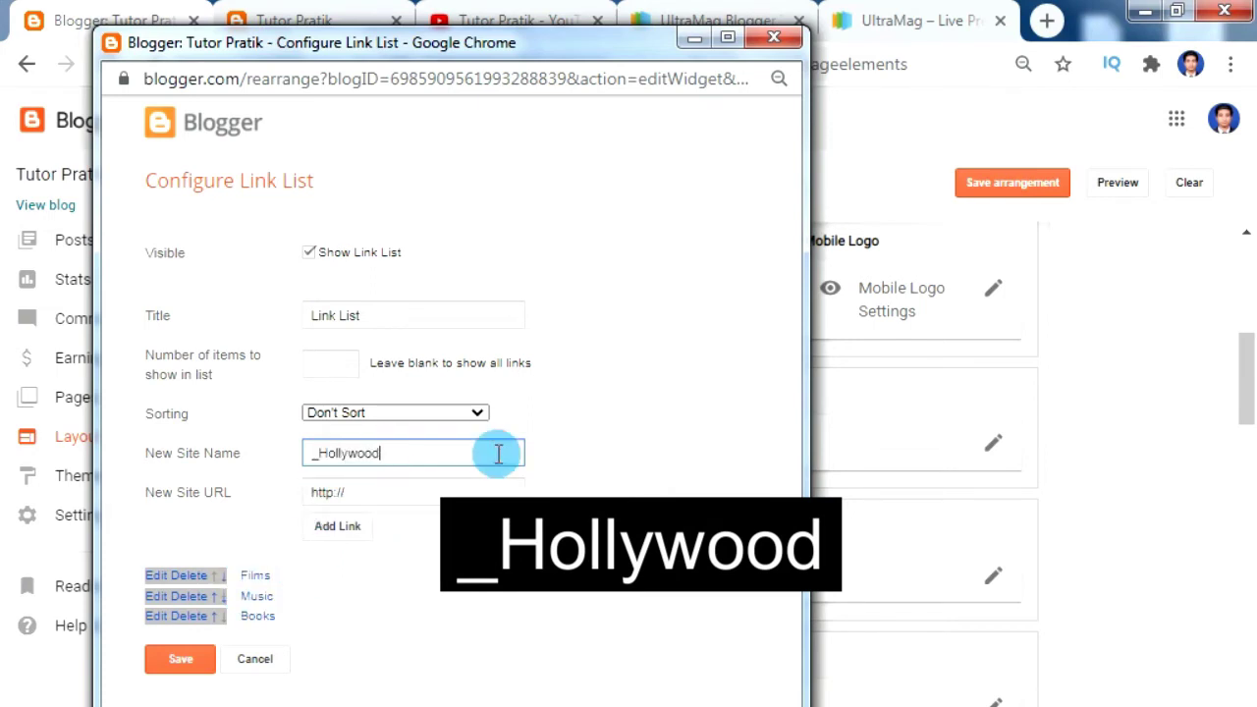
{"action": "key", "text": "Tab"}
{"action": "type", "text": "#"}
{"action": "key", "text": "Return"}
Add a link named _Bollywood with the URL # to the Link List
{"action": "left_click", "coordinate": [363, 464]}
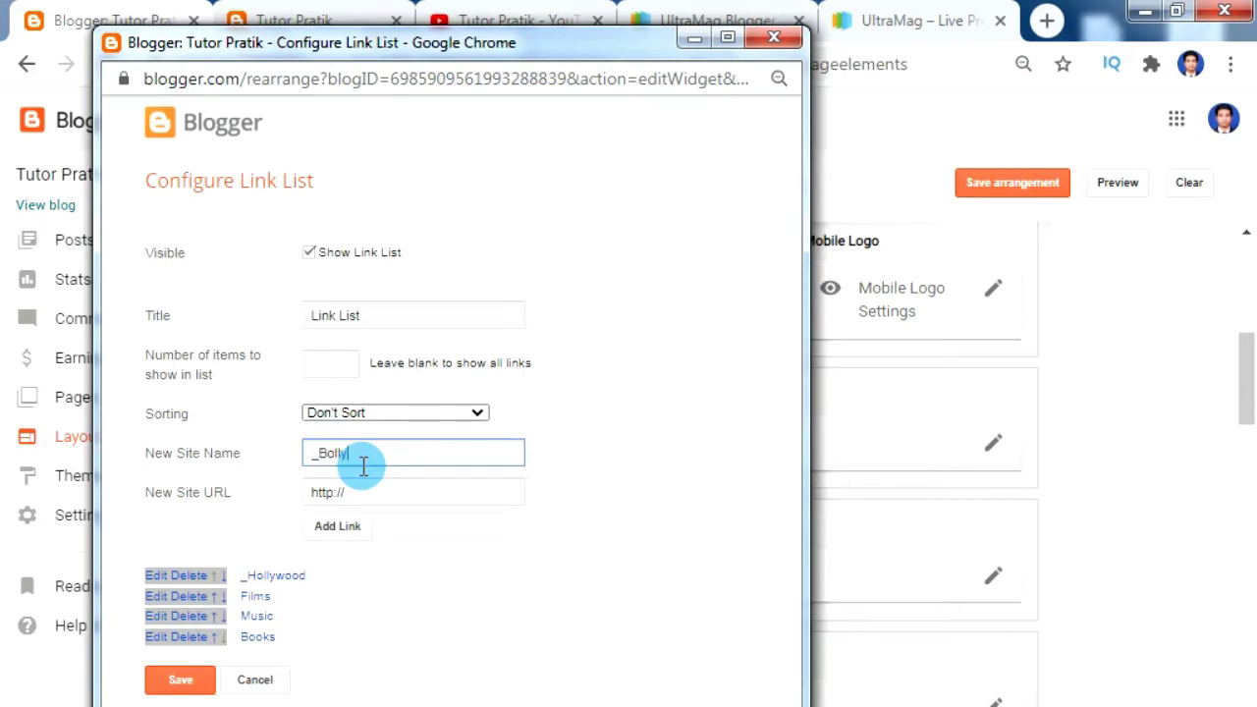
{"action": "type", "text": "_Bollywood"}
{"action": "key", "text": "Tab"}
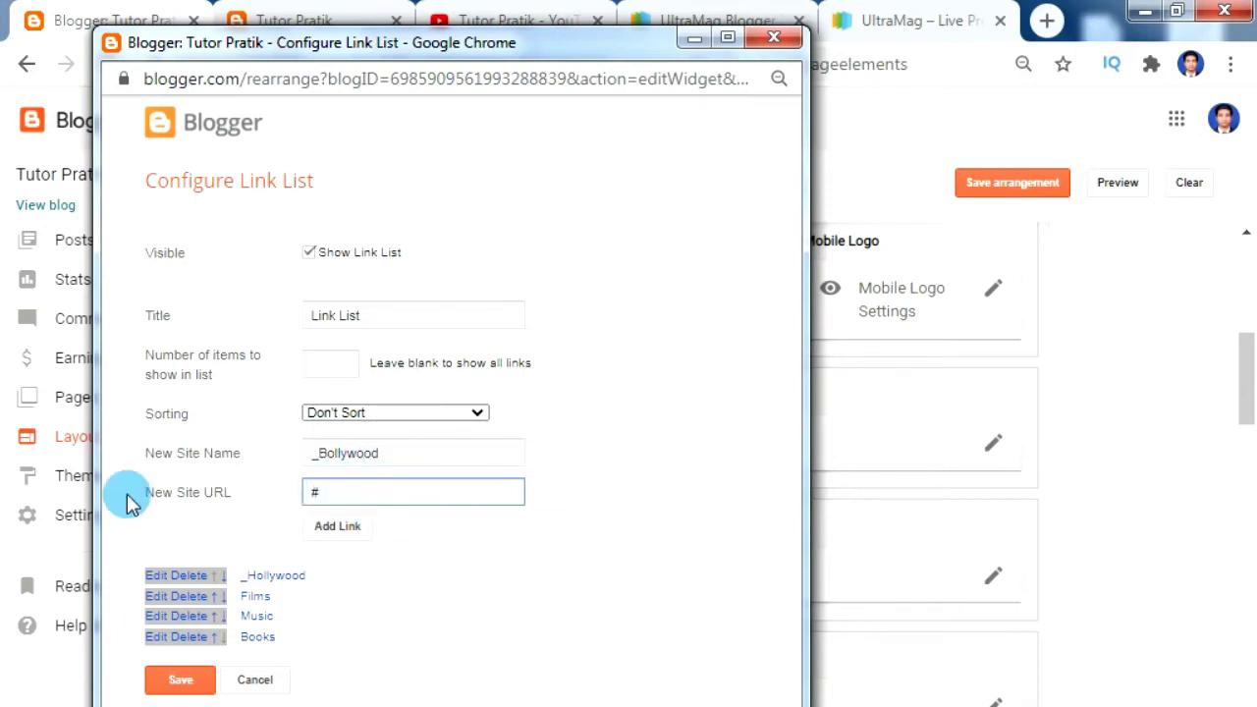
{"action": "type", "text": "#"}
{"action": "left_click", "coordinate": [328, 530]}
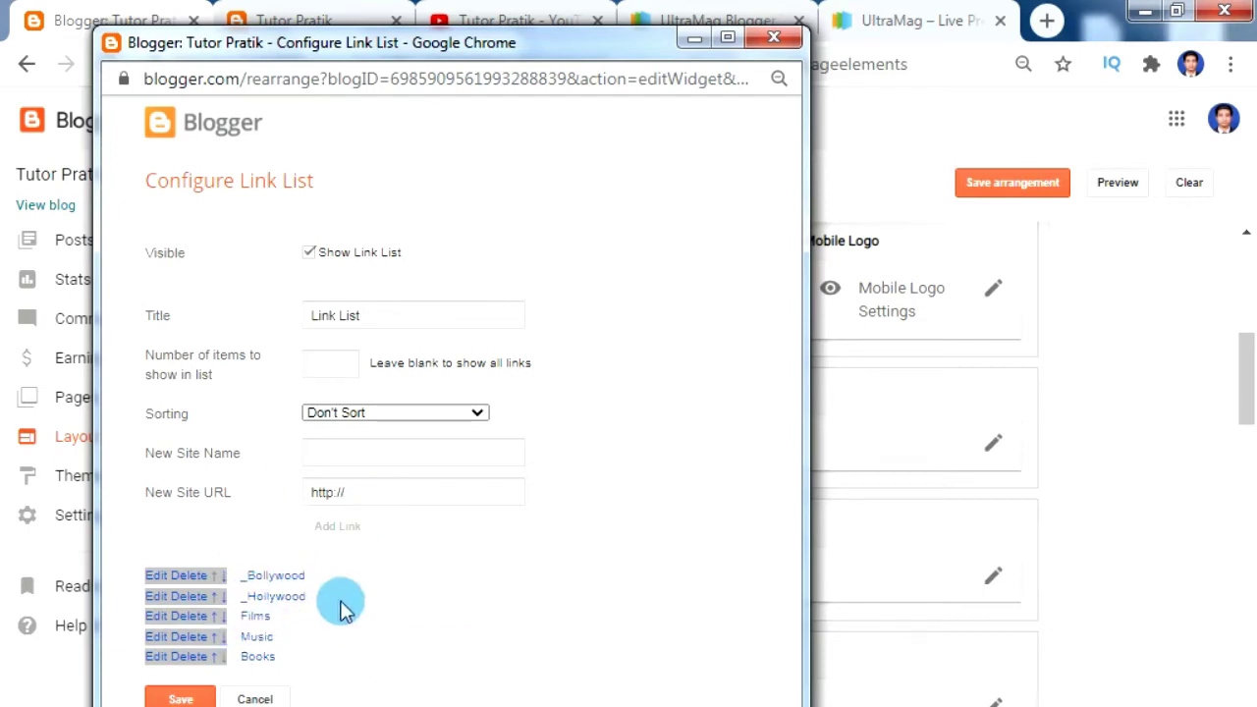
Move Films above _Bollywood and _Hollywood in the Link List and save the list
{"action": "left_click", "coordinate": [213, 618]}
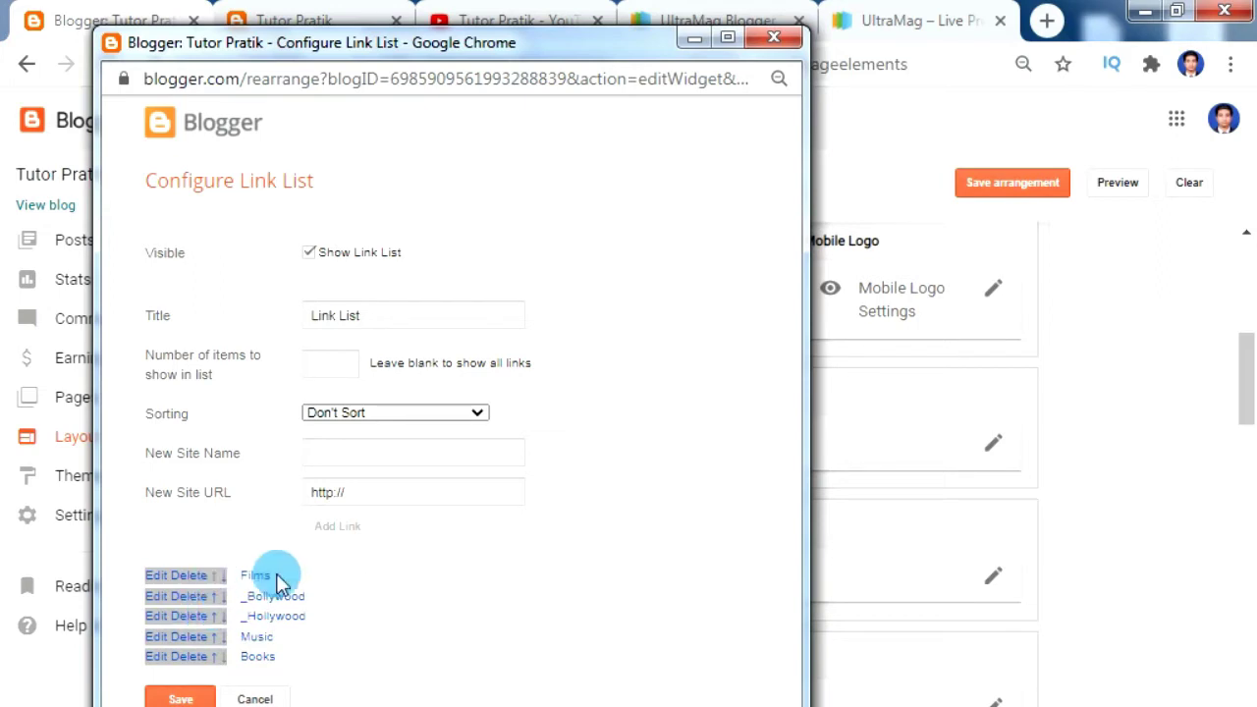
{"action": "left_click_drag", "start_coordinate": [183, 586], "coordinate": [248, 587]}
{"action": "left_click", "coordinate": [257, 589]}
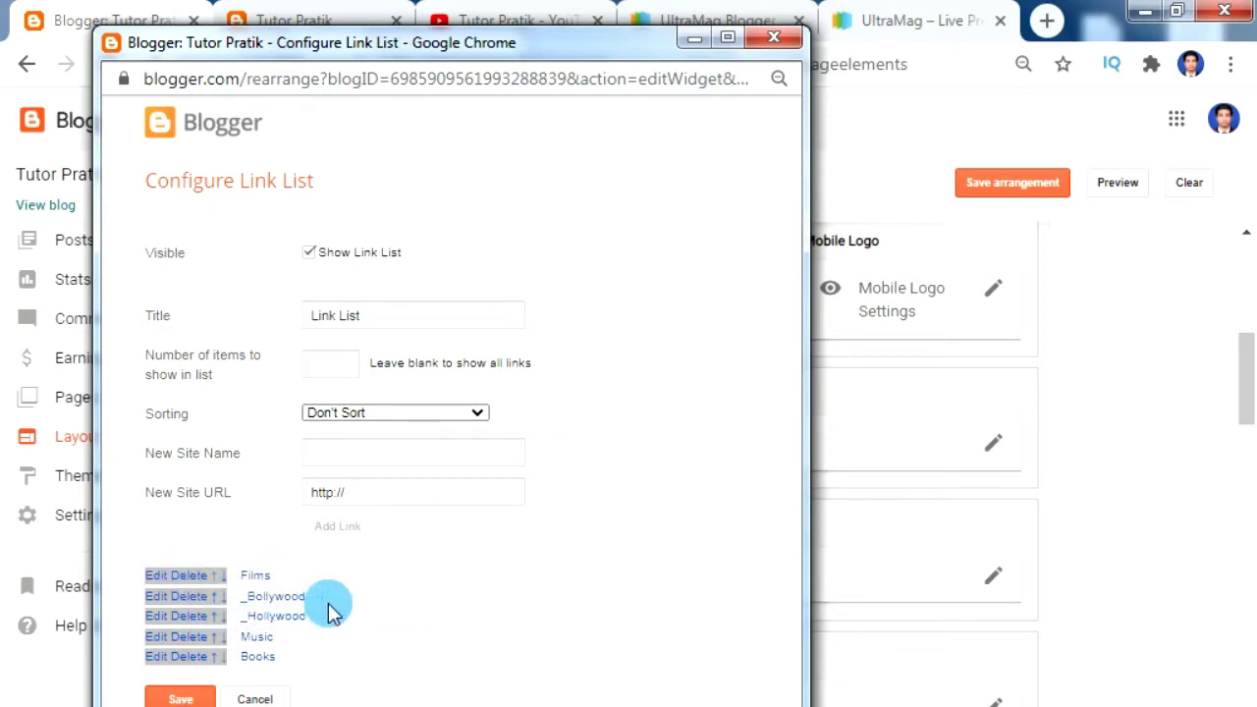
{"action": "left_click_drag", "start_coordinate": [236, 628], "coordinate": [294, 629]}
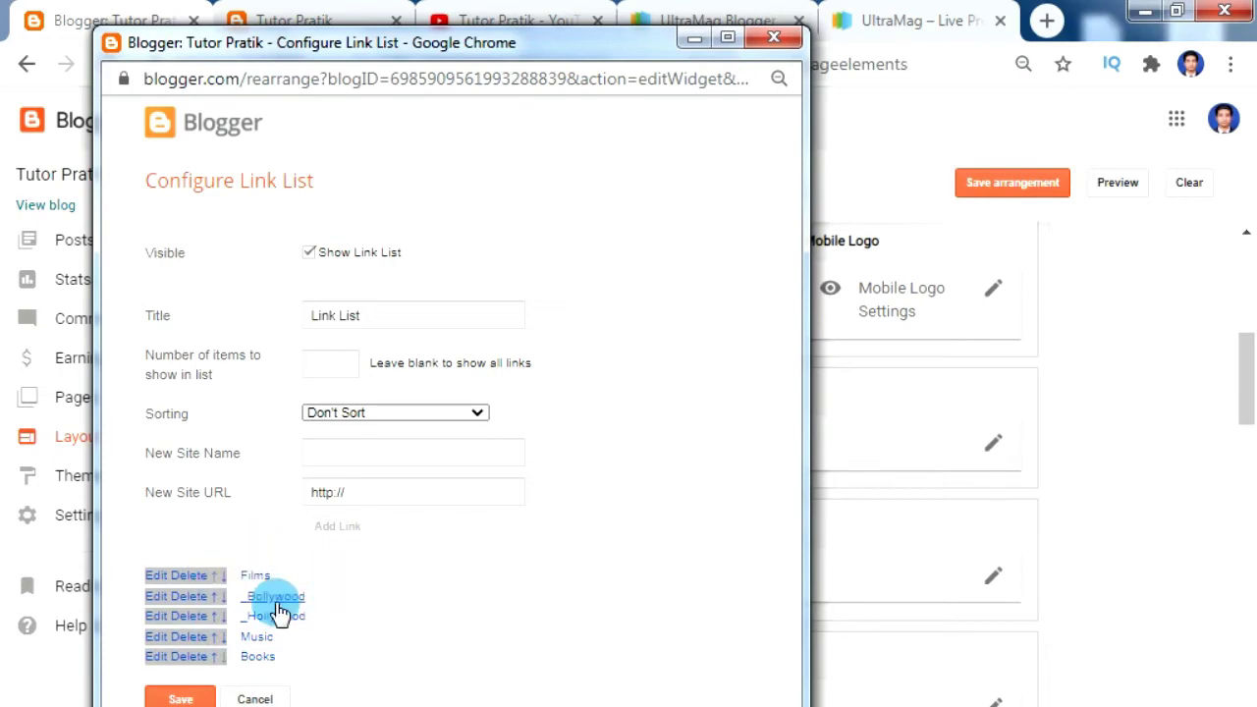
{"action": "left_click", "coordinate": [180, 699]}
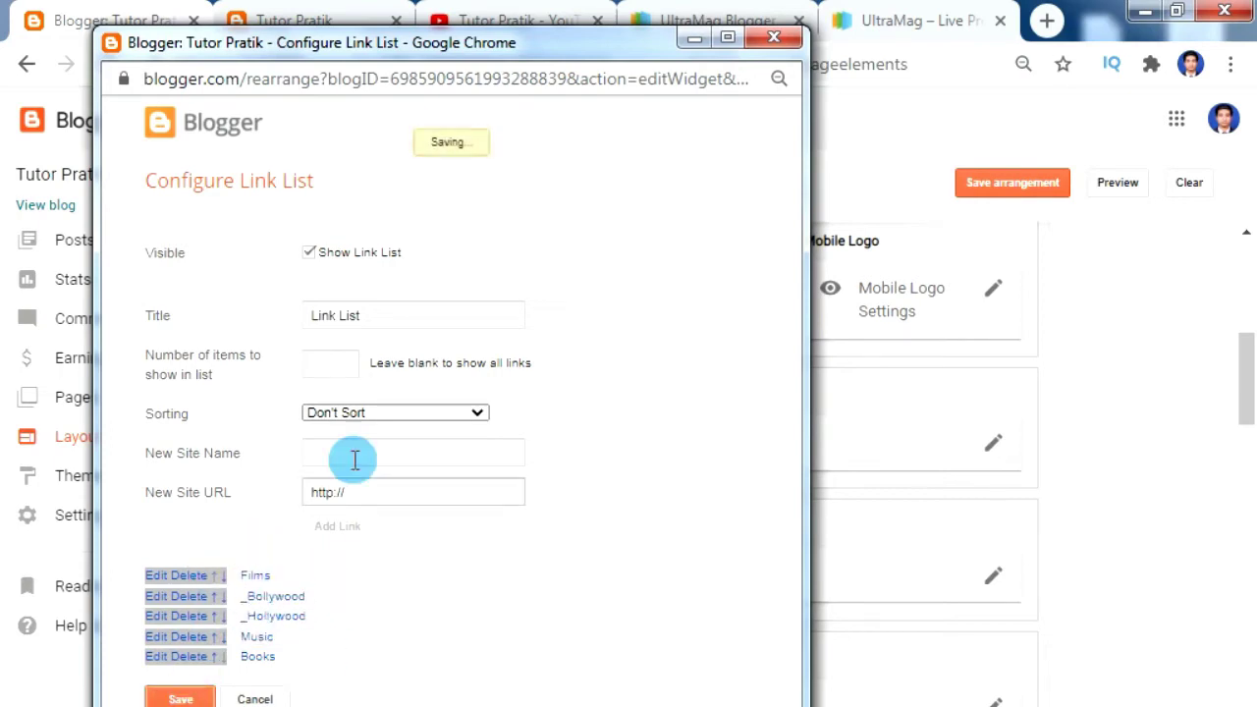
Reload the live blog and check the dropdown under Films in the main menu
{"action": "left_click", "coordinate": [310, 15]}
{"action": "left_click", "coordinate": [103, 62]}
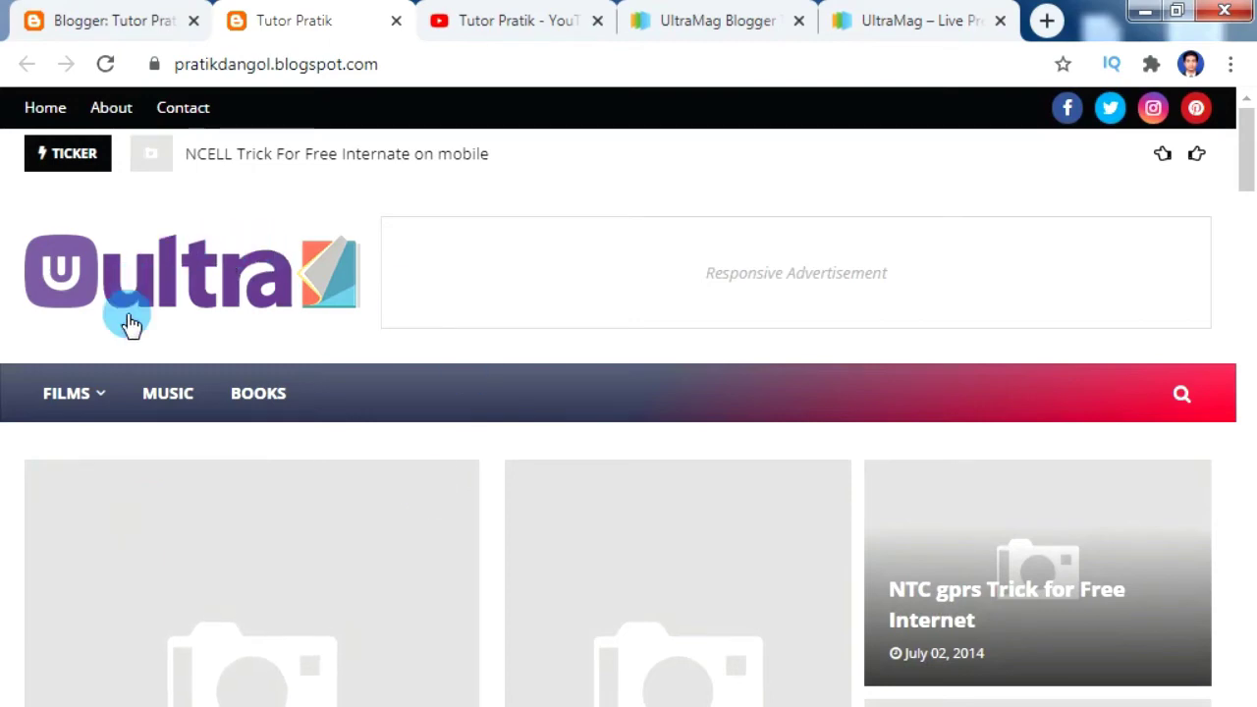
{"action": "mouse_move", "coordinate": [107, 388]}
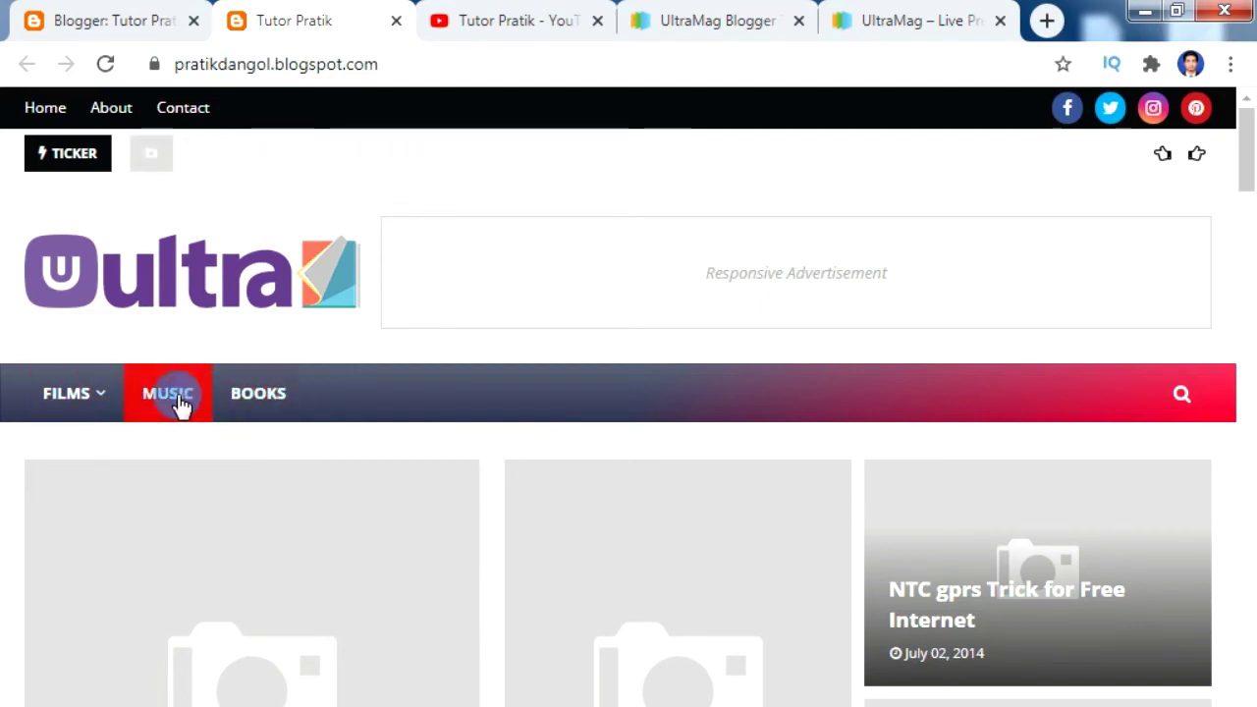
Reopen the main menu's Link List in the blog layout and add a link named _Harry Potter with the URL #
{"action": "left_click", "coordinate": [111, 11]}
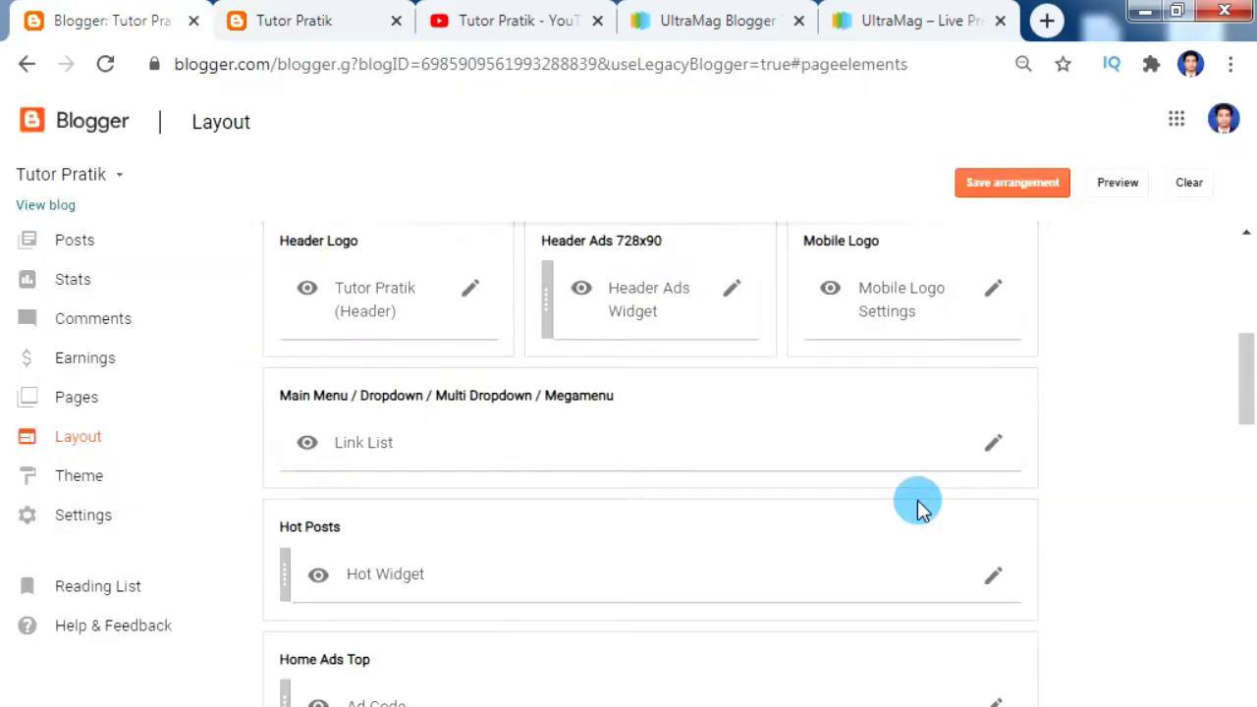
{"action": "left_click", "coordinate": [1007, 447]}
{"action": "left_click", "coordinate": [359, 452]}
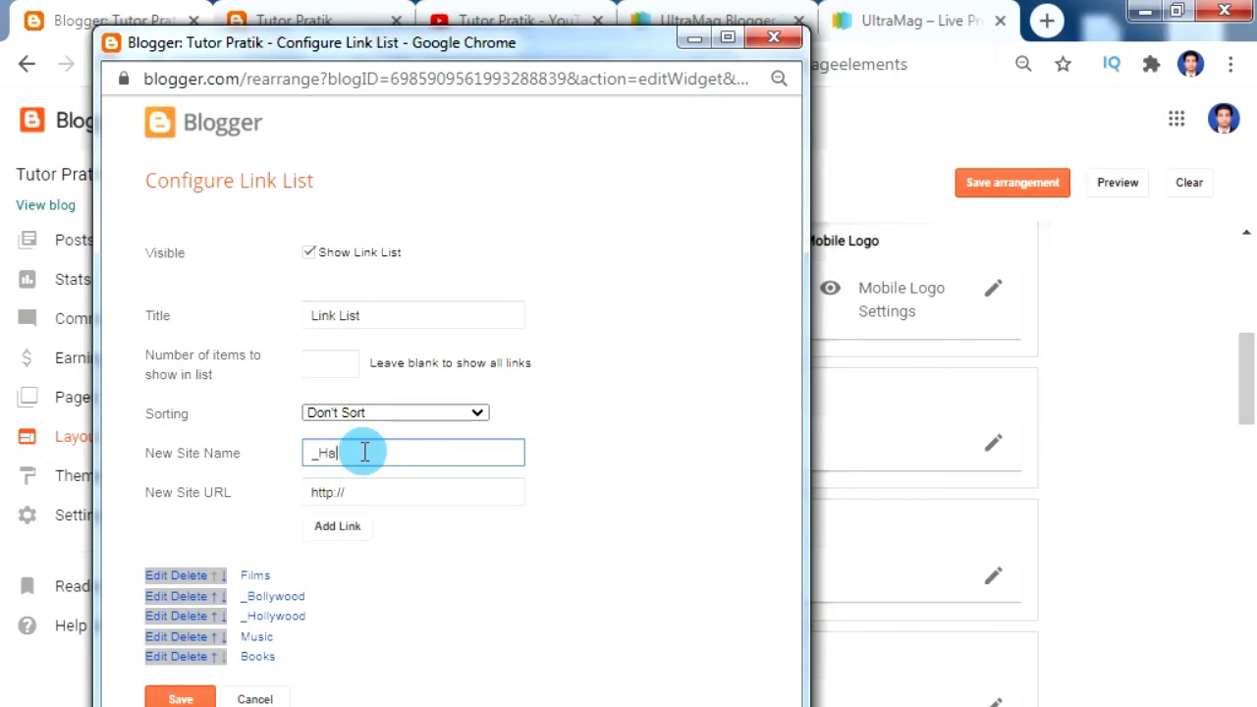
{"action": "key", "text": "Tab"}
{"action": "type", "text": "#"}
{"action": "key", "text": "Return"}
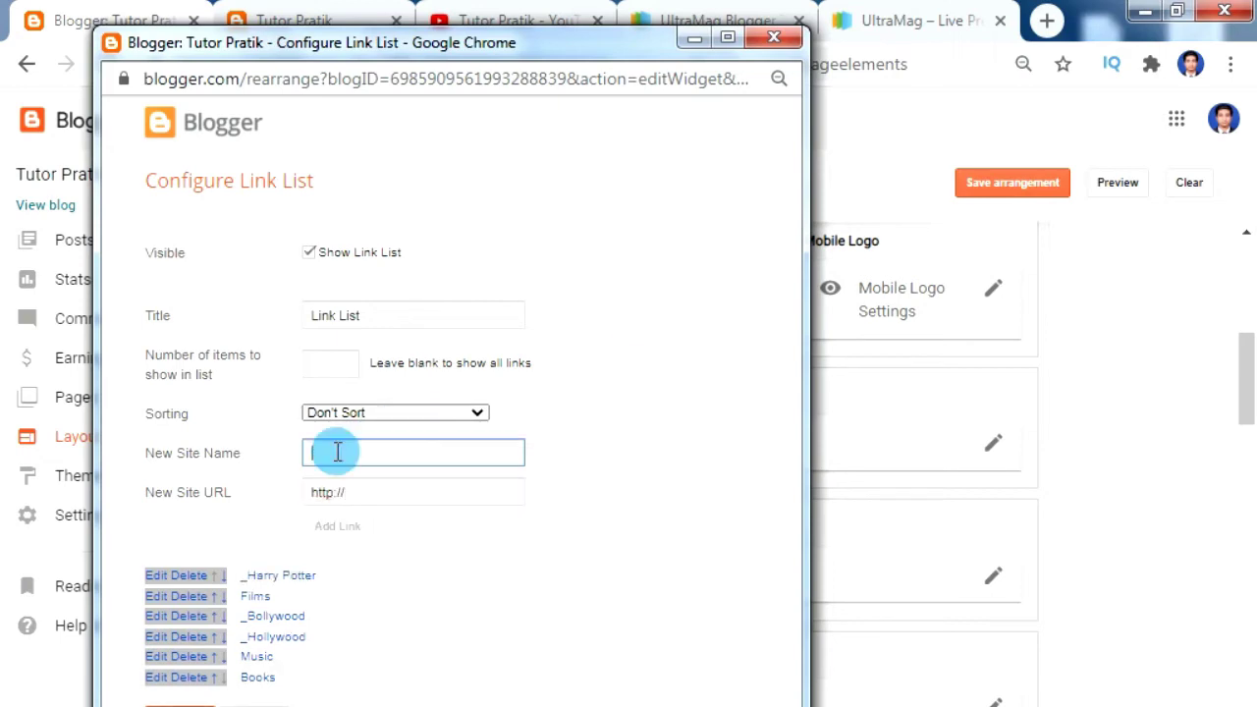
Add a link named _Palpasa Cafe with the URL # to the Link List
{"action": "left_click", "coordinate": [337, 453]}
{"action": "type", "text": "_Palpasa Cafe"}
{"action": "key", "text": "Tab"}
{"action": "type", "text": "#"}
{"action": "key", "text": "Return"}
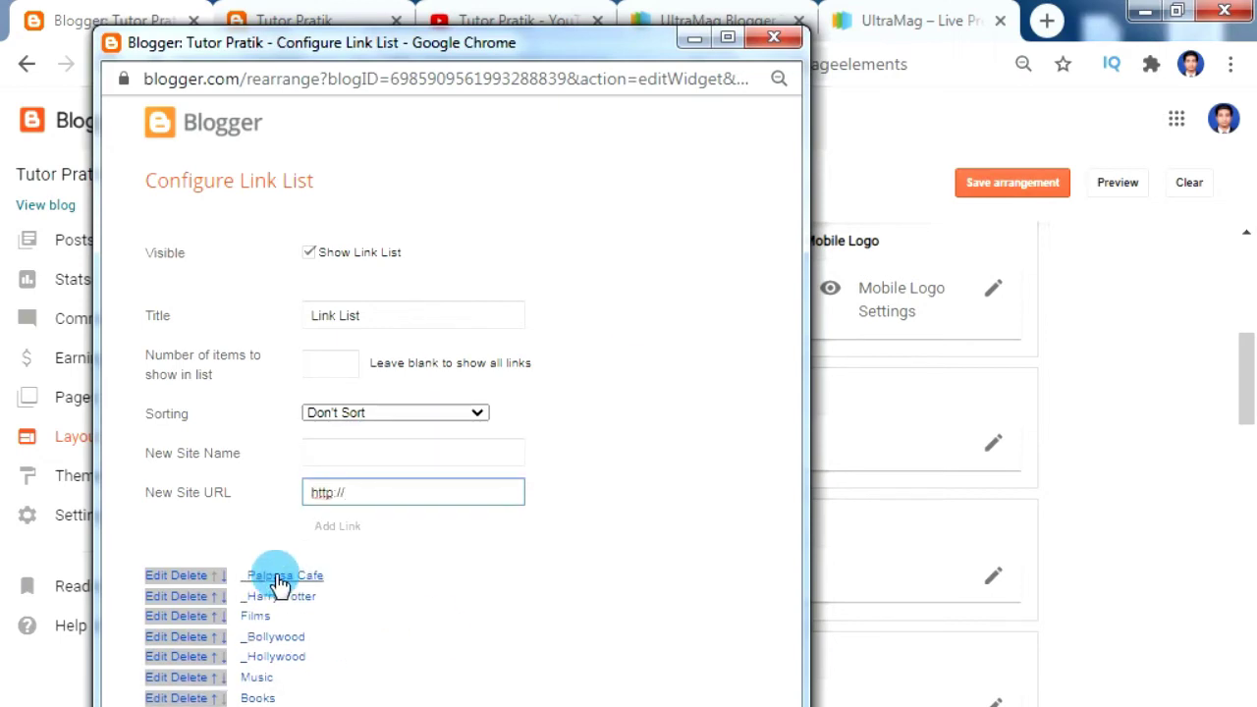
Move _Palpasa Cafe and _Harry Potter directly below Books in the Link List and save the list
{"action": "left_click", "coordinate": [224, 599]}
{"action": "left_click", "coordinate": [214, 616]}
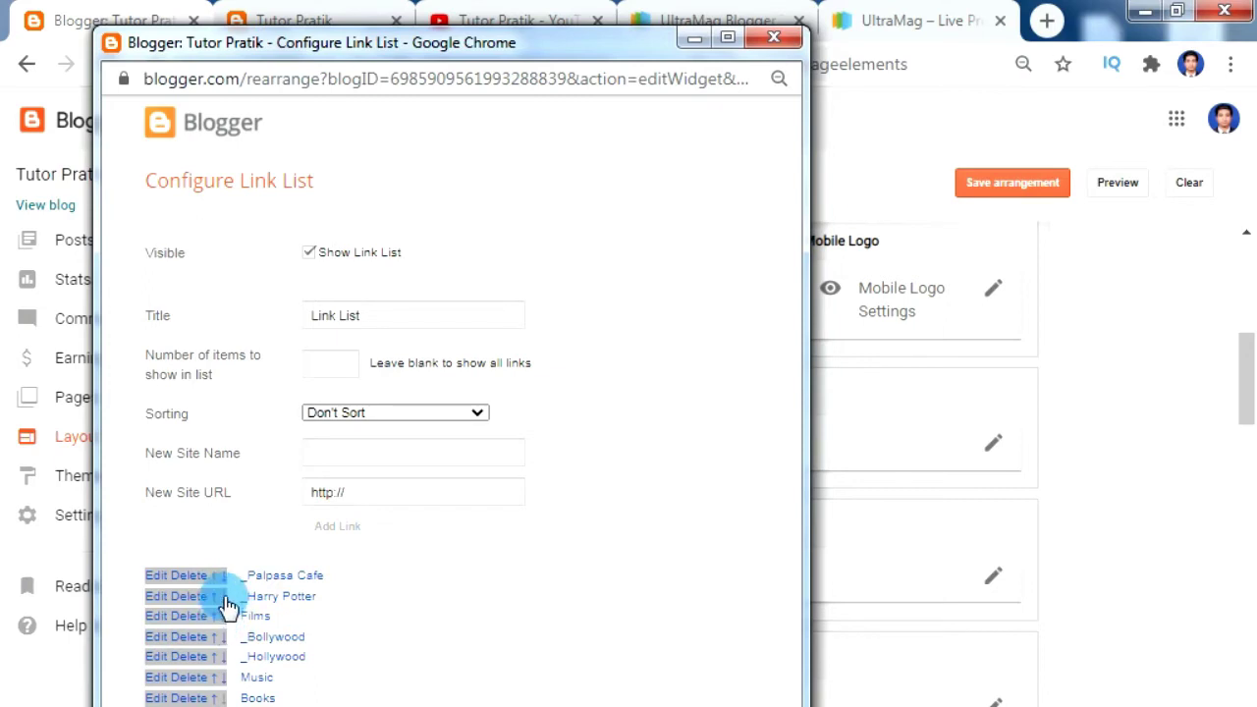
{"action": "left_click", "coordinate": [214, 616]}
{"action": "left_click", "coordinate": [214, 596]}
{"action": "left_click", "coordinate": [223, 637]}
{"action": "left_click", "coordinate": [223, 616]}
{"action": "left_click", "coordinate": [223, 656]}
{"action": "left_click", "coordinate": [223, 637]}
{"action": "left_click", "coordinate": [223, 677]}
{"action": "left_click", "coordinate": [223, 656]}
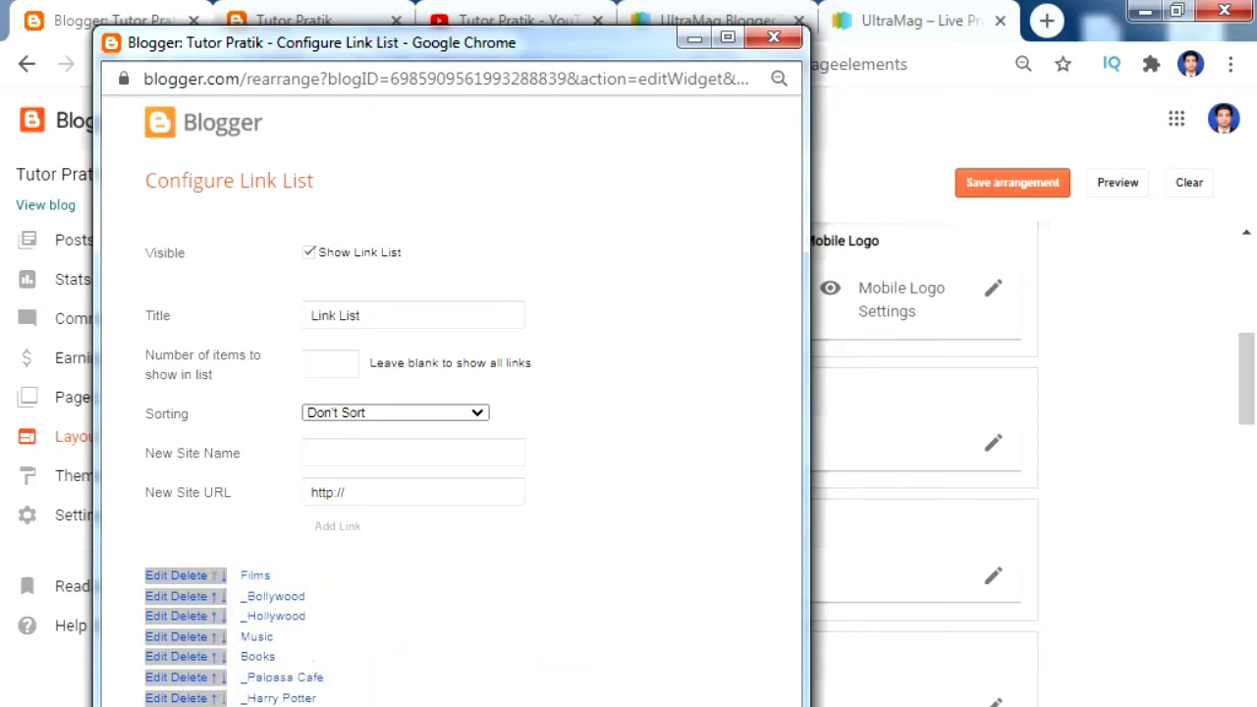
Reload the live blog and check the dropdowns under Books and Films in the main menu
{"action": "left_click", "coordinate": [320, 12]}
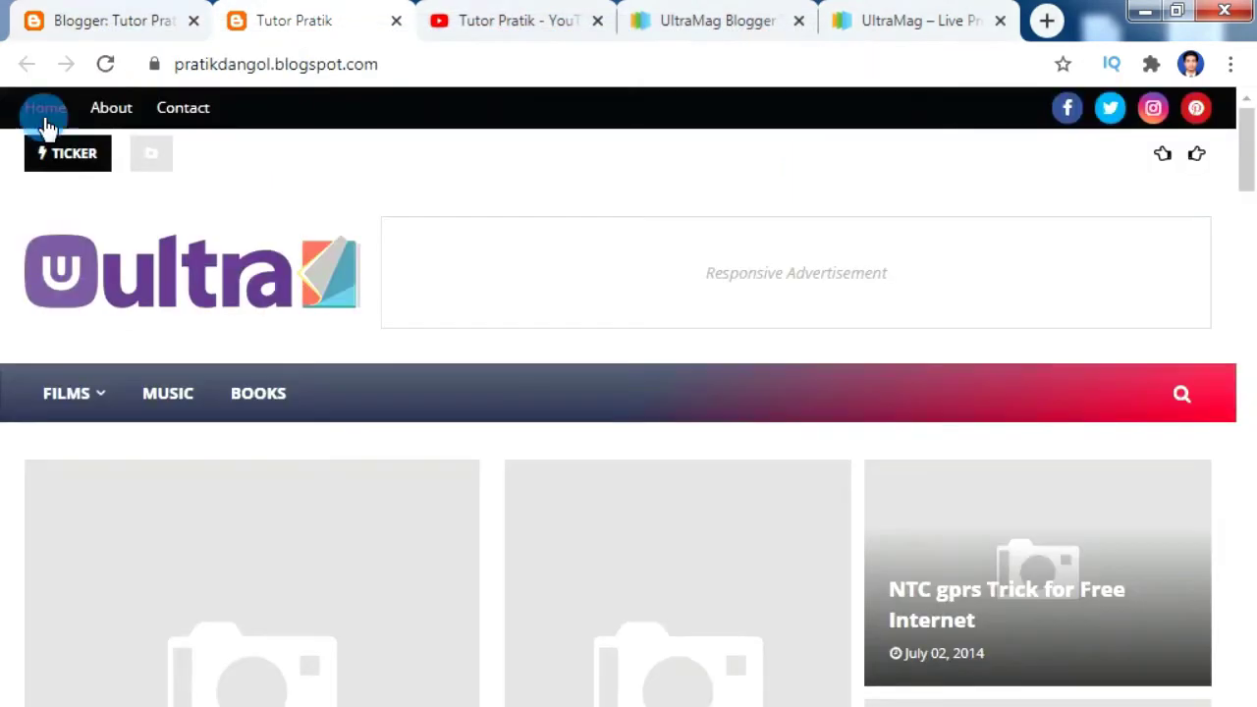
{"action": "left_click", "coordinate": [102, 64]}
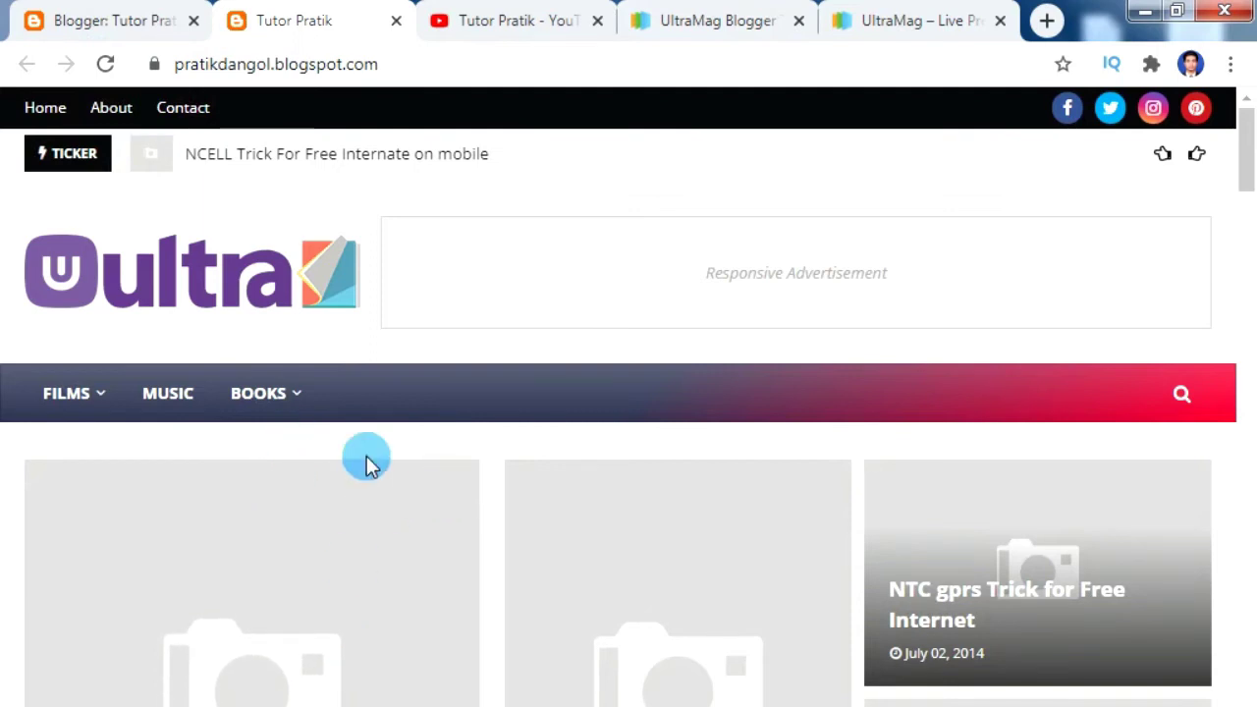
{"action": "mouse_move", "coordinate": [236, 411]}
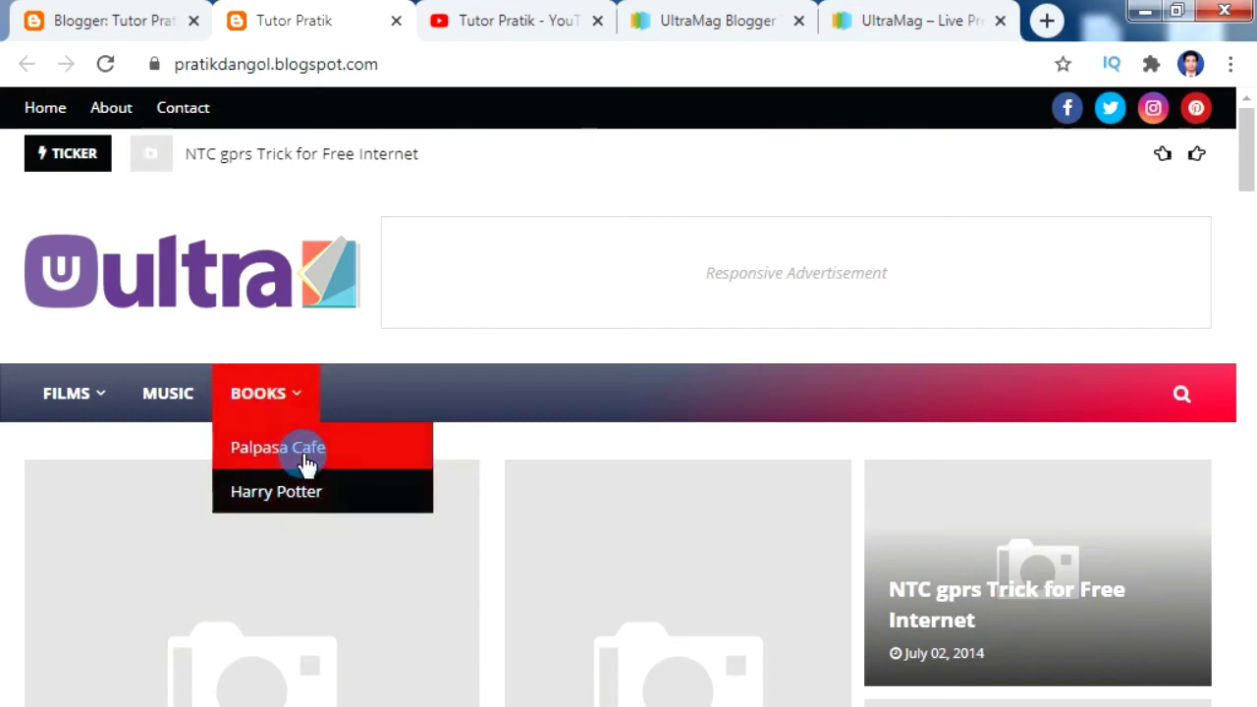
{"action": "mouse_move", "coordinate": [71, 401]}
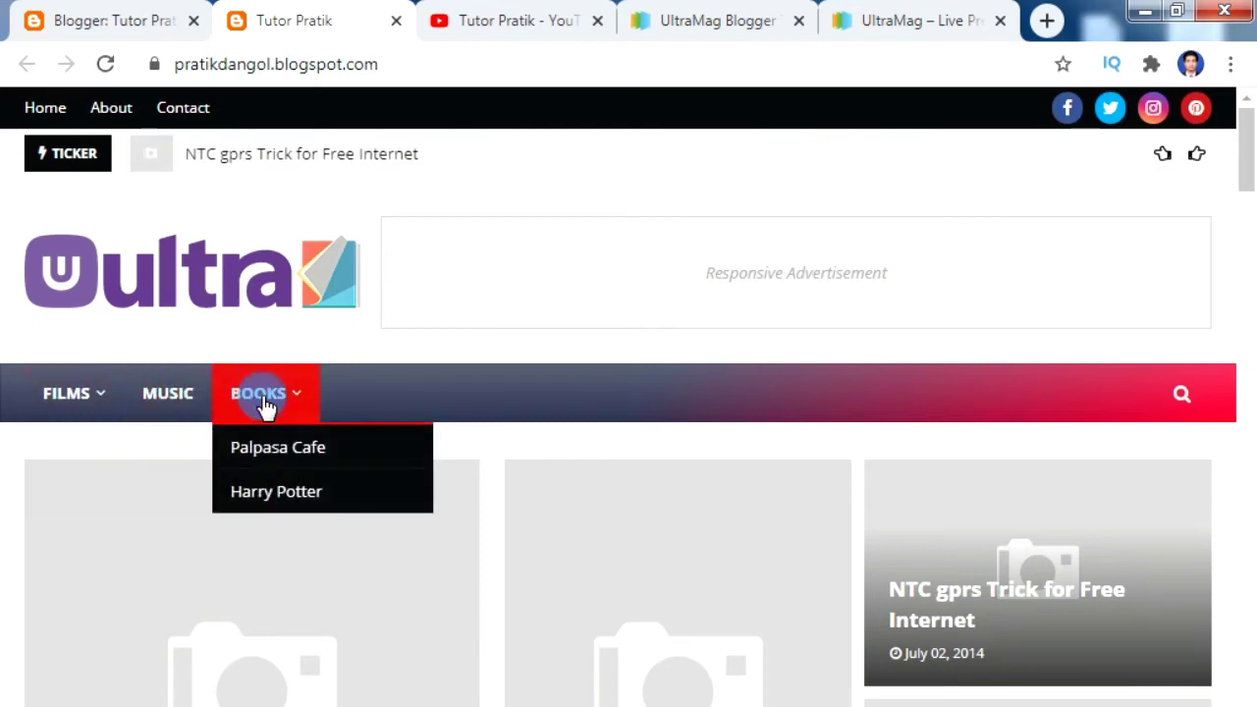
{"action": "mouse_move", "coordinate": [275, 391]}
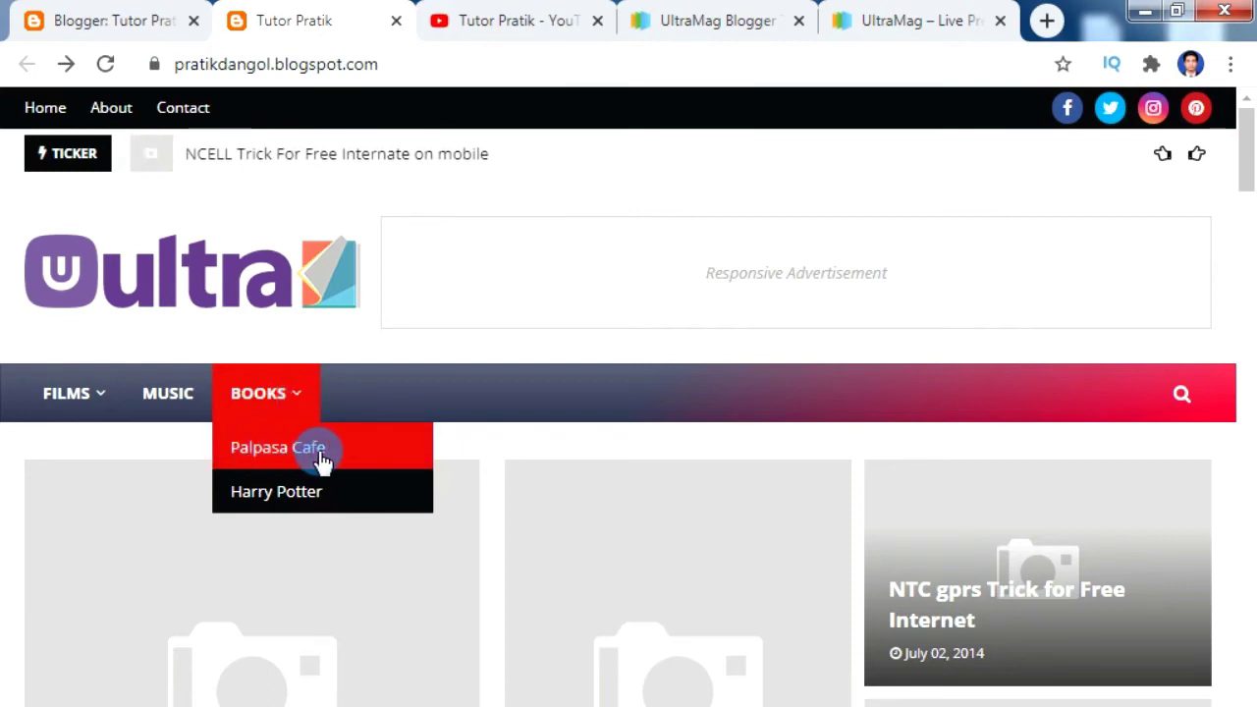
Reopen the main menu's Link List in the blog layout and add a second-level link named __English with the URL #
{"action": "key", "text": "ctrl+shift+Tab"}
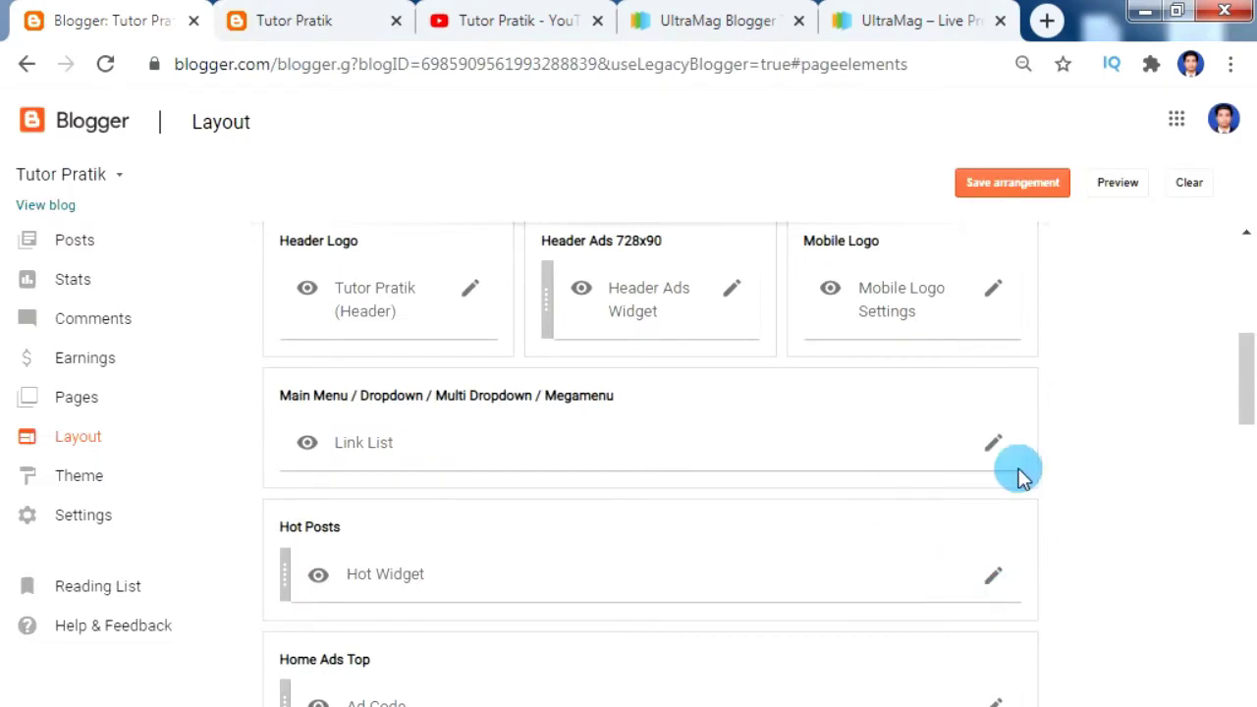
{"action": "left_click", "coordinate": [996, 449]}
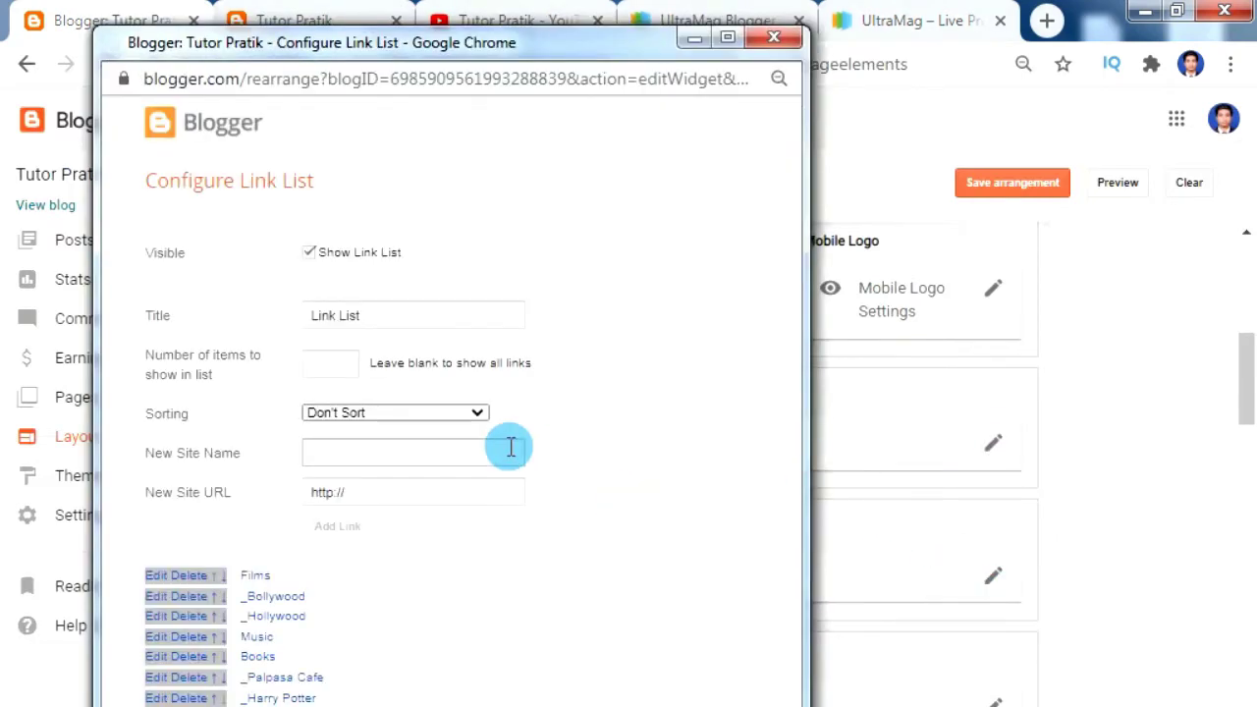
{"action": "left_click", "coordinate": [340, 458]}
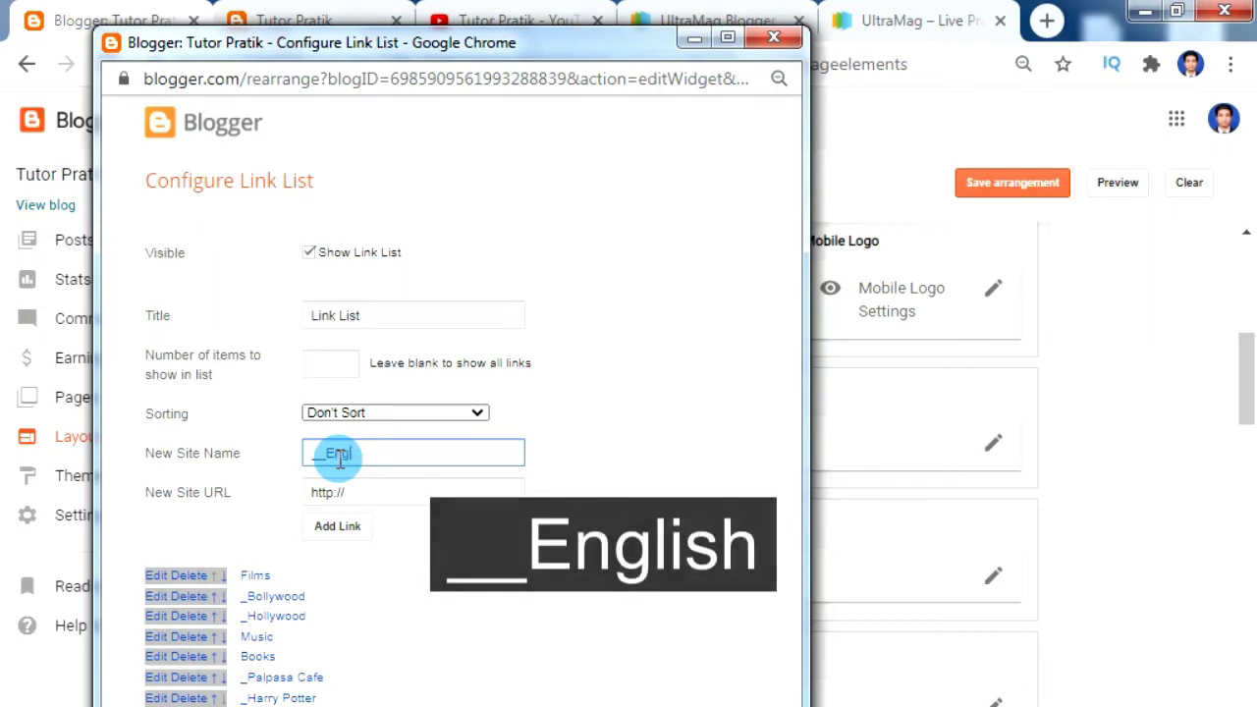
{"action": "key", "text": "Tab"}
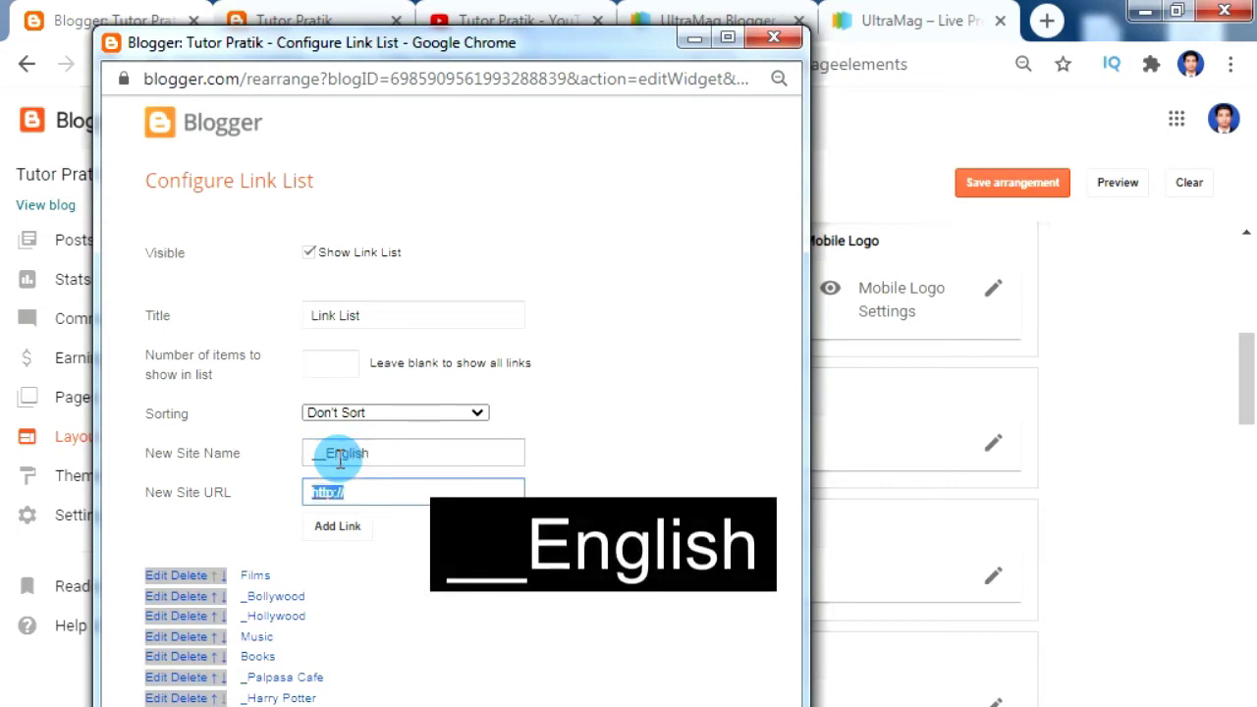
{"action": "type", "text": "#"}
{"action": "key", "text": "Return"}
Add a second-level link named __Nepali with the URL # to the Link List
{"action": "left_click", "coordinate": [340, 458]}
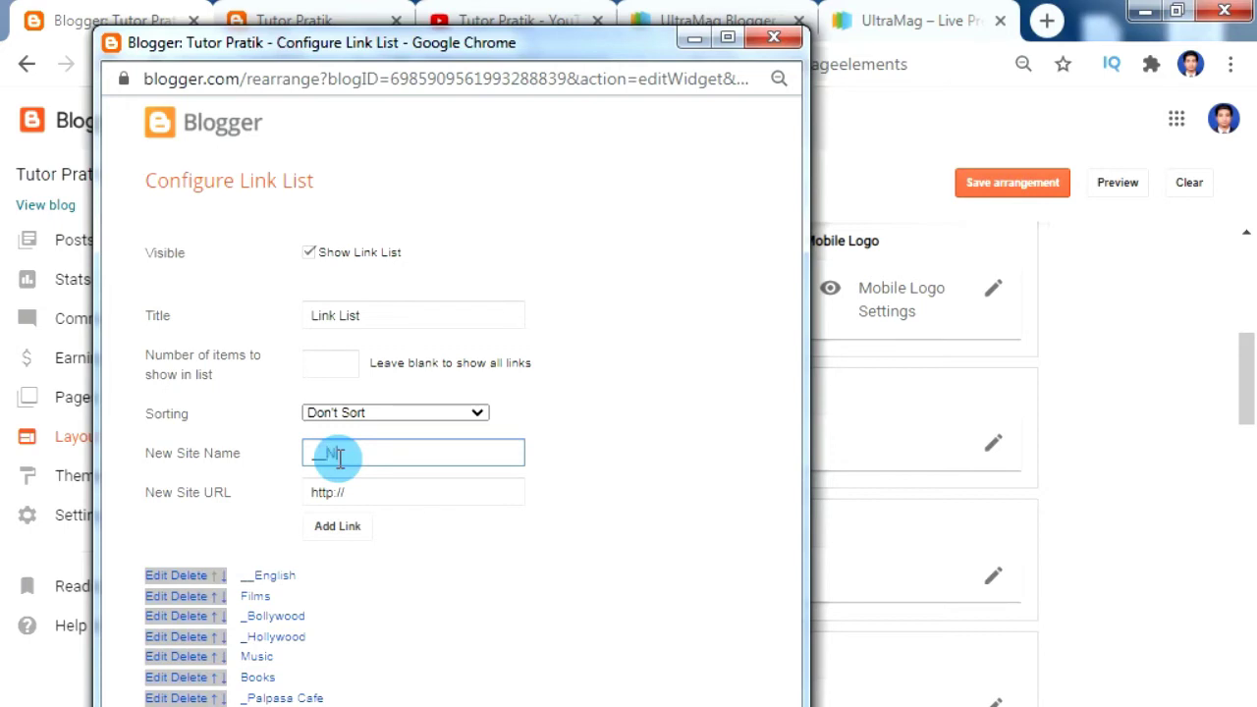
{"action": "key", "text": "Tab"}
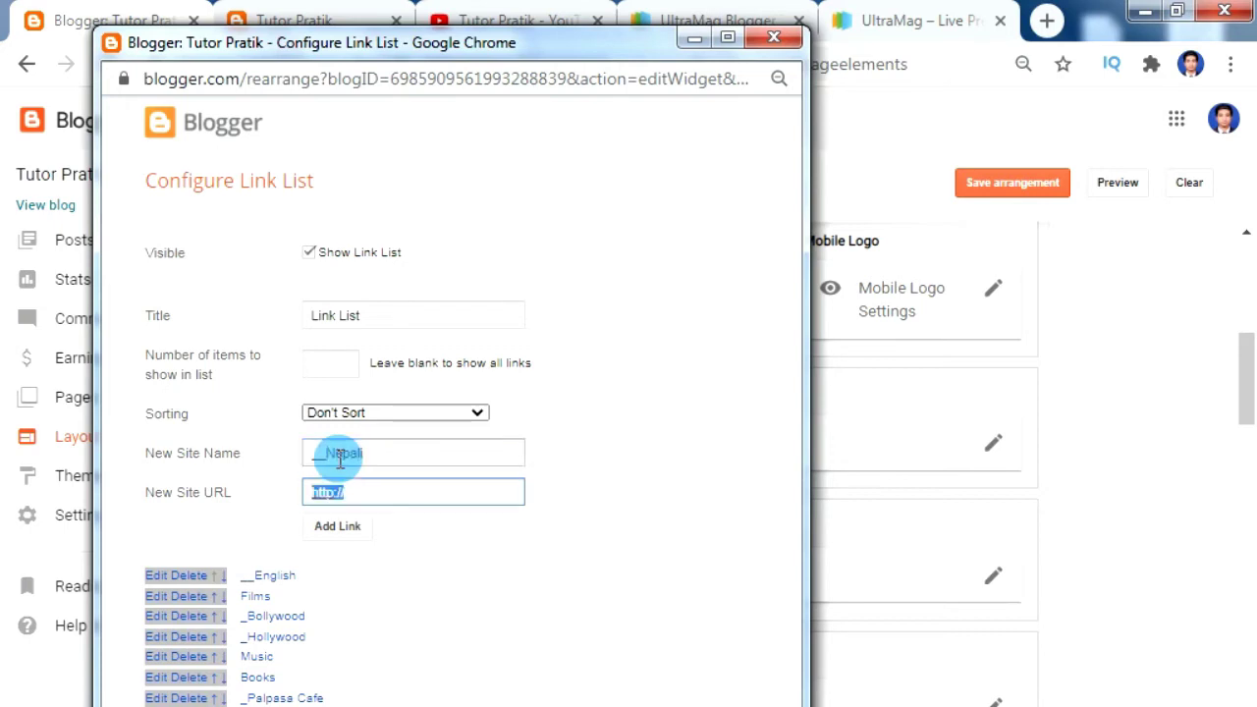
{"action": "type", "text": "#"}
{"action": "key", "text": "Return"}
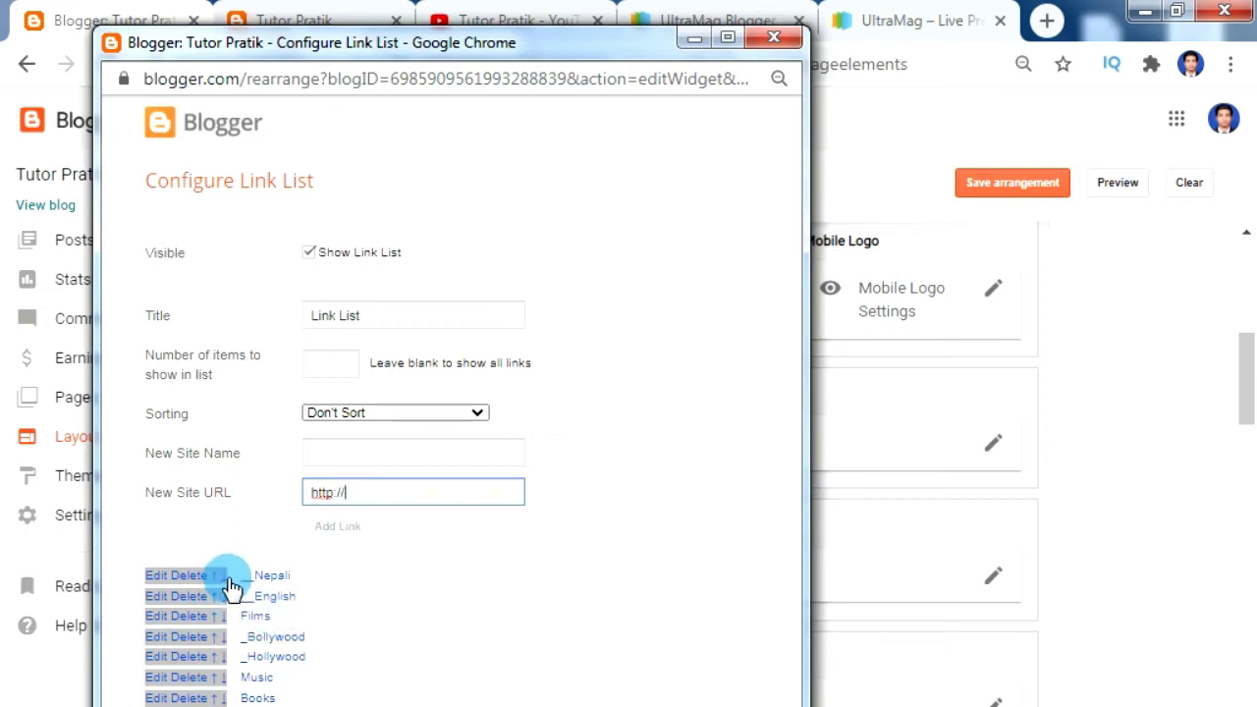
Reload the live blog and check the submenu under Palpasa Cafe in the Books dropdown
{"action": "left_click", "coordinate": [294, 19]}
{"action": "left_click", "coordinate": [104, 65]}
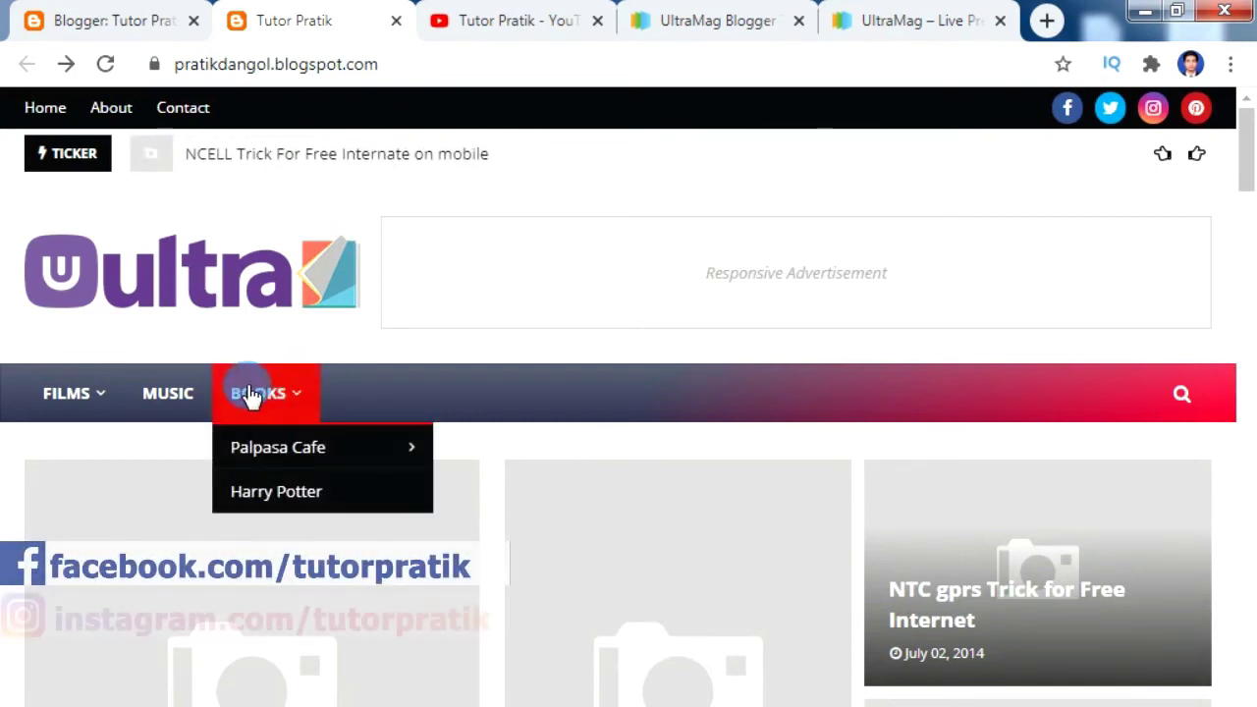
{"action": "mouse_move", "coordinate": [247, 444]}
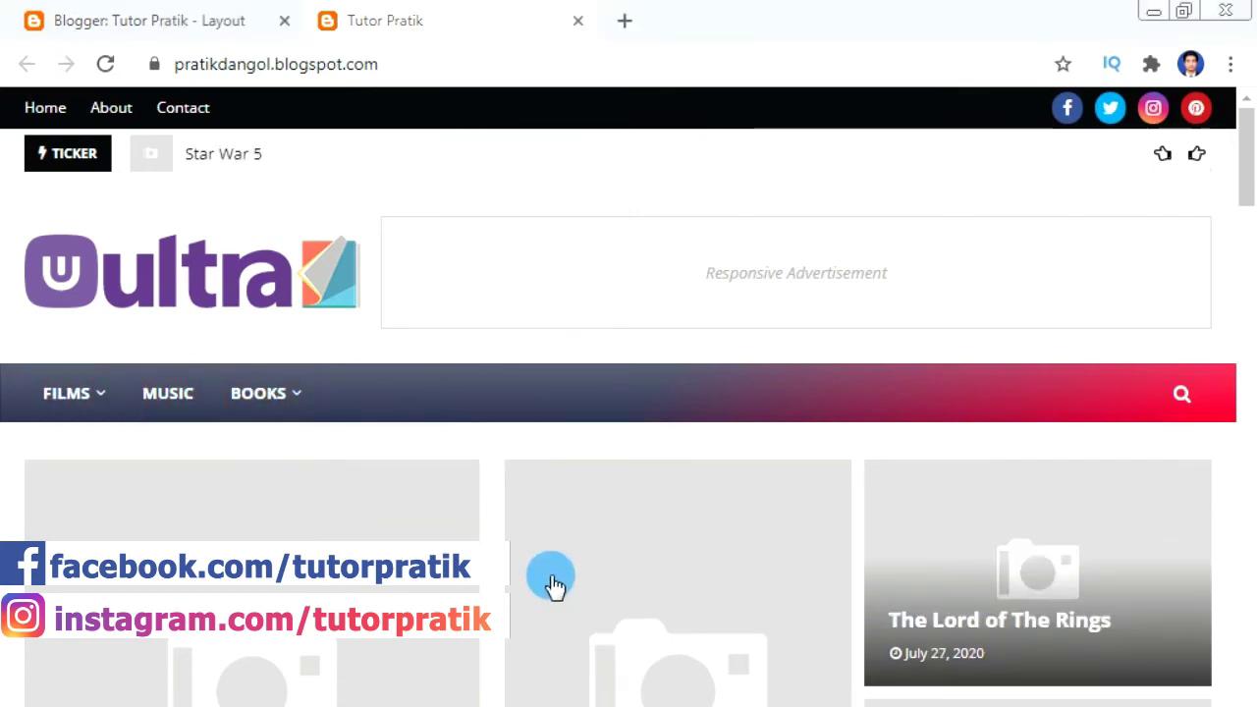
Publish a new post titled Kuch Kuch Hota Hai with the text "Bollywood superhit movie." and the labels bollywood and films
{"action": "left_click", "coordinate": [88, 20]}
{"action": "left_click", "coordinate": [77, 218]}
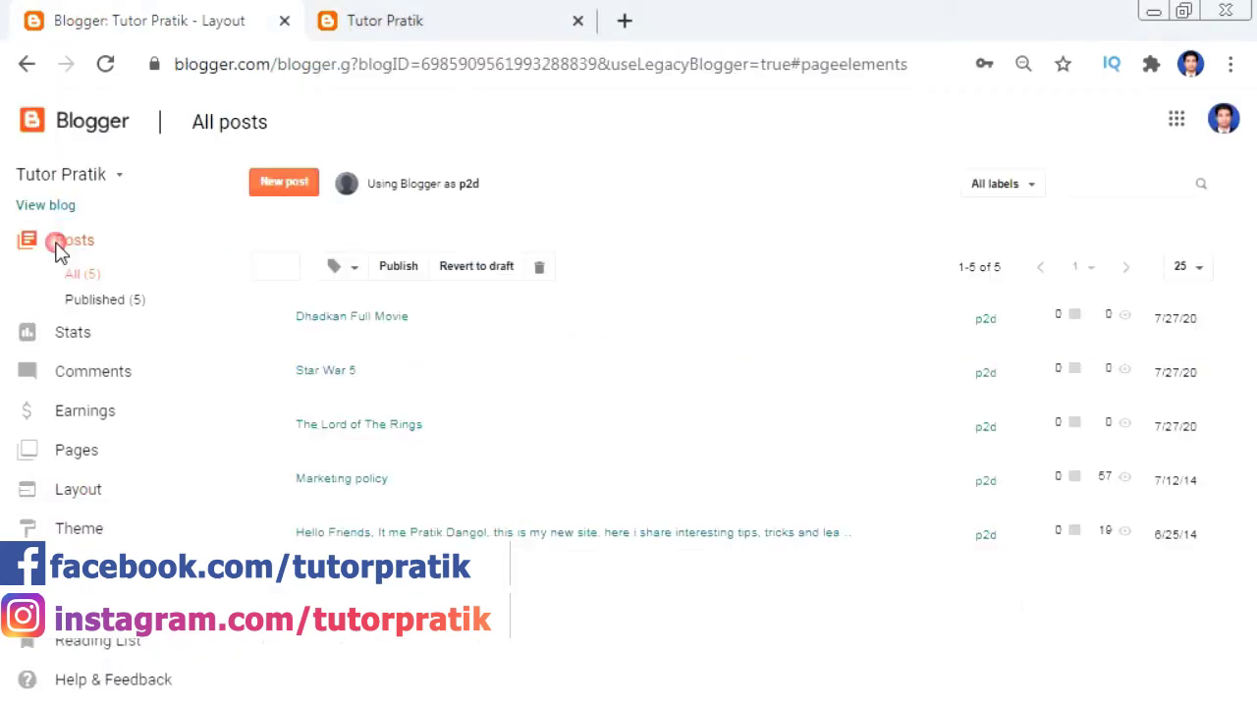
{"action": "left_click", "coordinate": [270, 184]}
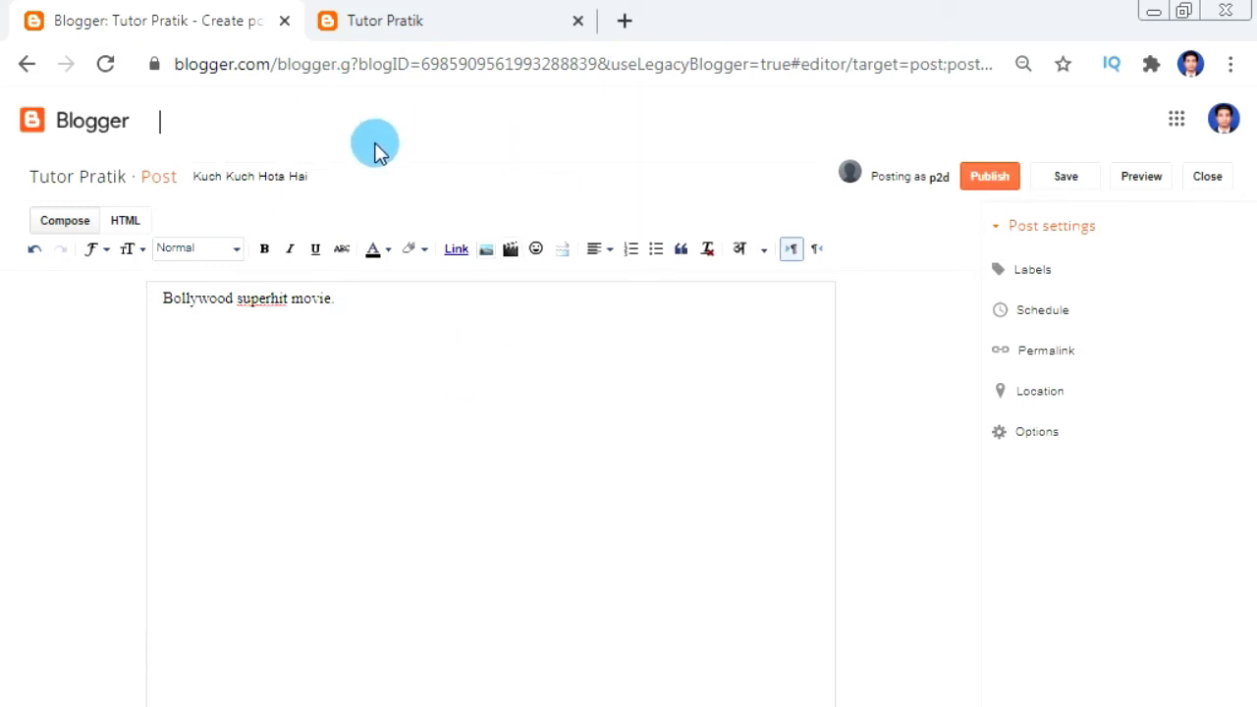
{"action": "left_click", "coordinate": [1028, 272]}
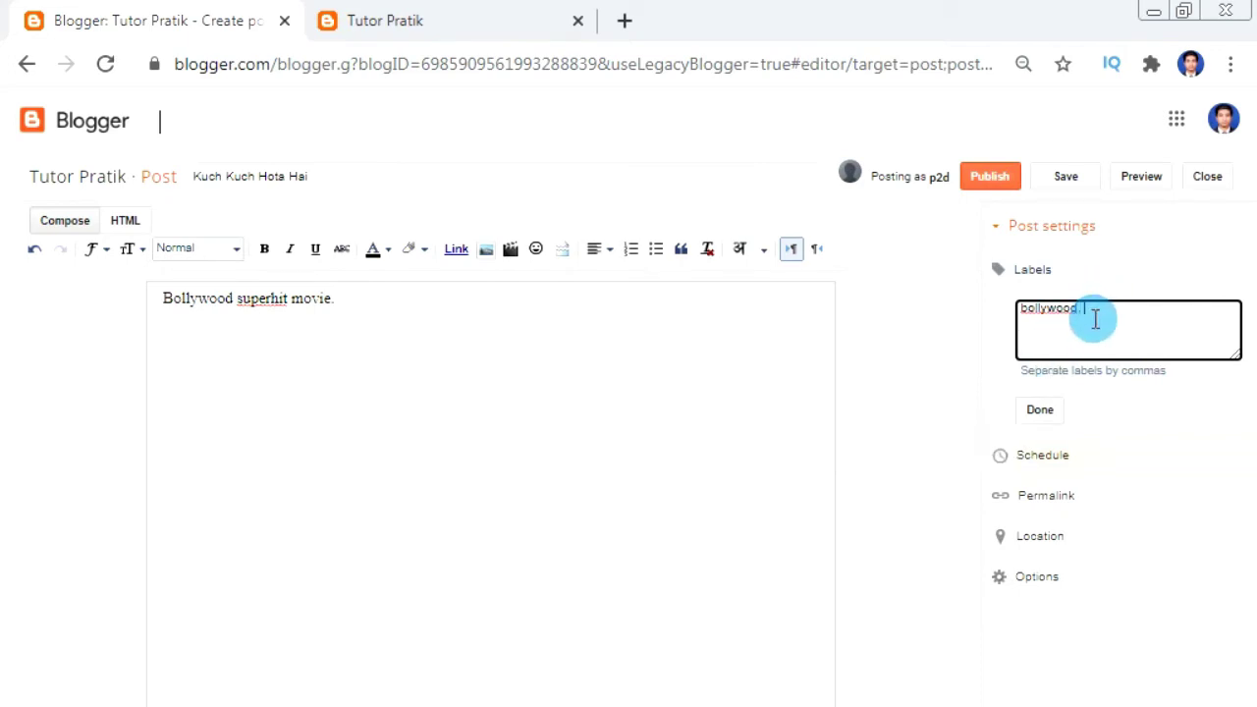
{"action": "type", "text": "ms"}
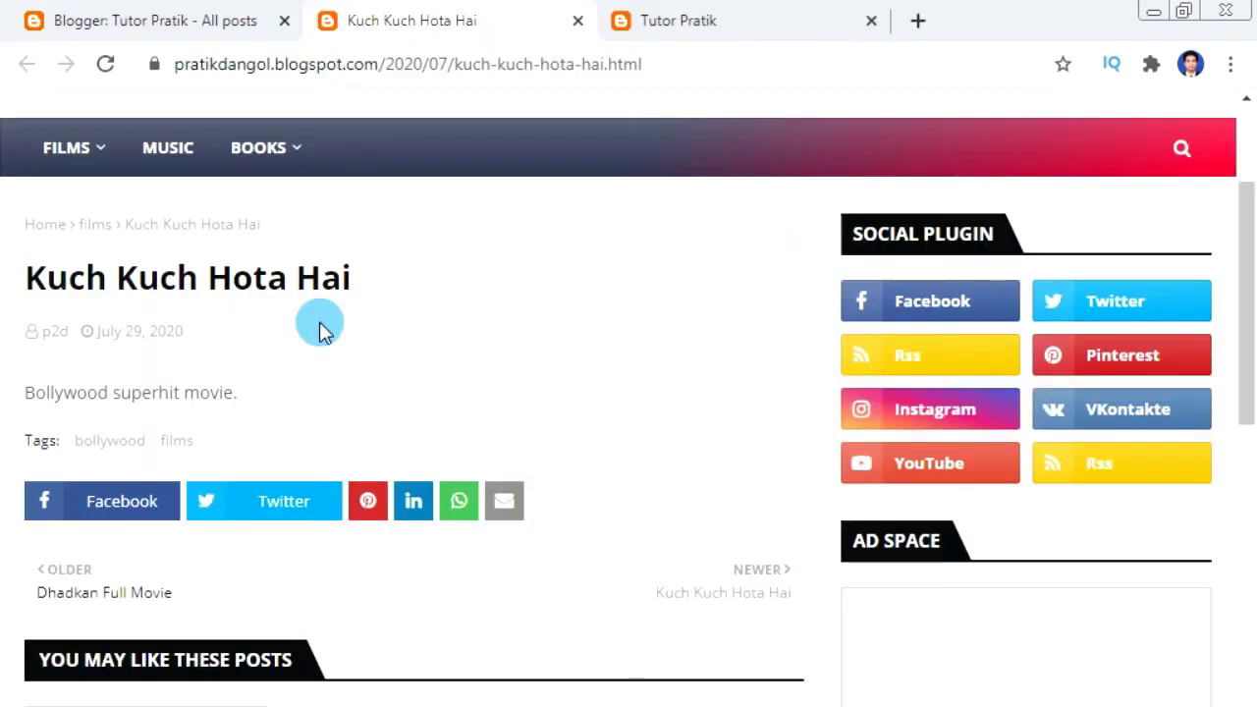
Open the bollywood label page from the post's tags and copy /search/label/bollywood from its address
{"action": "left_click", "coordinate": [102, 444]}
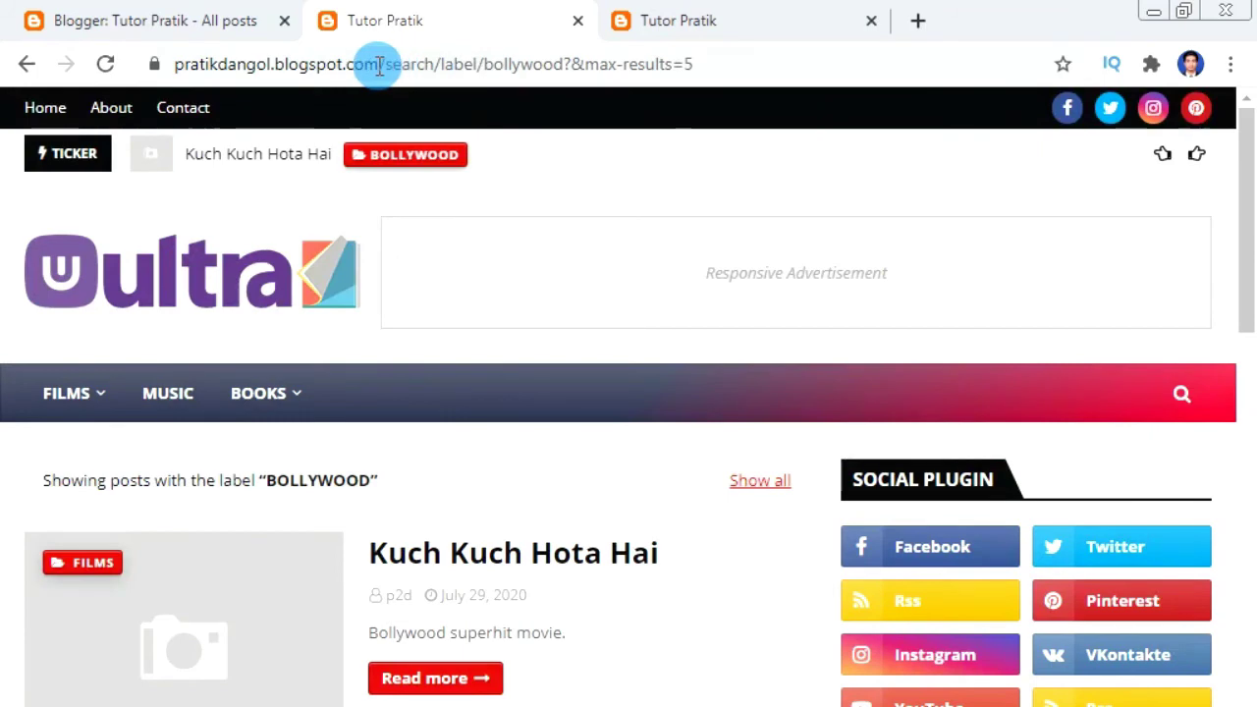
{"action": "left_click", "coordinate": [383, 61]}
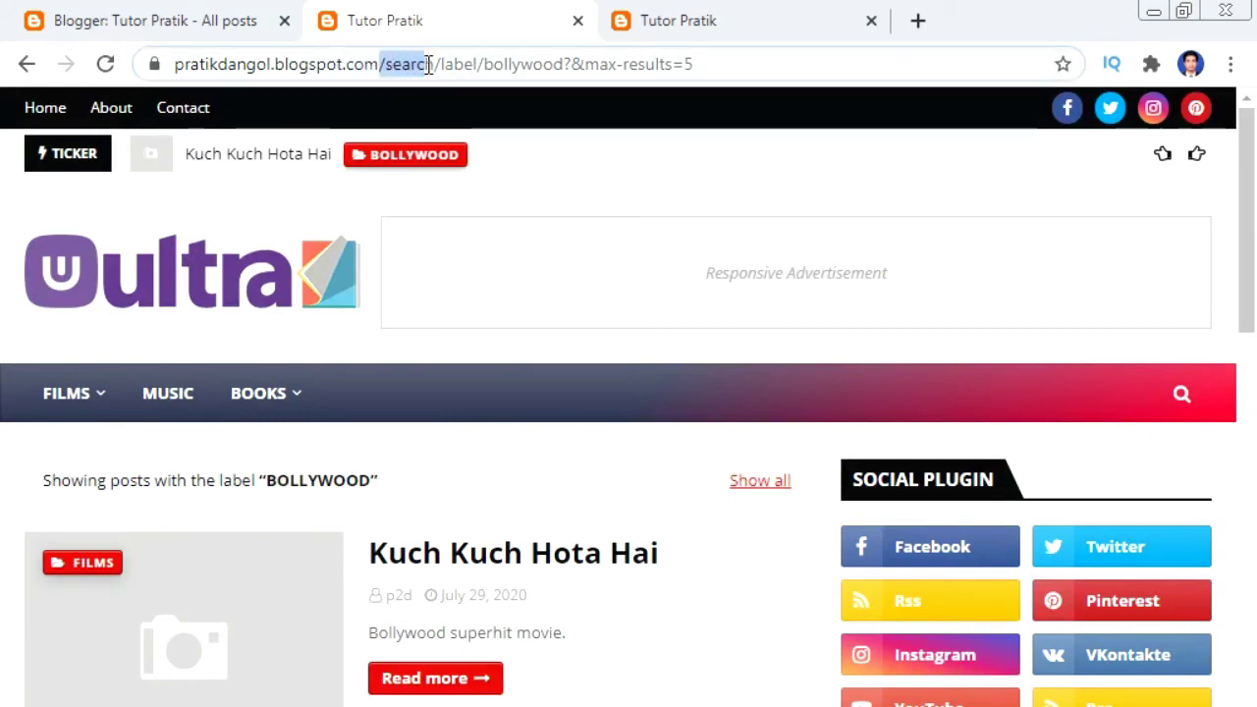
{"action": "left_click_drag", "start_coordinate": [502, 64], "coordinate": [566, 64]}
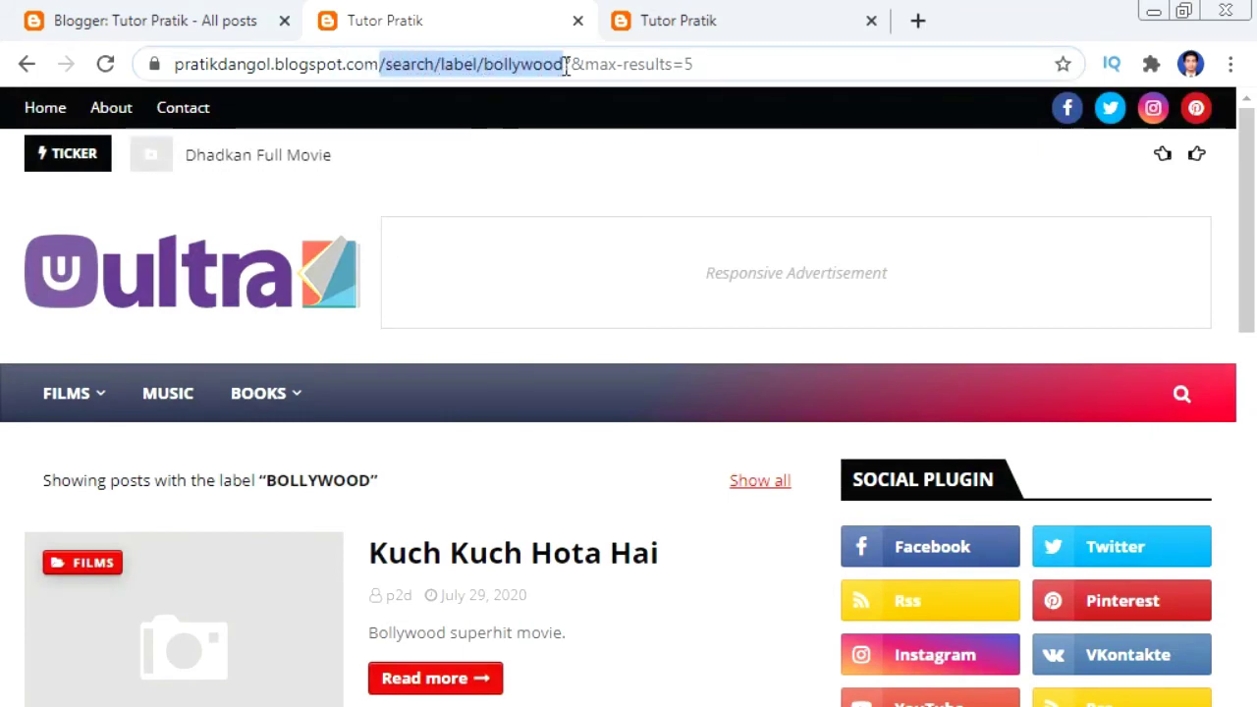
{"action": "right_click", "coordinate": [556, 61]}
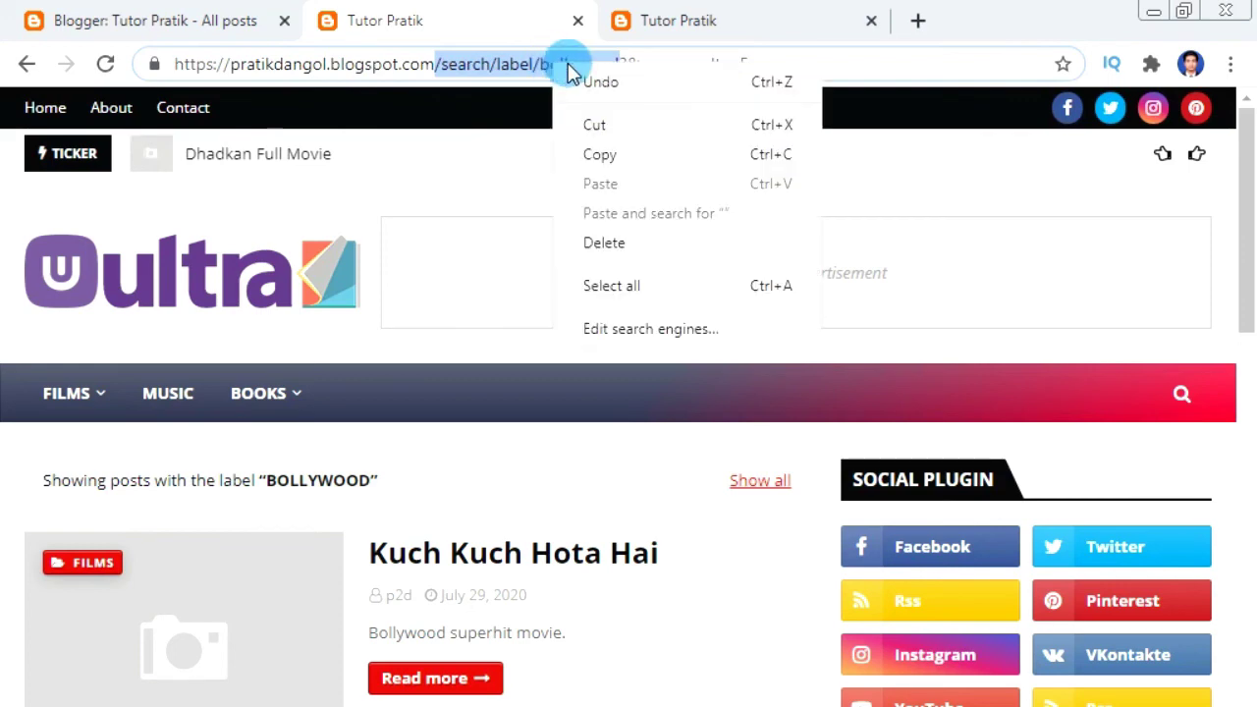
{"action": "left_click", "coordinate": [601, 157]}
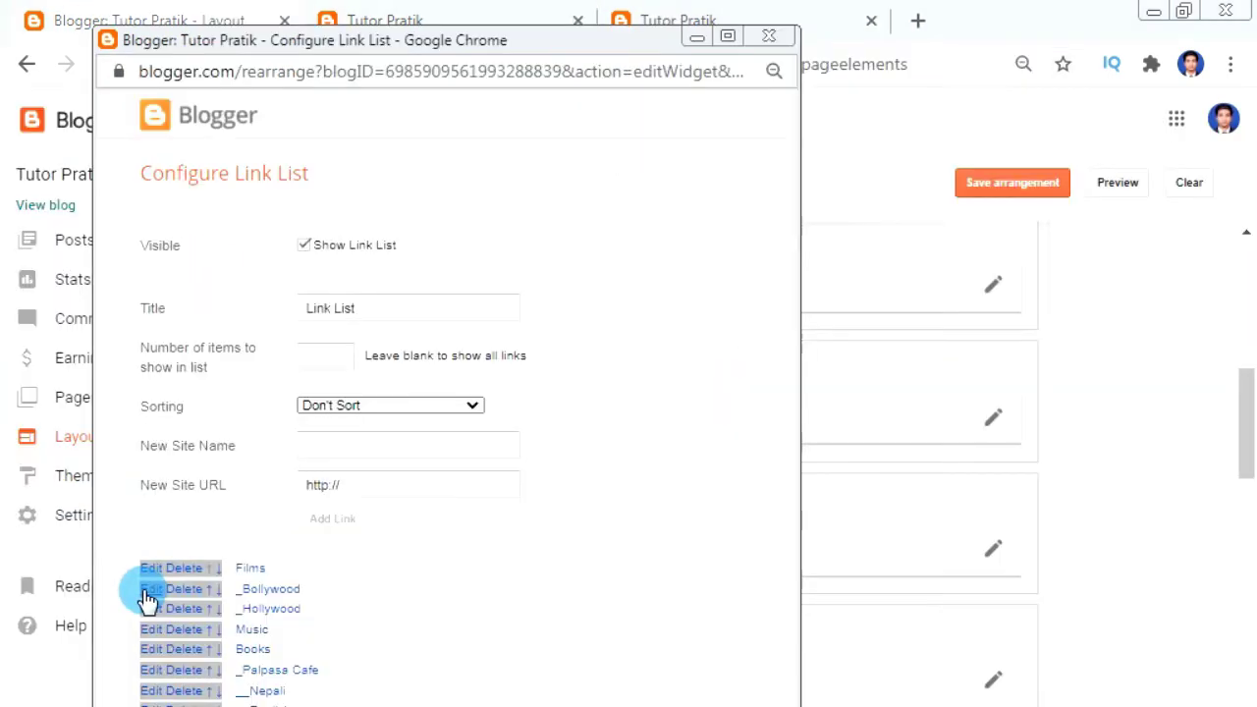
Set the _Bollywood link's URL to /search/label/bollywood in the main menu's Link List and save it
{"action": "left_click", "coordinate": [144, 590]}
{"action": "left_click", "coordinate": [399, 620]}
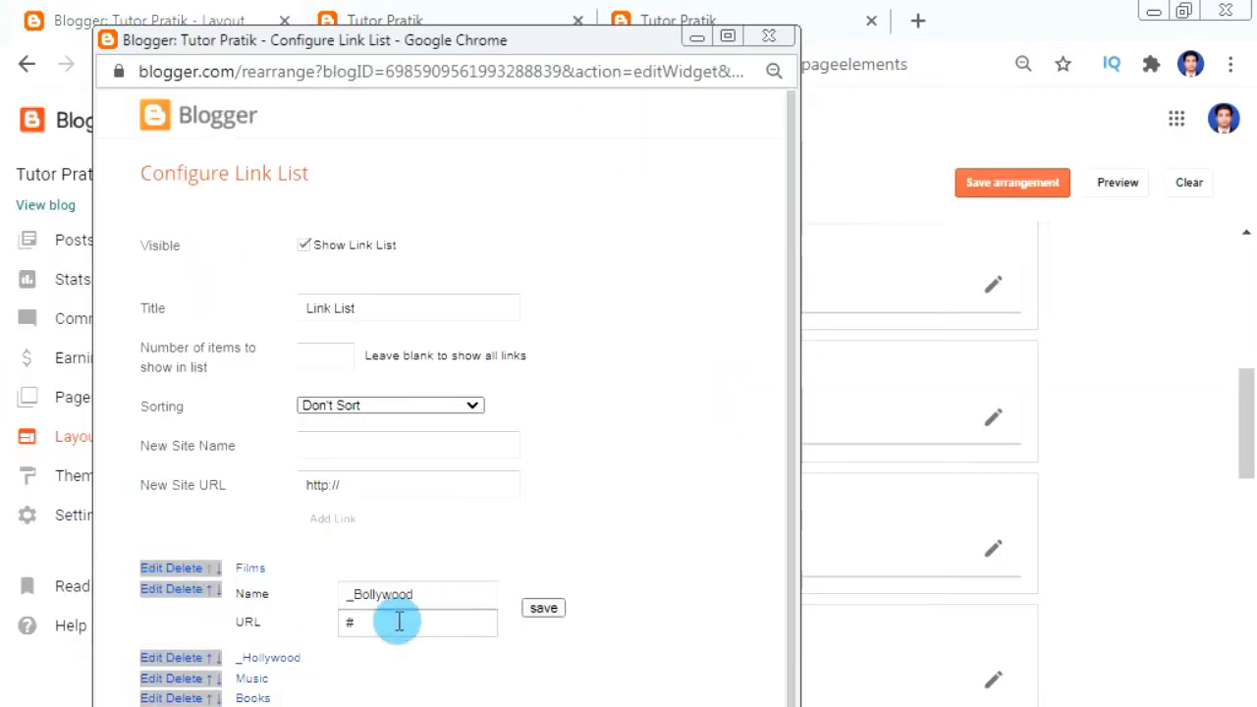
{"action": "key", "text": "BackSpace"}
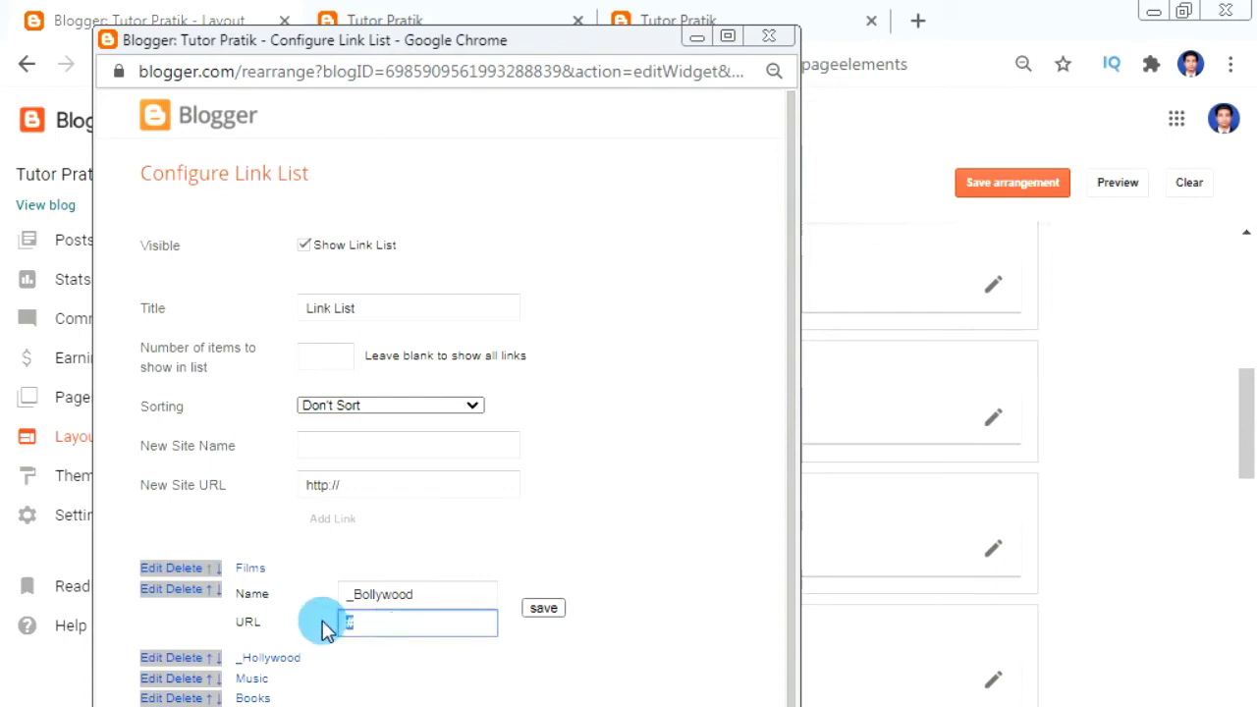
{"action": "key", "text": "ctrl+v"}
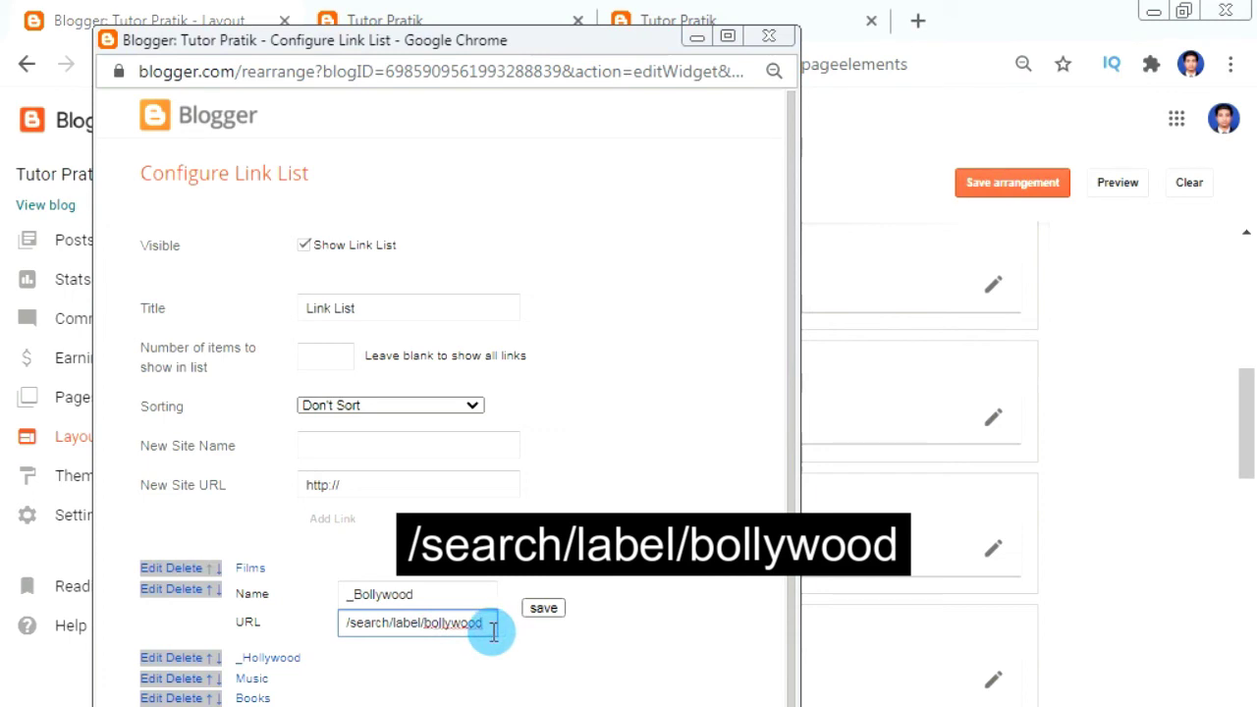
{"action": "left_click", "coordinate": [553, 611]}
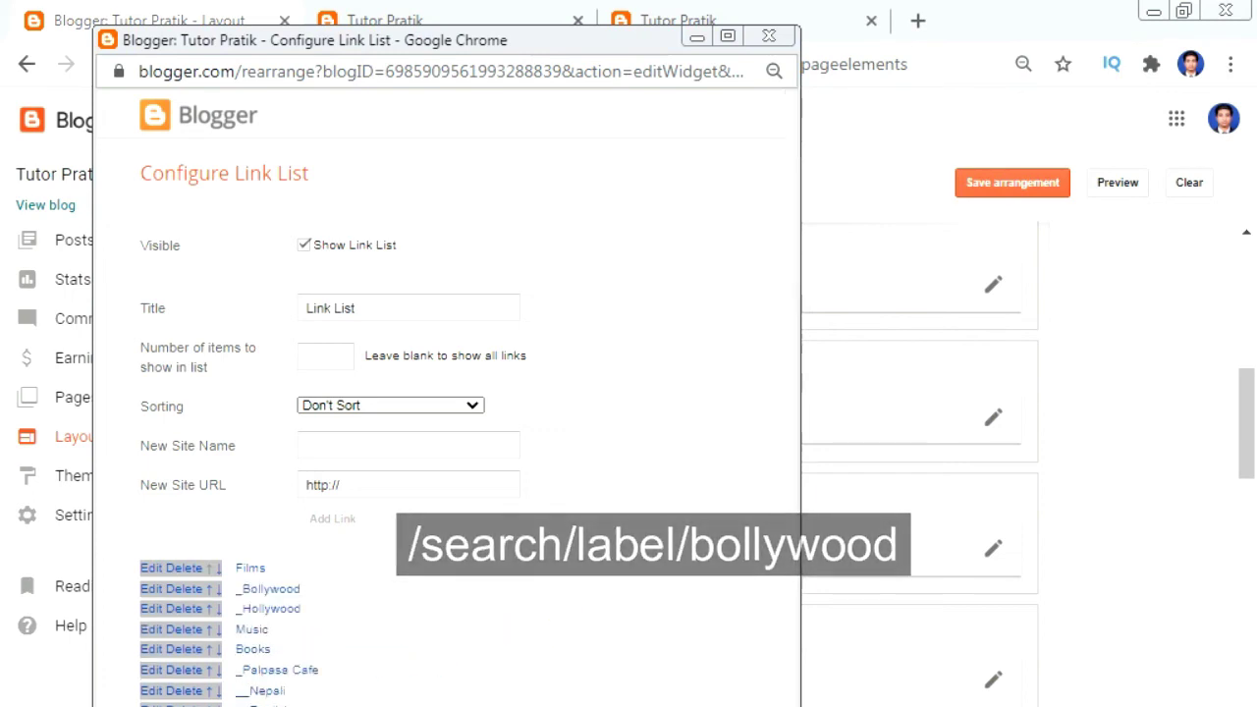
Open Bollywood from the Films dropdown on the live blog to check where the link leads
{"action": "left_click", "coordinate": [678, 20]}
{"action": "mouse_move", "coordinate": [50, 393]}
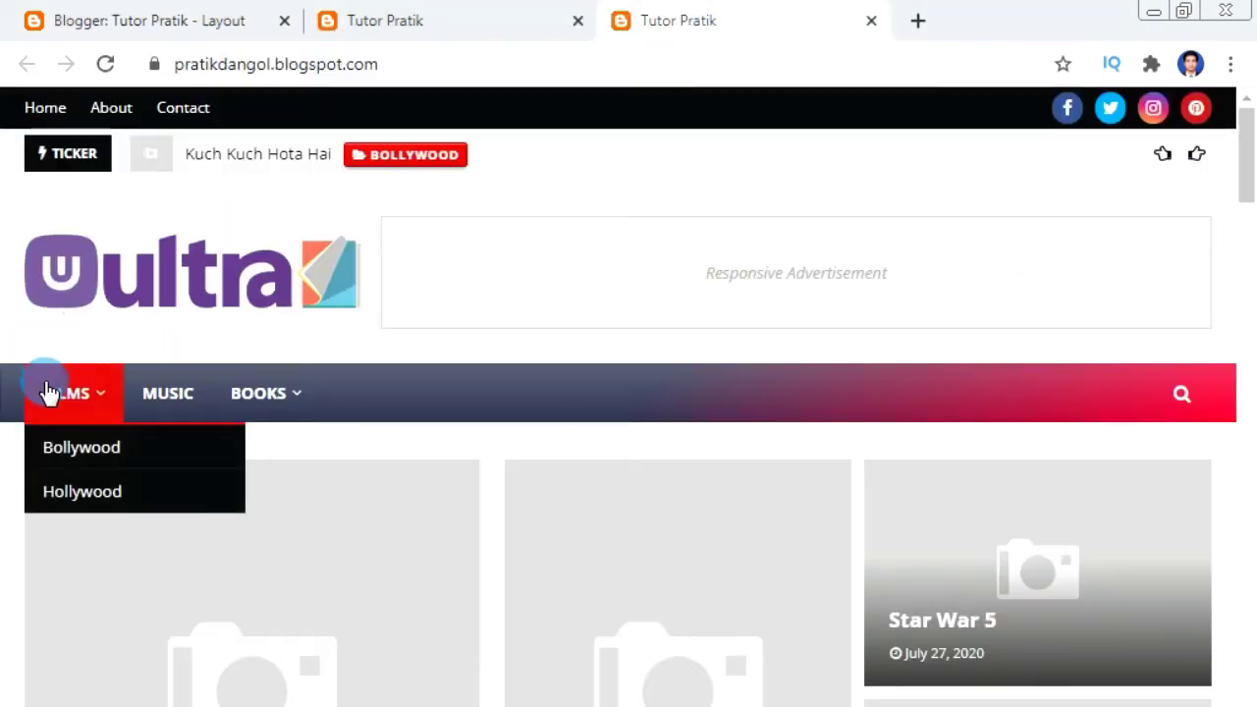
{"action": "left_click", "coordinate": [57, 449]}
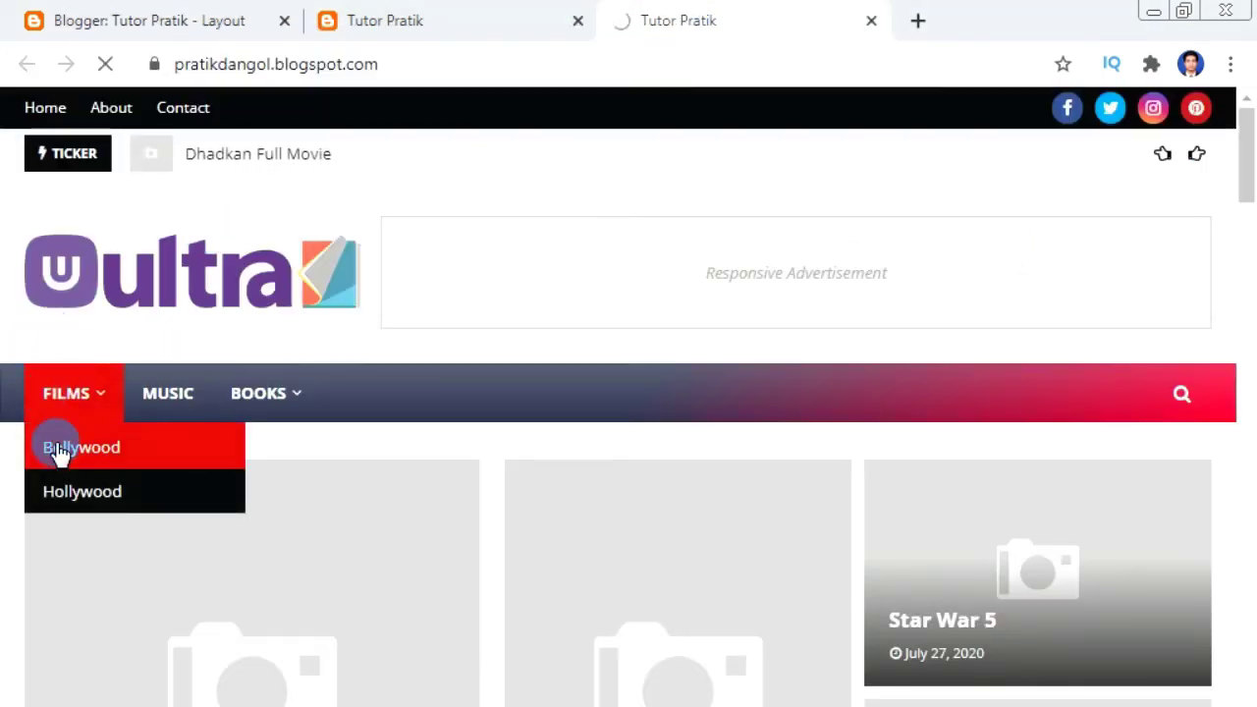
{"action": "left_click", "coordinate": [460, 570]}
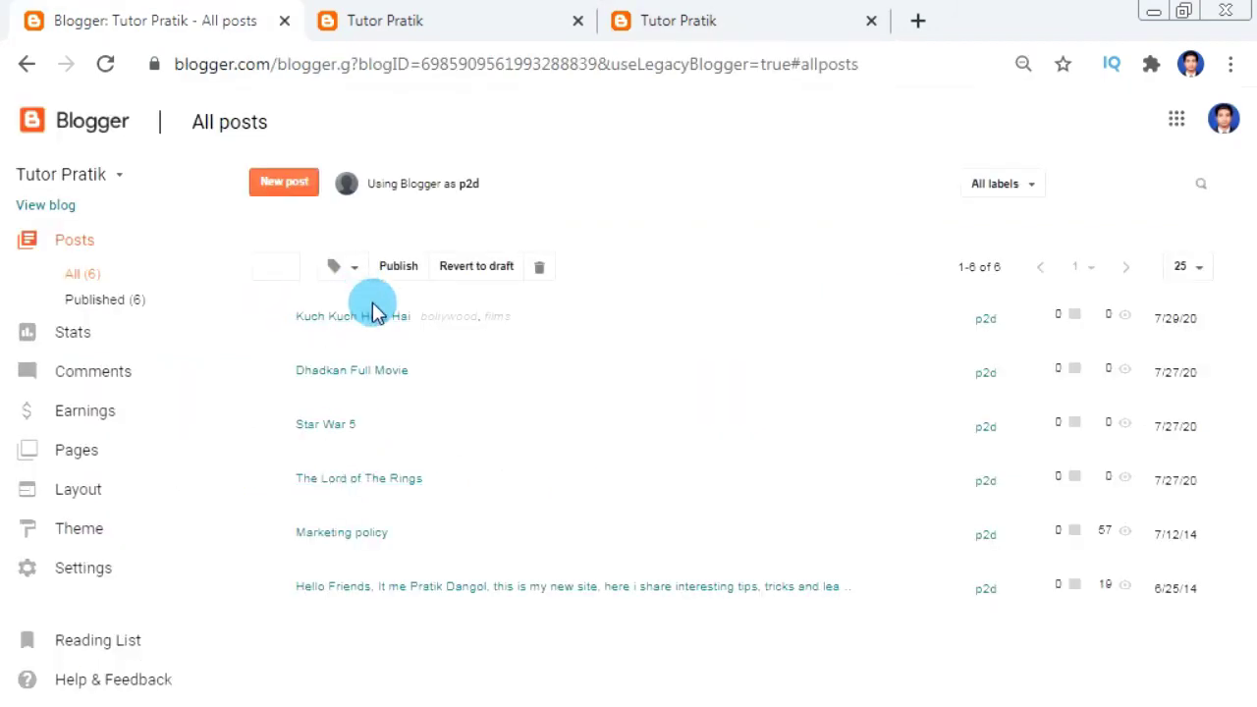
Add the labels bollywood and films to the Dhadkan Full Movie post and update it
{"action": "left_click", "coordinate": [302, 395]}
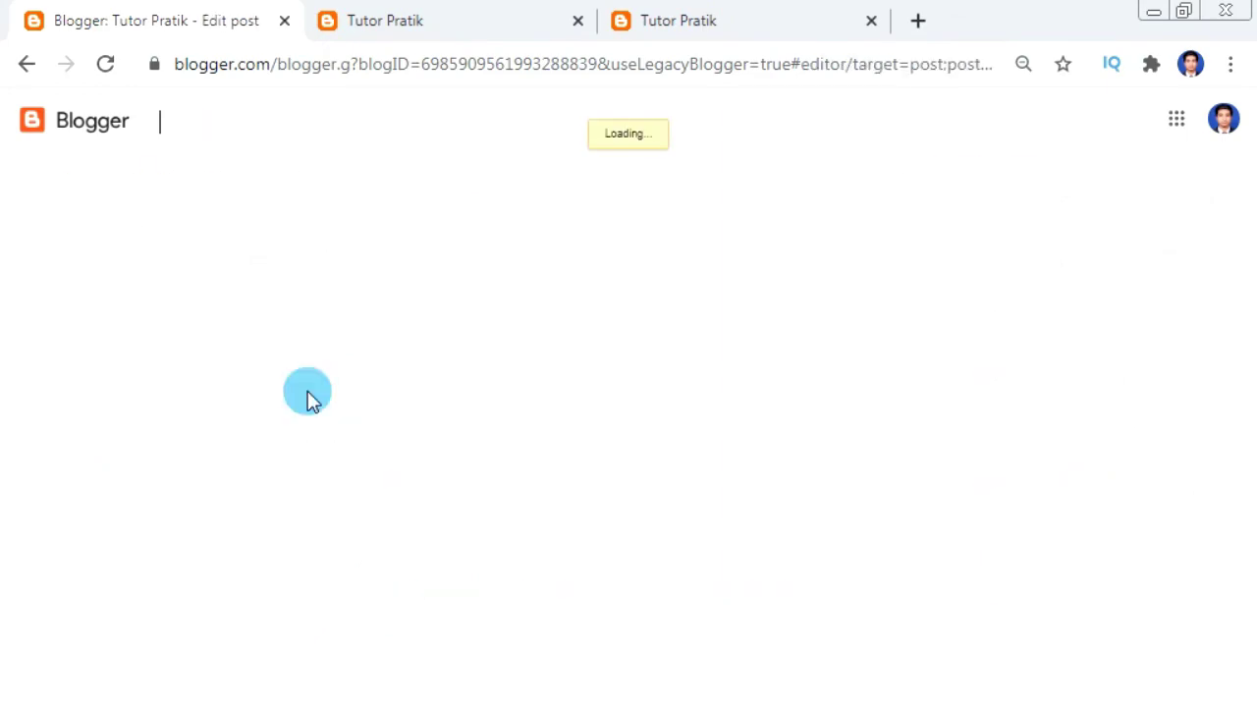
{"action": "left_click", "coordinate": [1047, 280]}
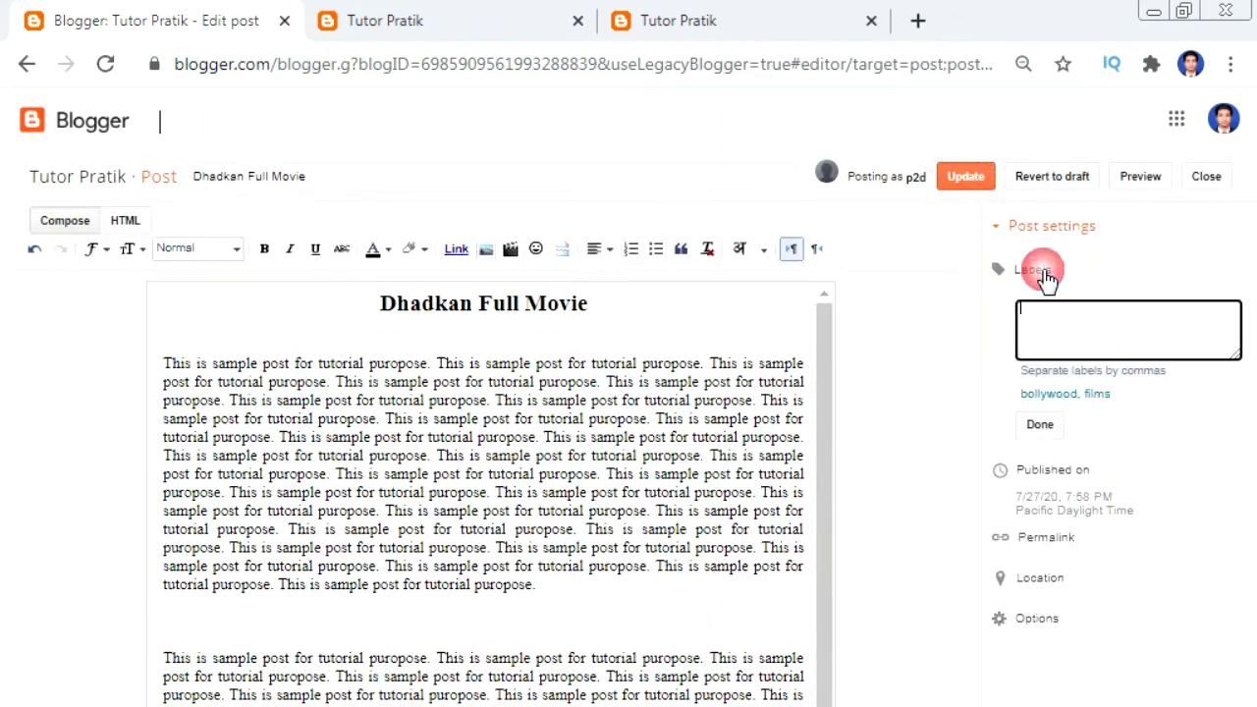
{"action": "type", "text": "bo"}
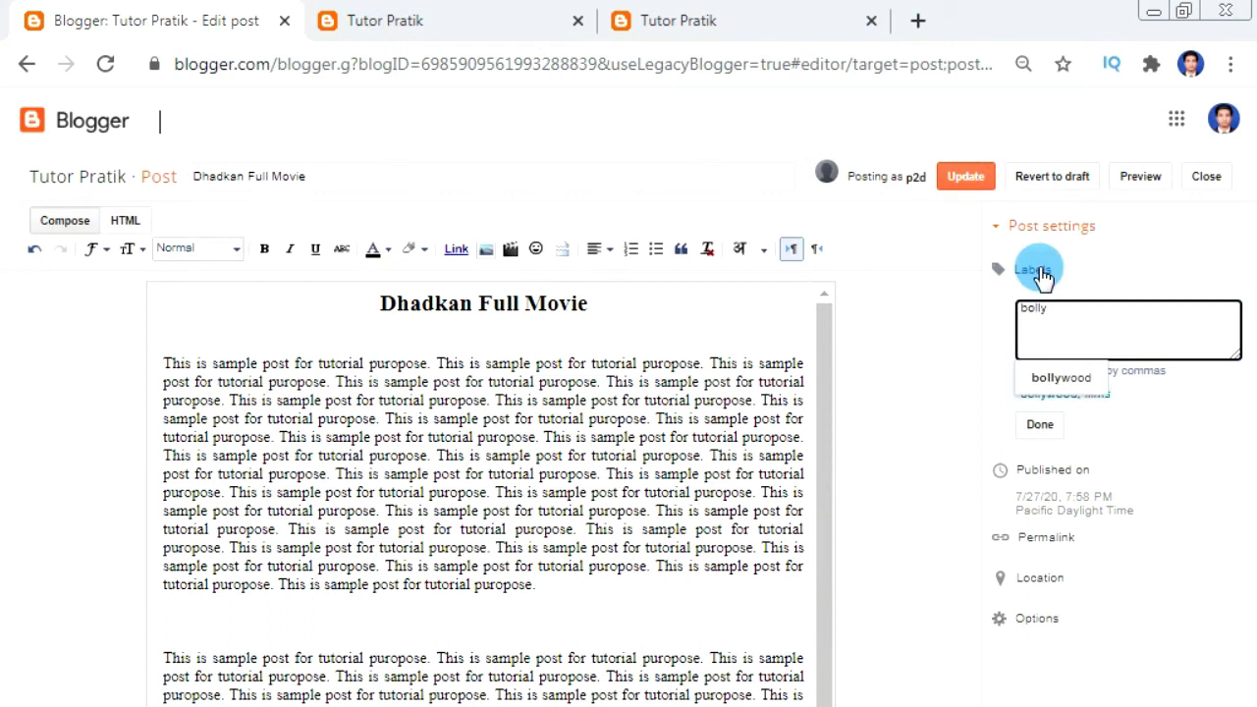
{"action": "type", "text": "lly"}
{"action": "left_click", "coordinate": [1061, 377]}
{"action": "left_click", "coordinate": [1098, 394]}
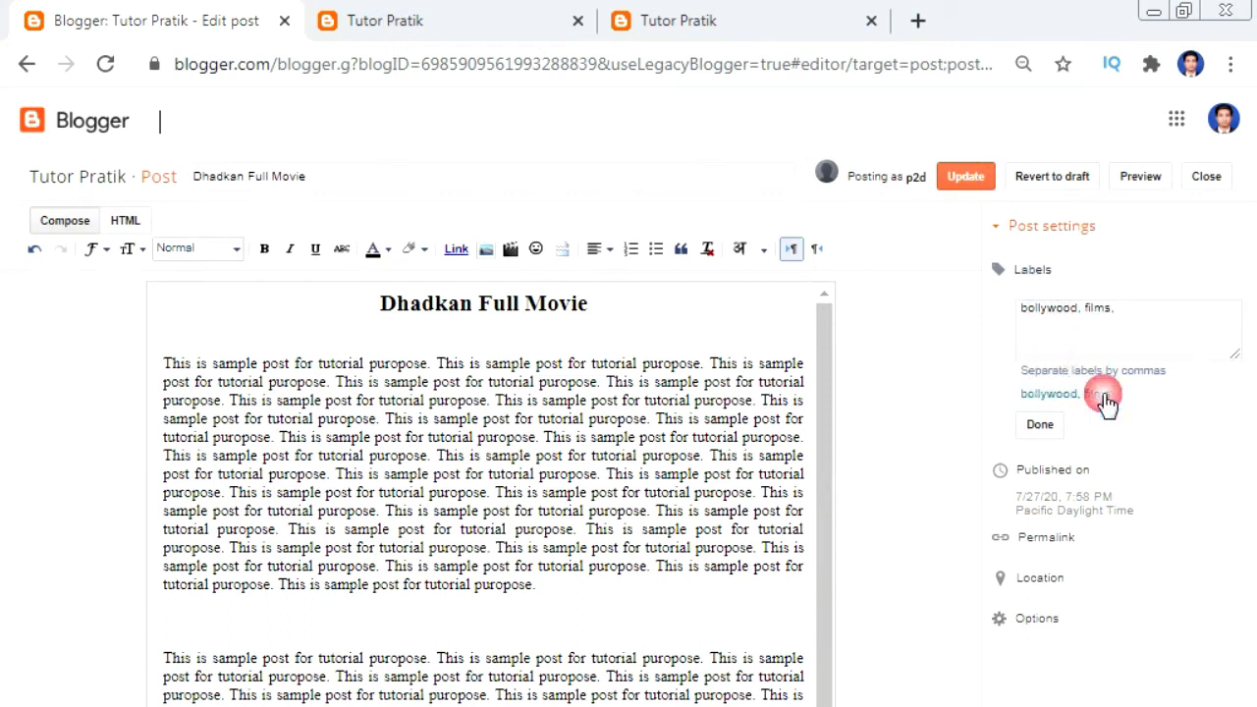
{"action": "left_click", "coordinate": [1054, 425]}
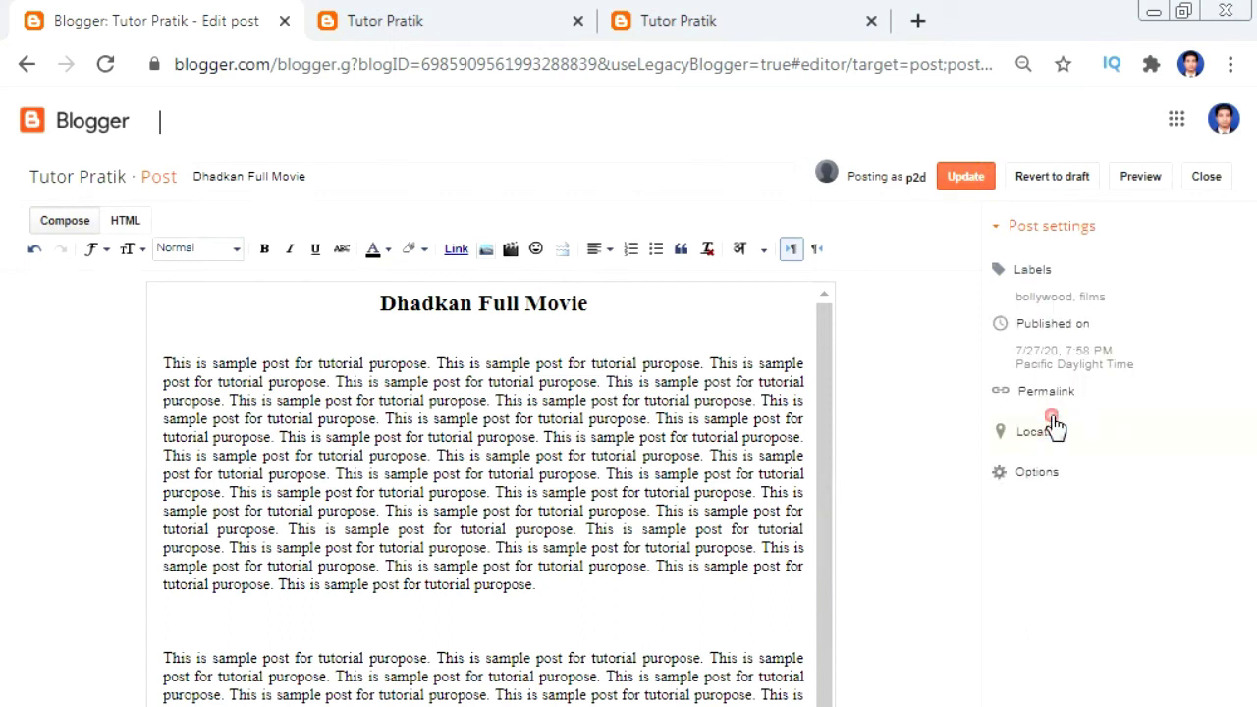
{"action": "left_click", "coordinate": [964, 180]}
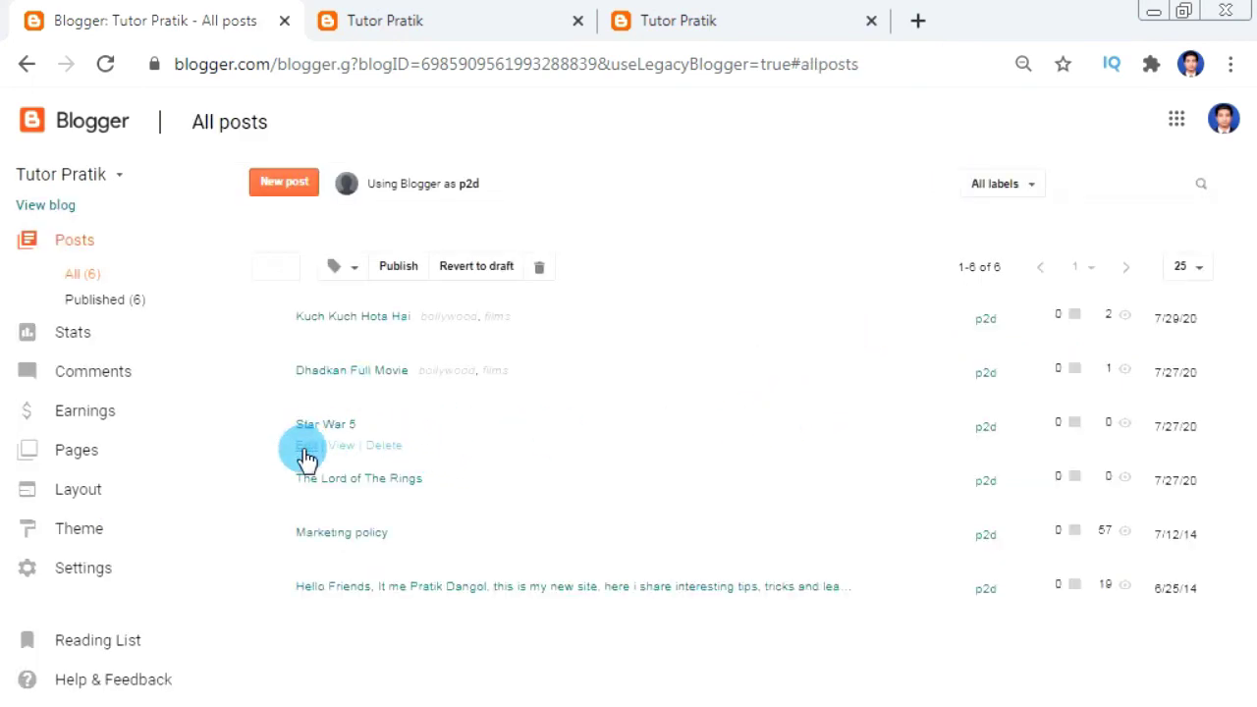
Add the labels hollywood and films to the Star War 5 and The Lord of The Rings posts and update both
{"action": "left_click", "coordinate": [306, 447]}
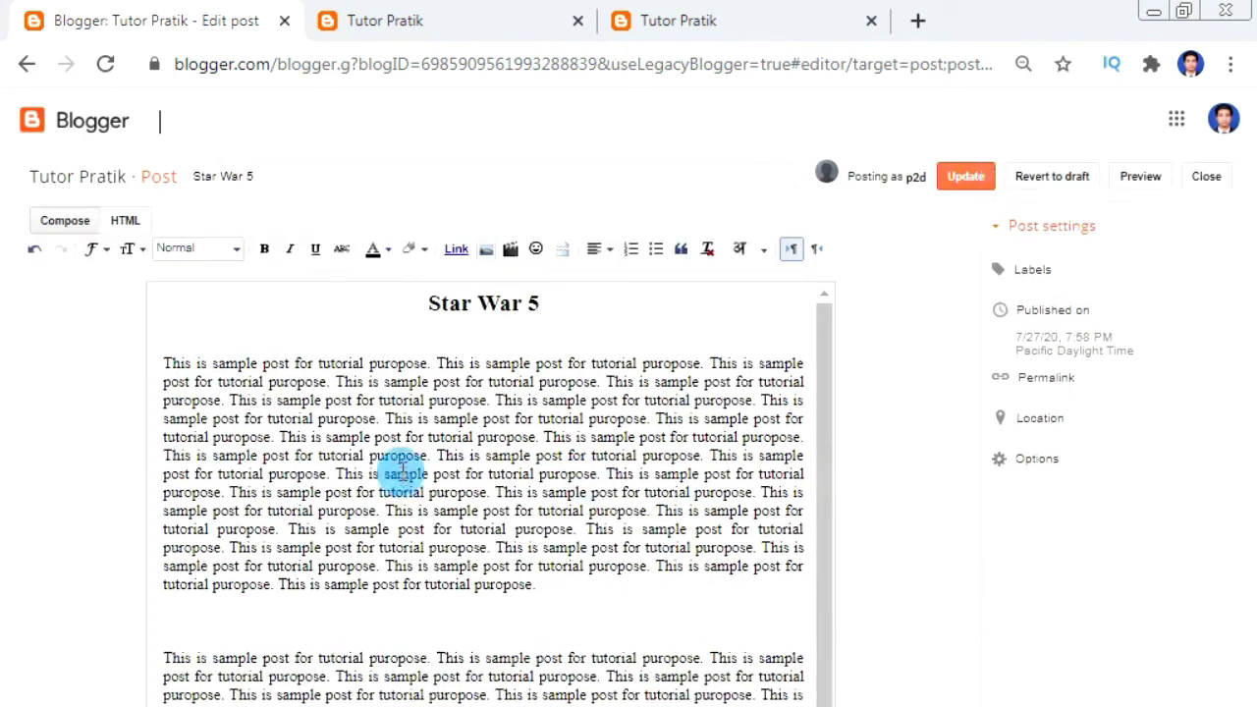
{"action": "left_click", "coordinate": [1046, 273]}
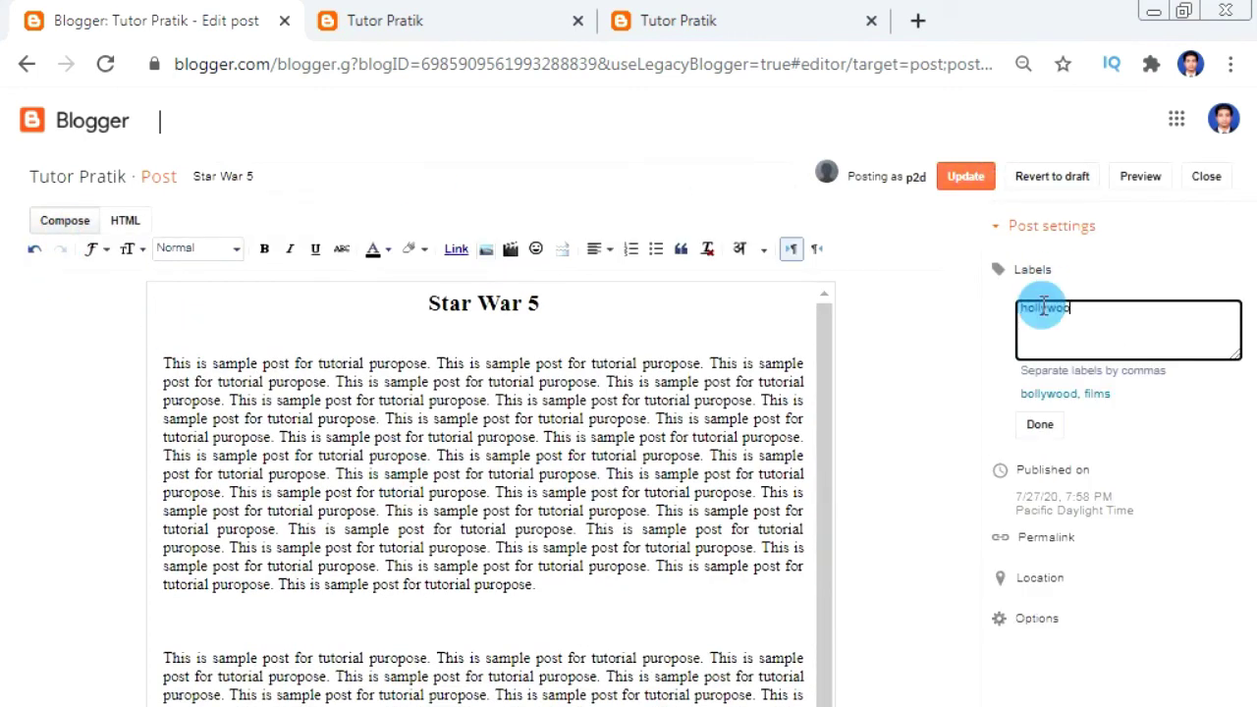
{"action": "type", "text": "hollywood, films"}
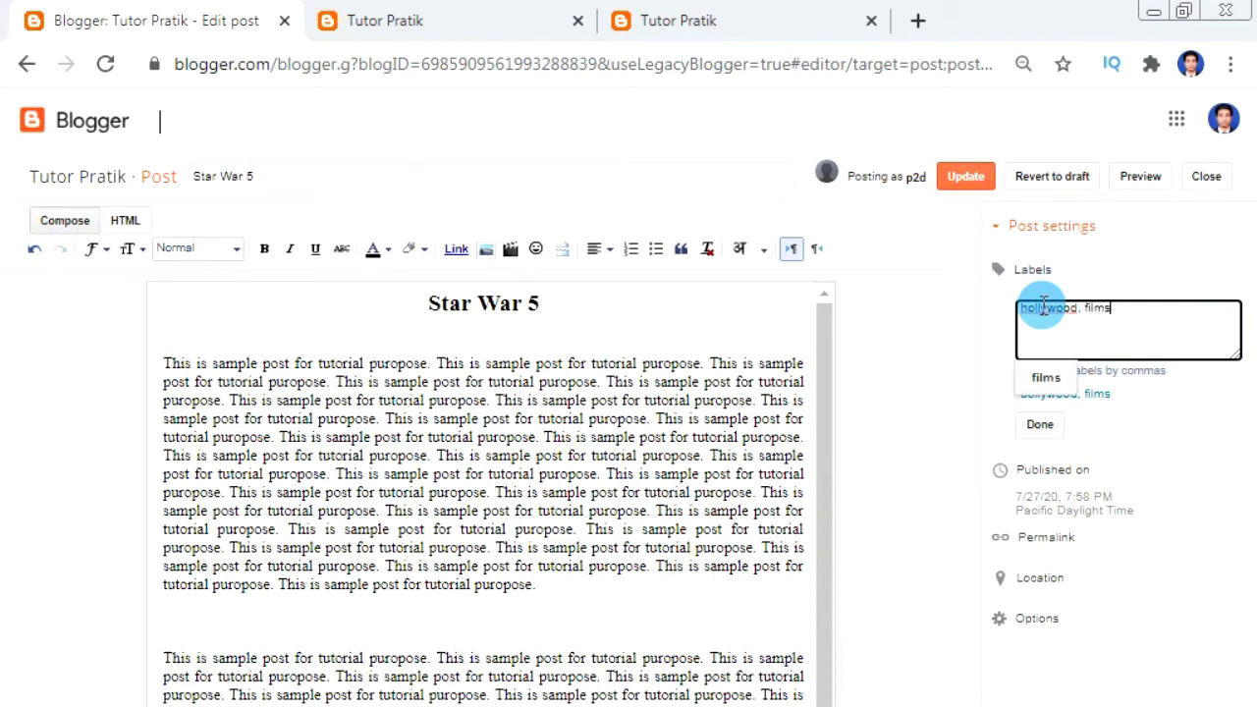
{"action": "left_click", "coordinate": [1041, 424]}
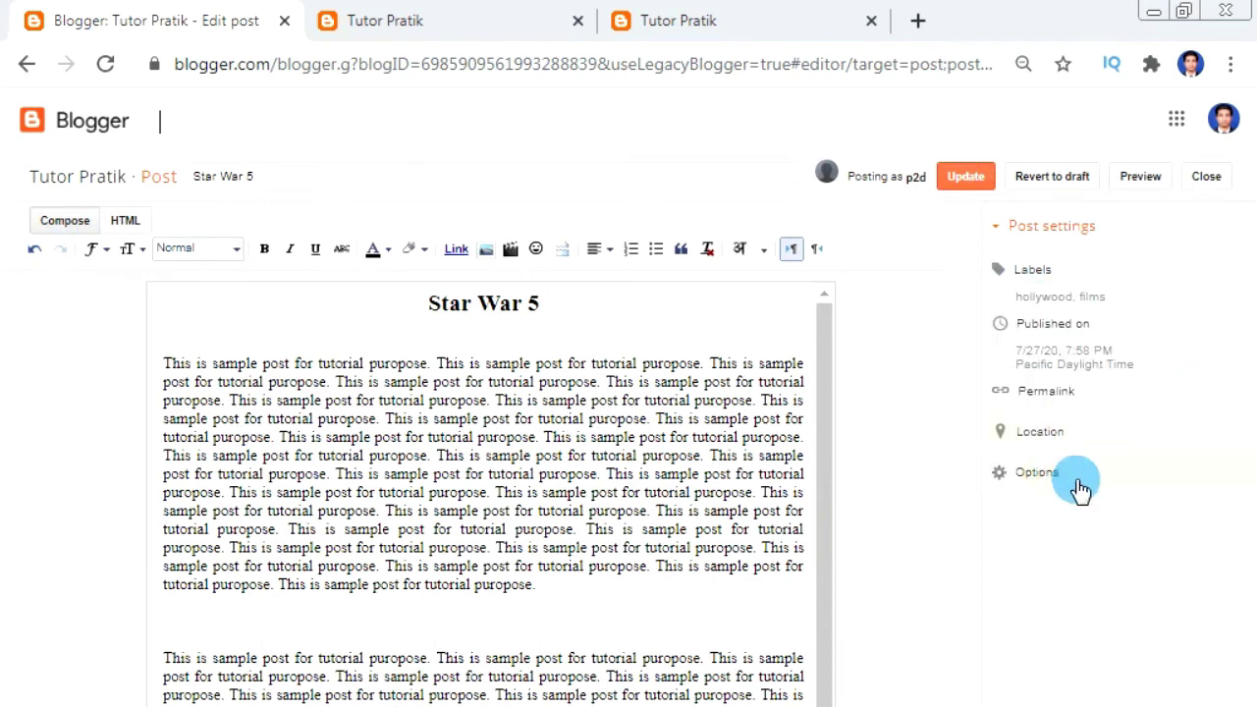
{"action": "left_click", "coordinate": [970, 179]}
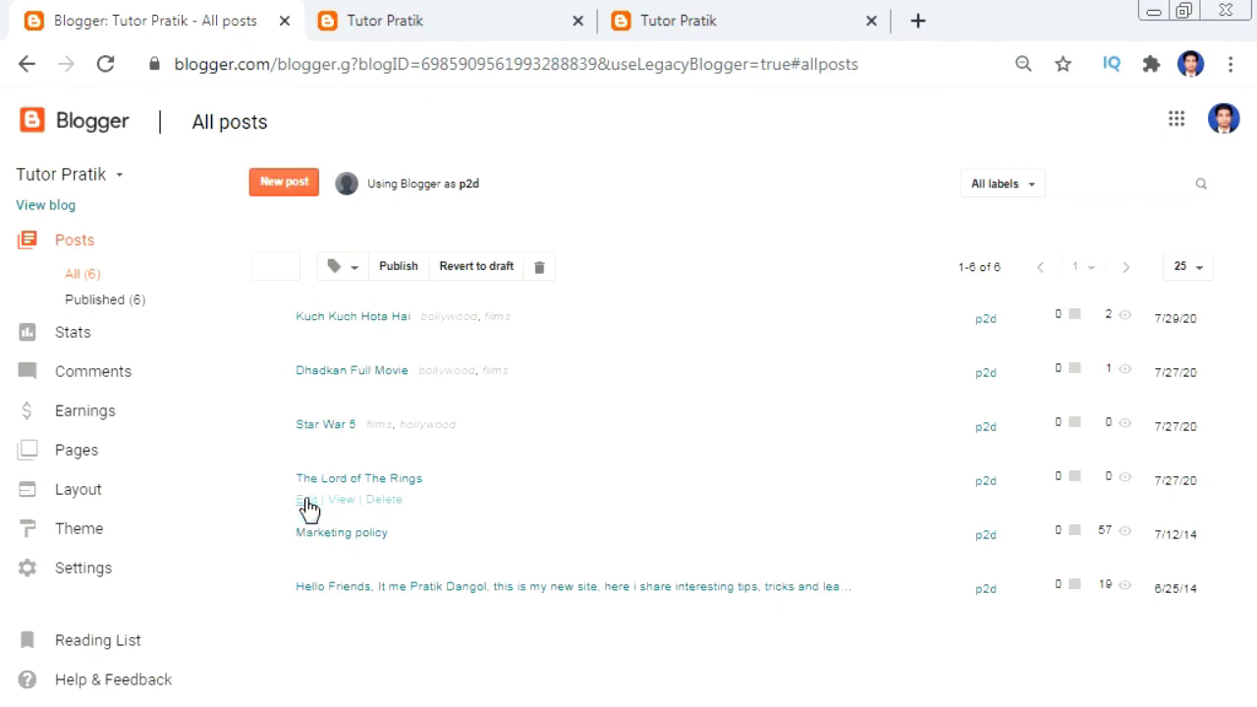
{"action": "left_click", "coordinate": [306, 503]}
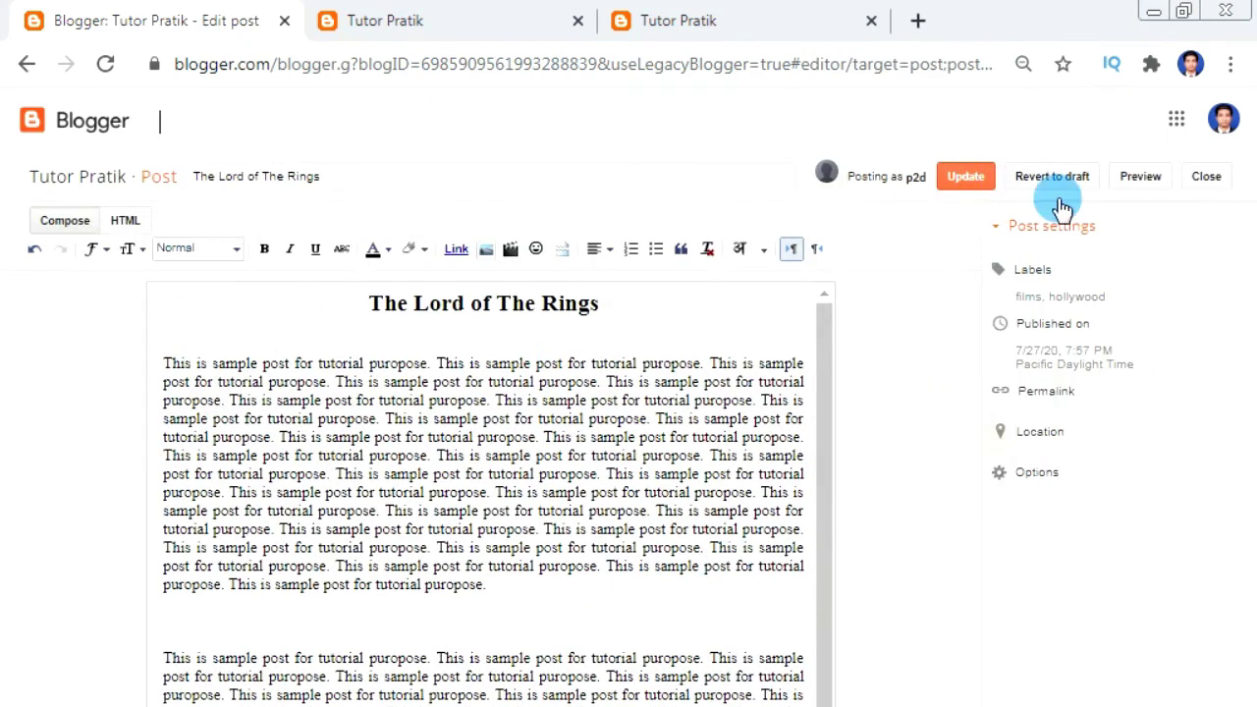
{"action": "left_click", "coordinate": [1061, 196]}
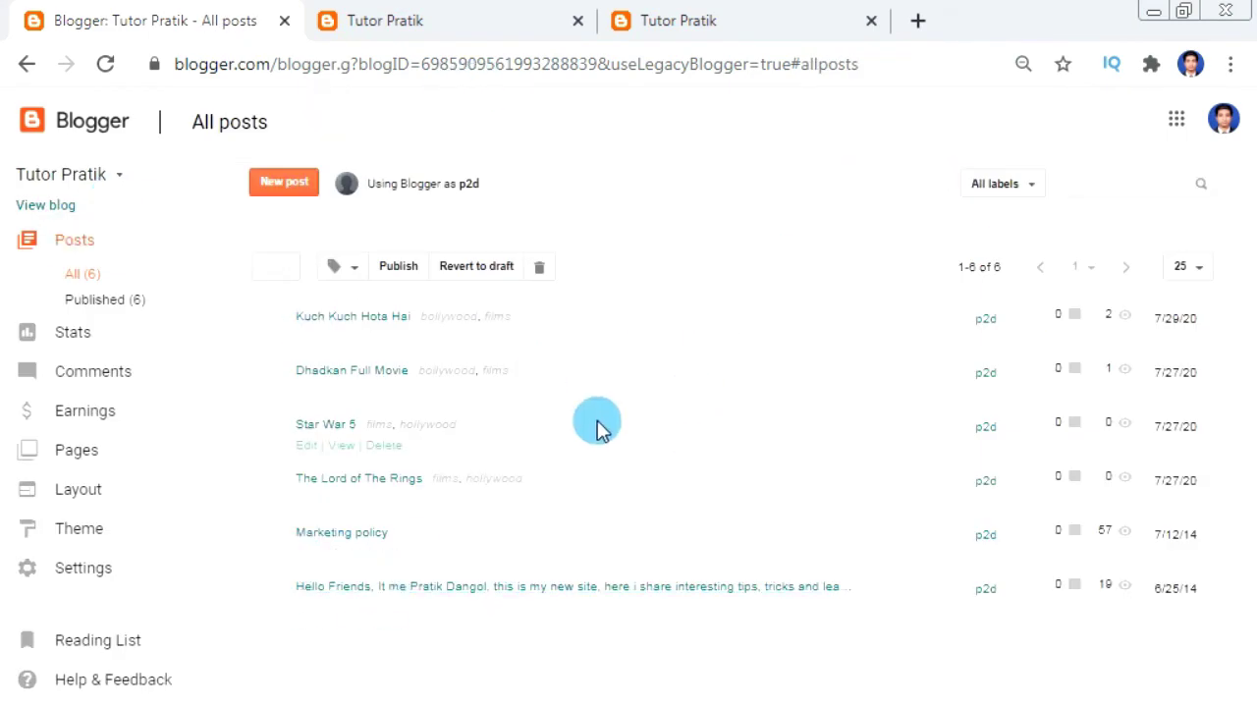
Set the _Hollywood link's URL to /search/label/hollywood in the main menu's Link List and save the list
{"action": "left_click", "coordinate": [85, 496]}
{"action": "scroll", "coordinate": [819, 550], "scroll_direction": "down", "scroll_amount": 3}
{"action": "scroll", "coordinate": [757, 522], "scroll_direction": "up", "scroll_amount": 1}
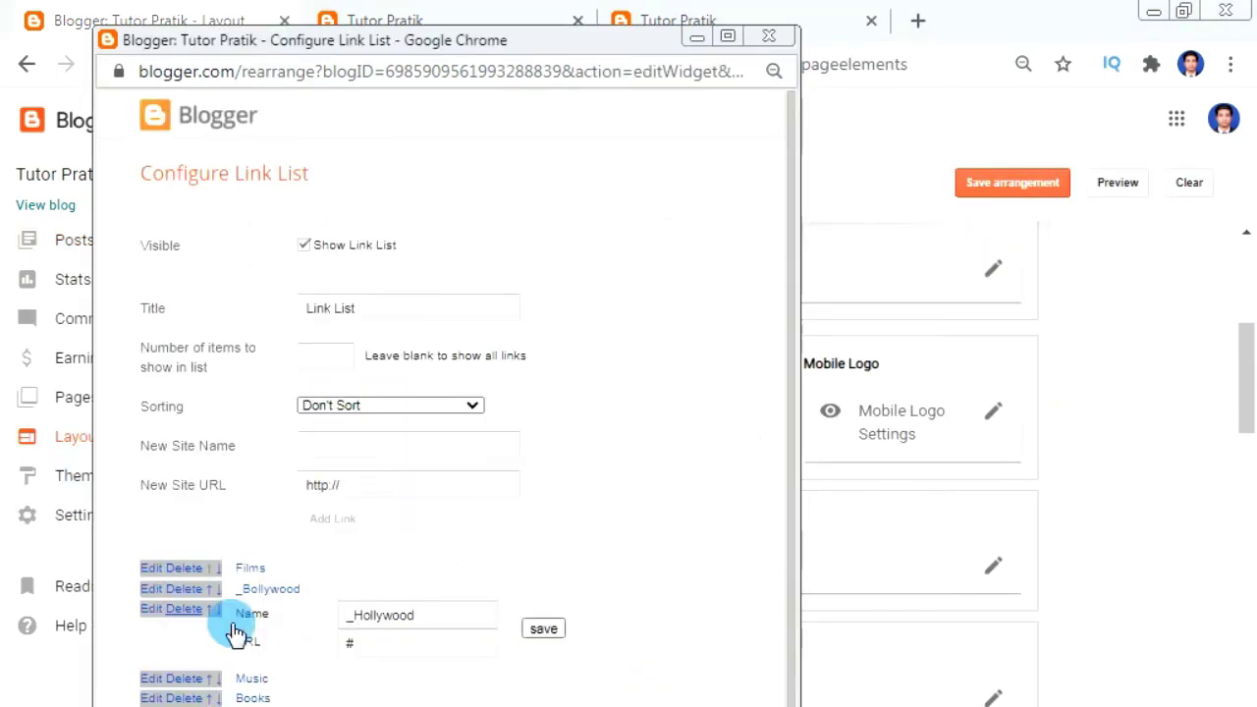
{"action": "left_click", "coordinate": [396, 642]}
{"action": "key", "text": "ctrl+a"}
{"action": "key", "text": "ctrl+v"}
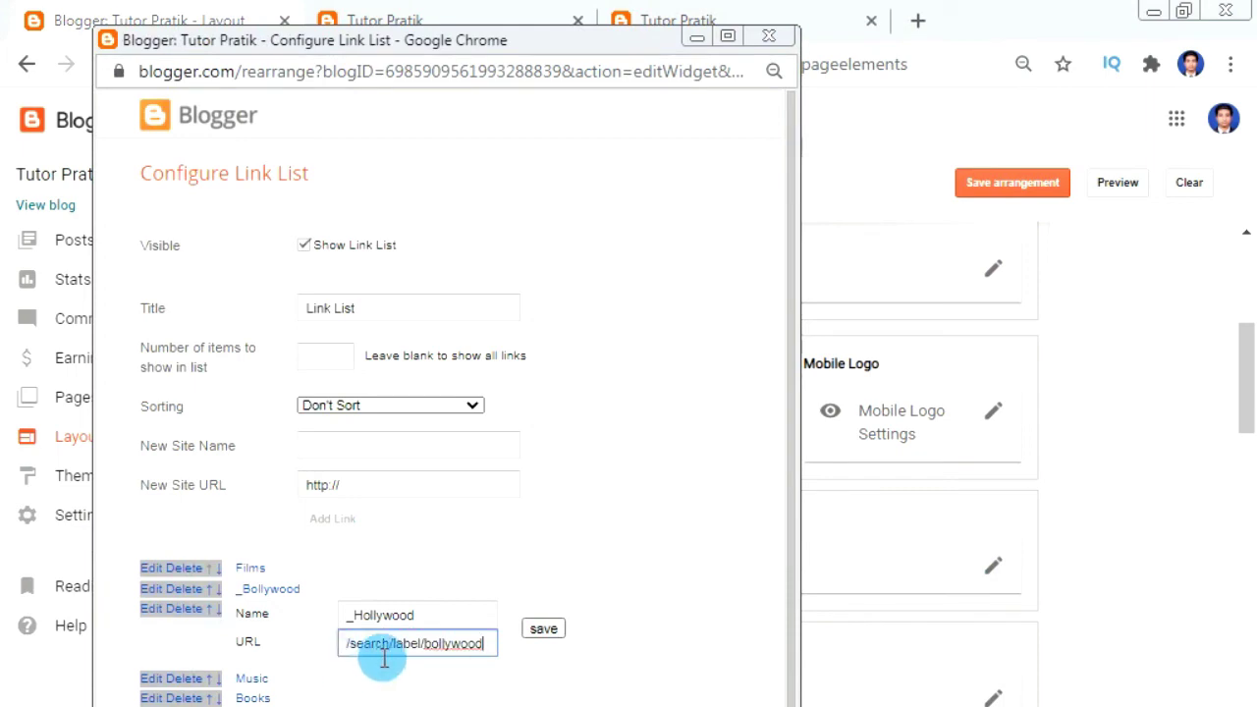
{"action": "left_click", "coordinate": [427, 646]}
{"action": "left_click_drag", "start_coordinate": [427, 649], "coordinate": [518, 664]}
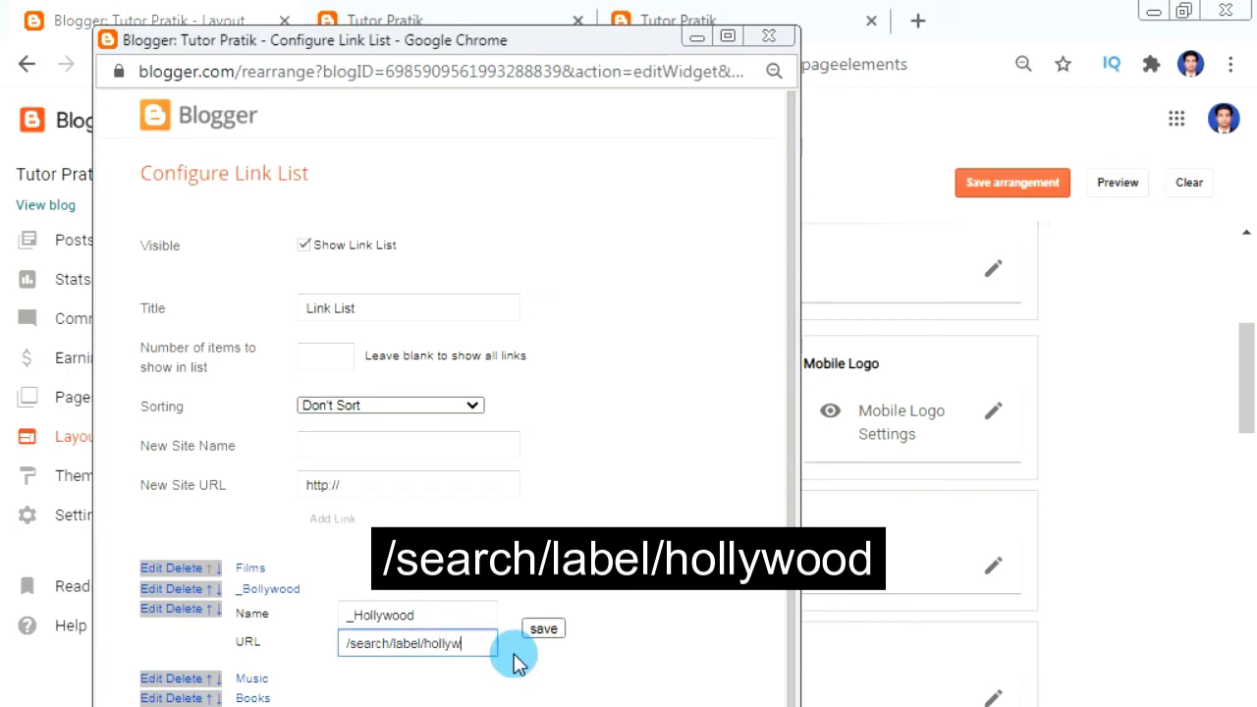
{"action": "left_click", "coordinate": [541, 630]}
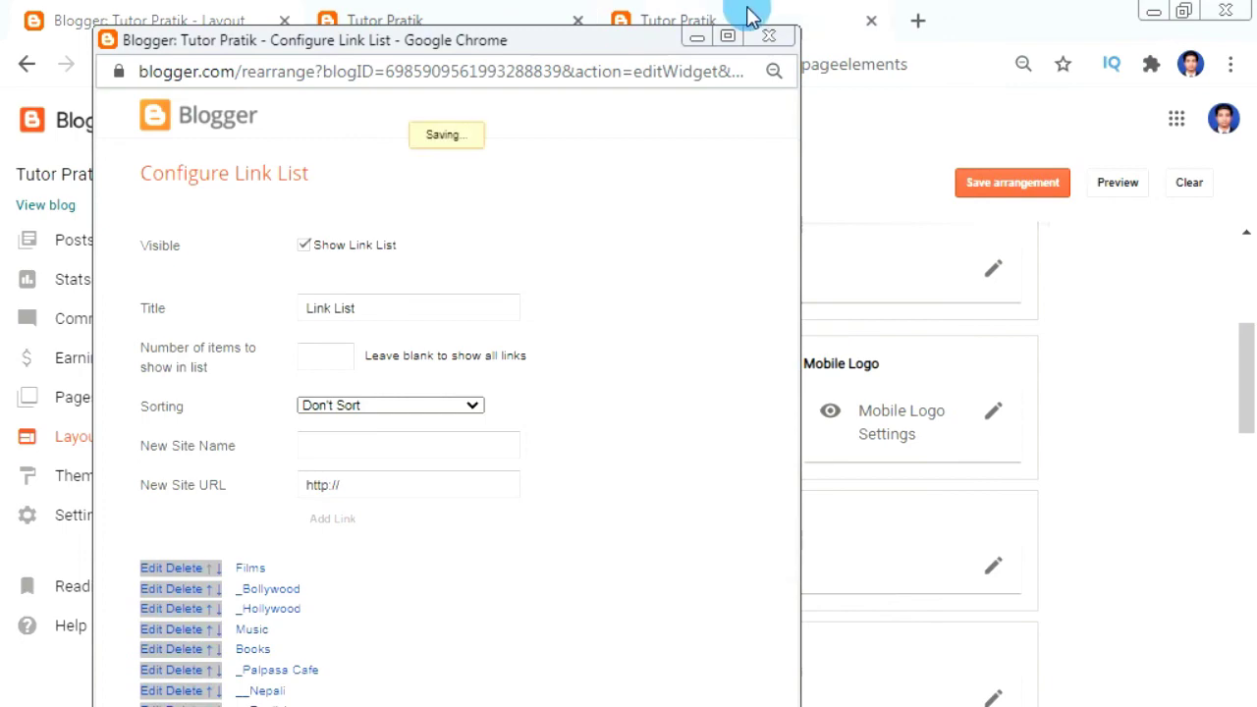
Open Bollywood and Hollywood from the Films dropdown on the live blog to check their post listings
{"action": "left_click", "coordinate": [499, 8]}
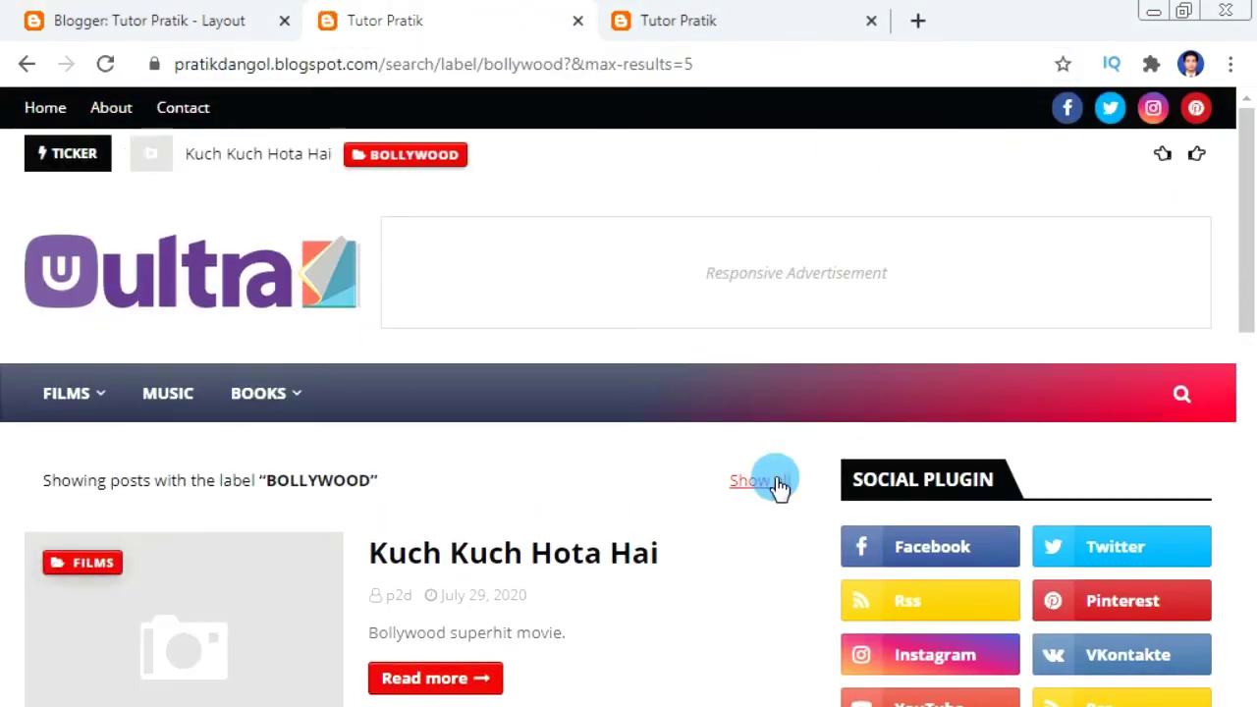
{"action": "mouse_move", "coordinate": [74, 393]}
{"action": "left_click", "coordinate": [81, 450]}
{"action": "scroll", "coordinate": [687, 530], "scroll_direction": "down", "scroll_amount": 3}
{"action": "scroll", "coordinate": [527, 308], "scroll_direction": "up", "scroll_amount": 3}
{"action": "mouse_move", "coordinate": [67, 270]}
{"action": "left_click", "coordinate": [86, 368]}
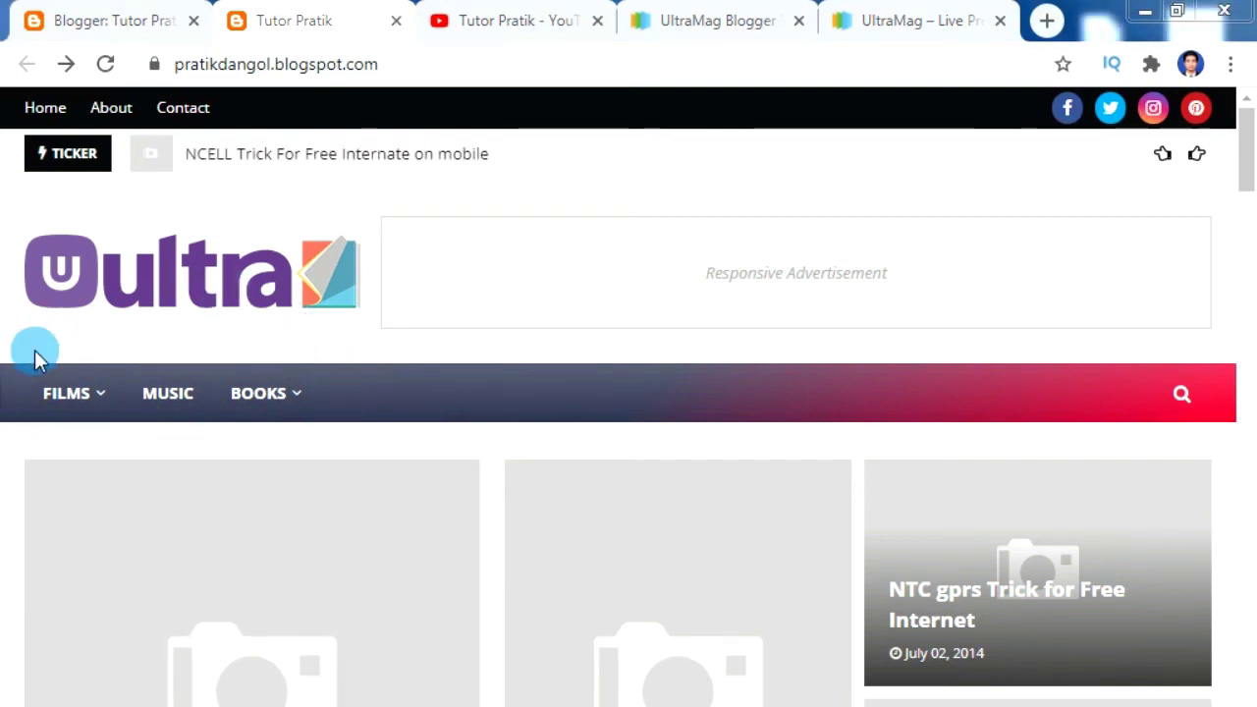
Return to the blog's layout page and look through its gadget sections
{"action": "key", "text": "ctrl+Page_Up"}
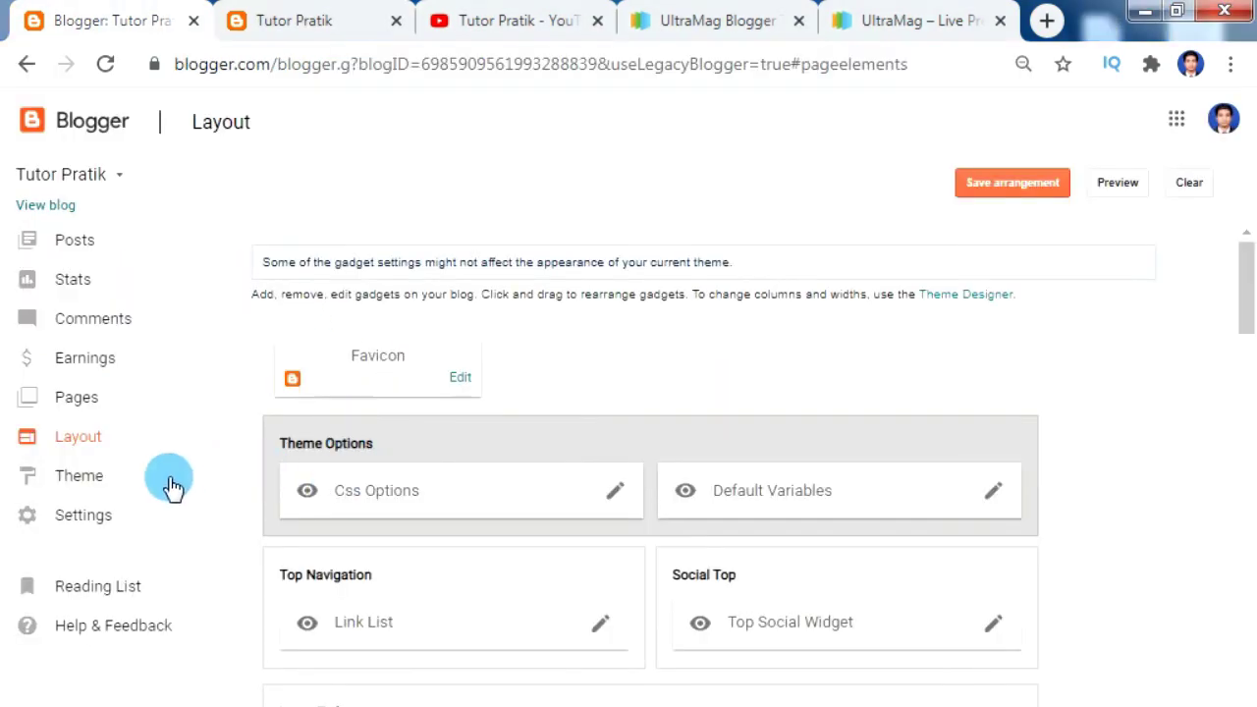
{"action": "scroll", "coordinate": [449, 514], "scroll_direction": "down", "scroll_amount": 5}
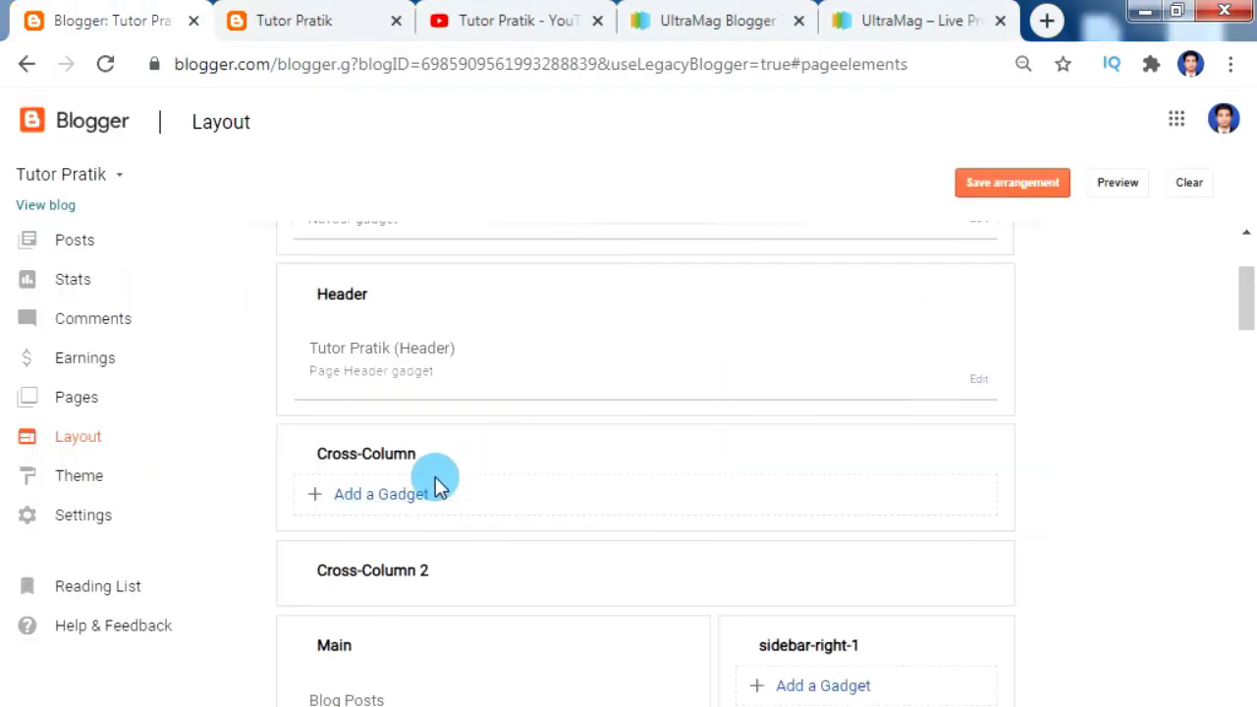